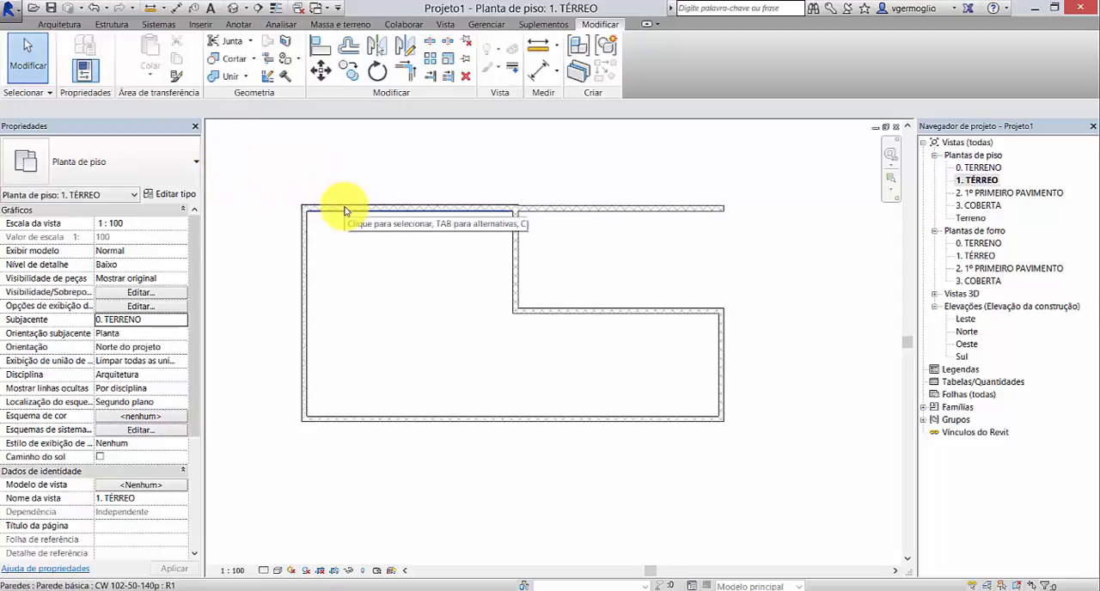
# Step: Change the vertical exterior wall on the plan's west side to the type Genérico - 90 mm Tijolo
pyautogui.click(344, 210)
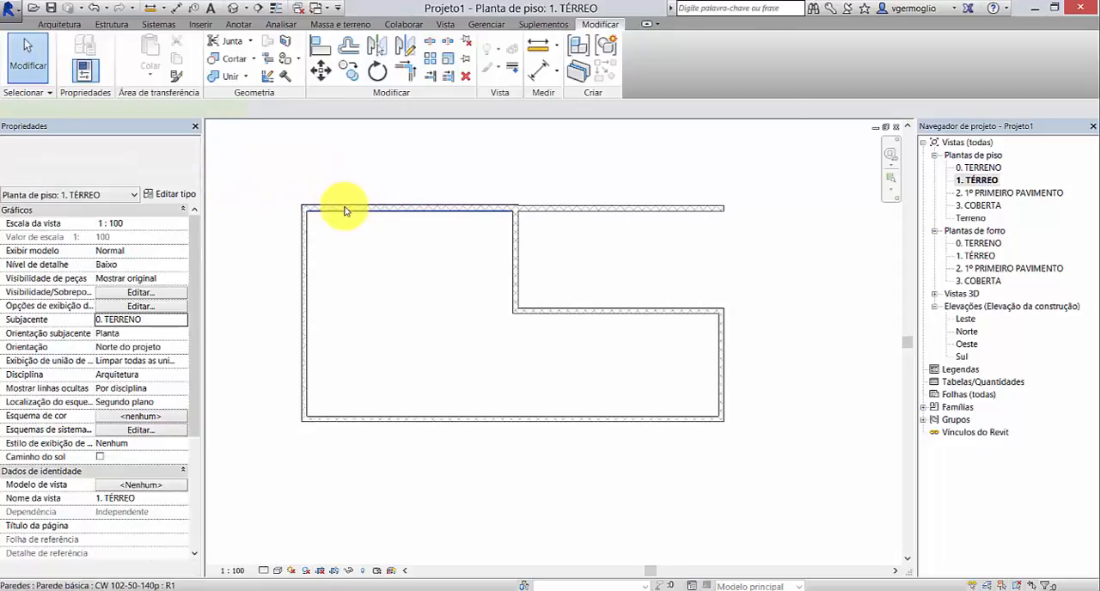
pyautogui.click(307, 243)
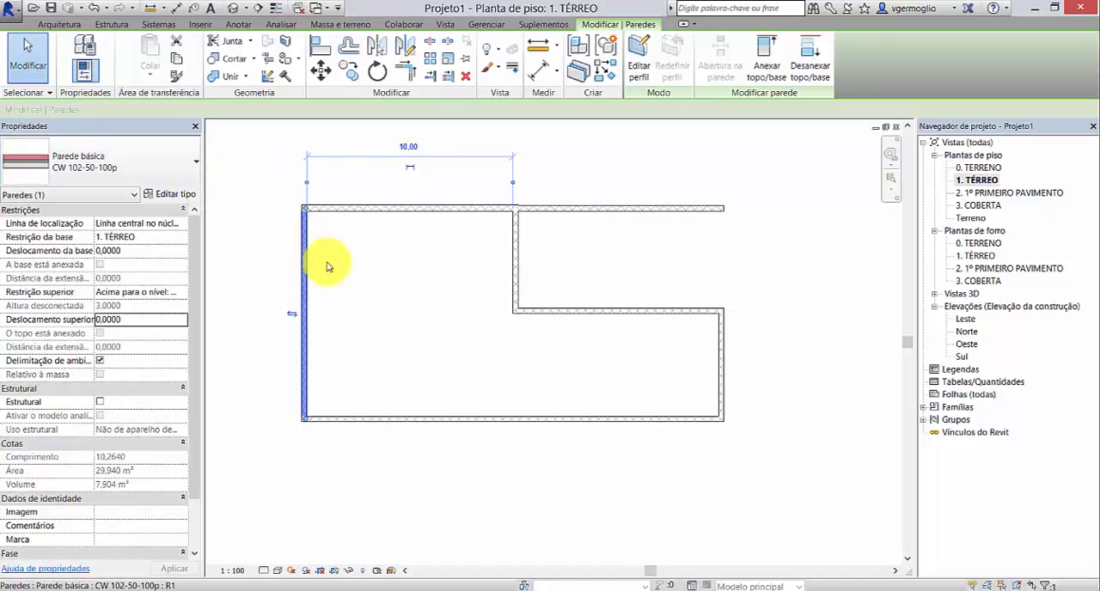
pyautogui.click(180, 165)
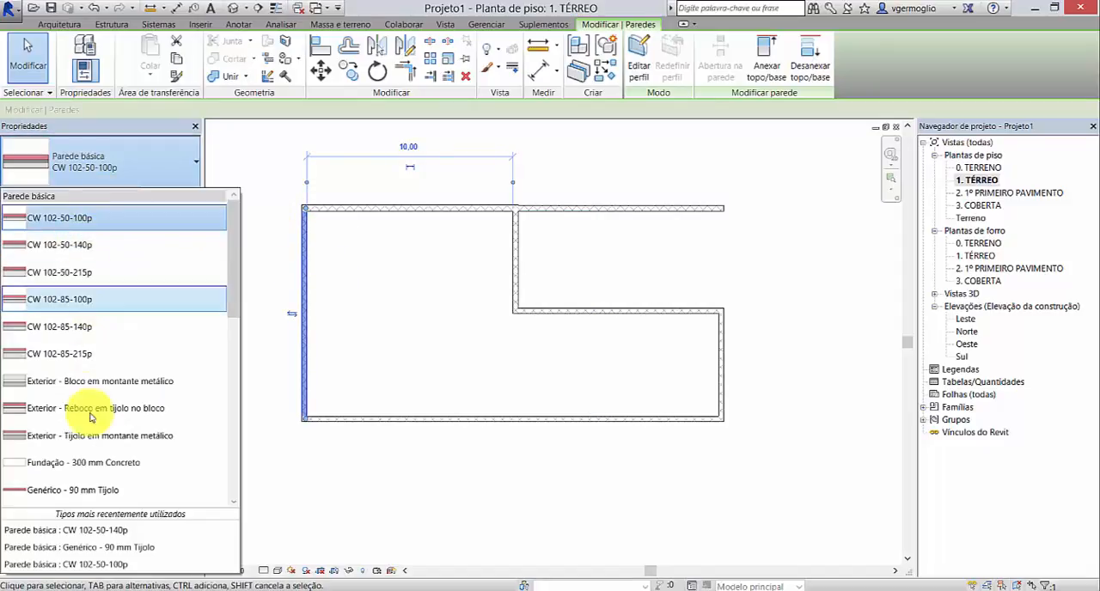
pyautogui.moveTo(233, 270)
pyautogui.mouseDown()
pyautogui.moveTo(236, 417)
pyautogui.moveTo(239, 254)
pyautogui.mouseUp()
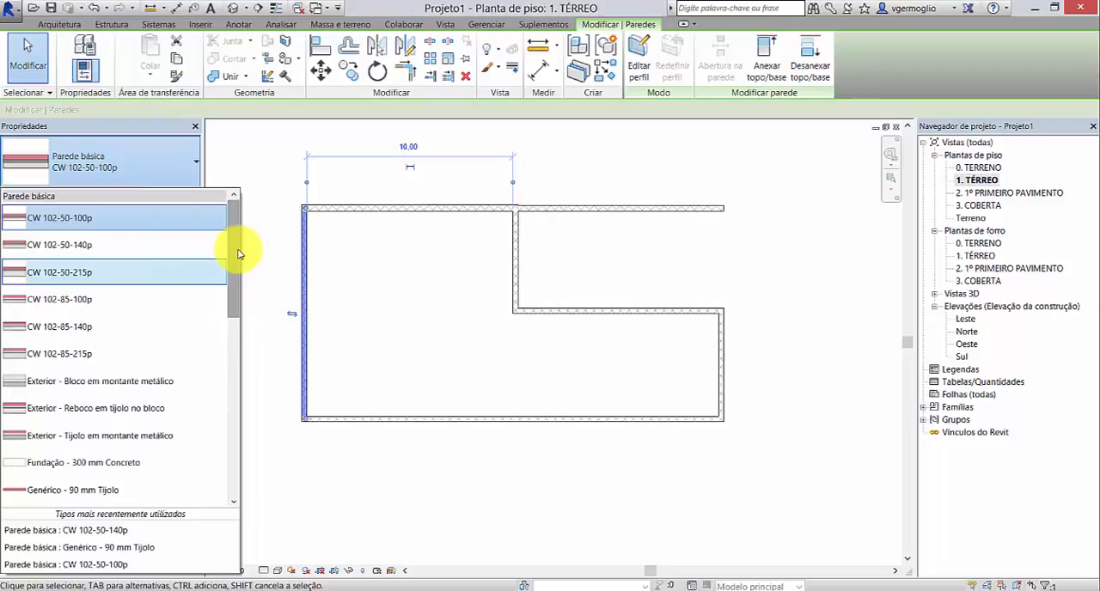
pyautogui.moveTo(239, 253); pyautogui.dragTo(234, 303)
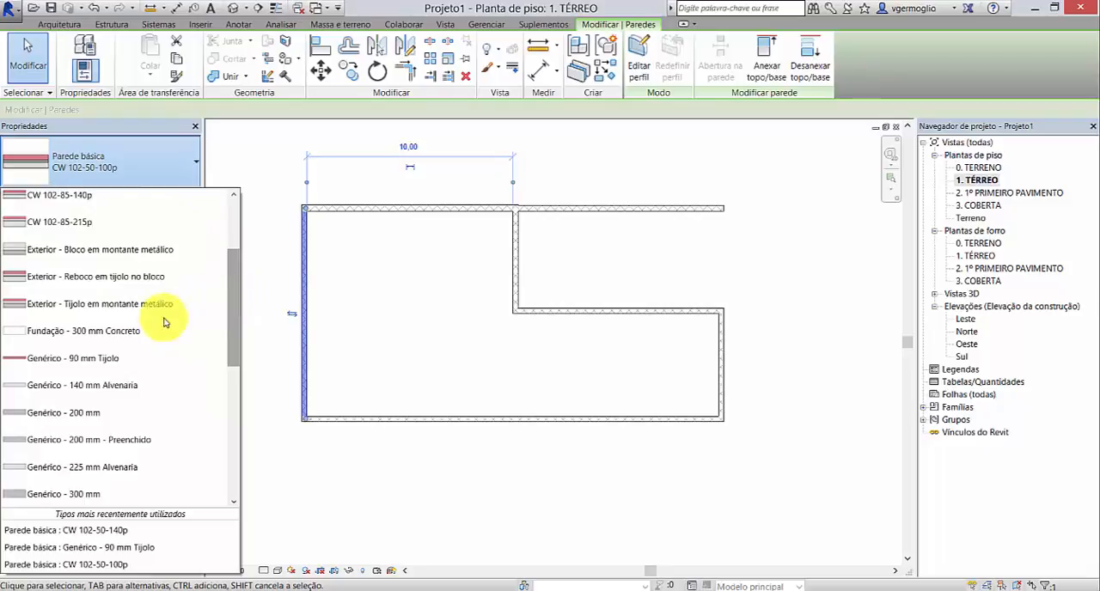
pyautogui.click(110, 361)
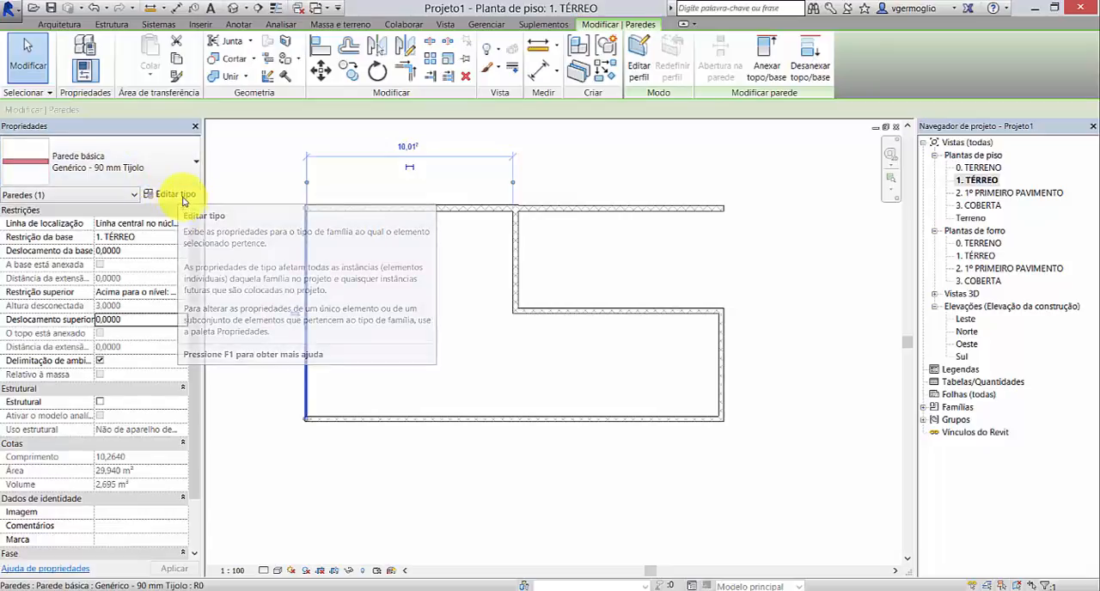
# Step: Duplicate the selected wall's type under the name .GENÉRICO 150mm
pyautogui.click(183, 198)
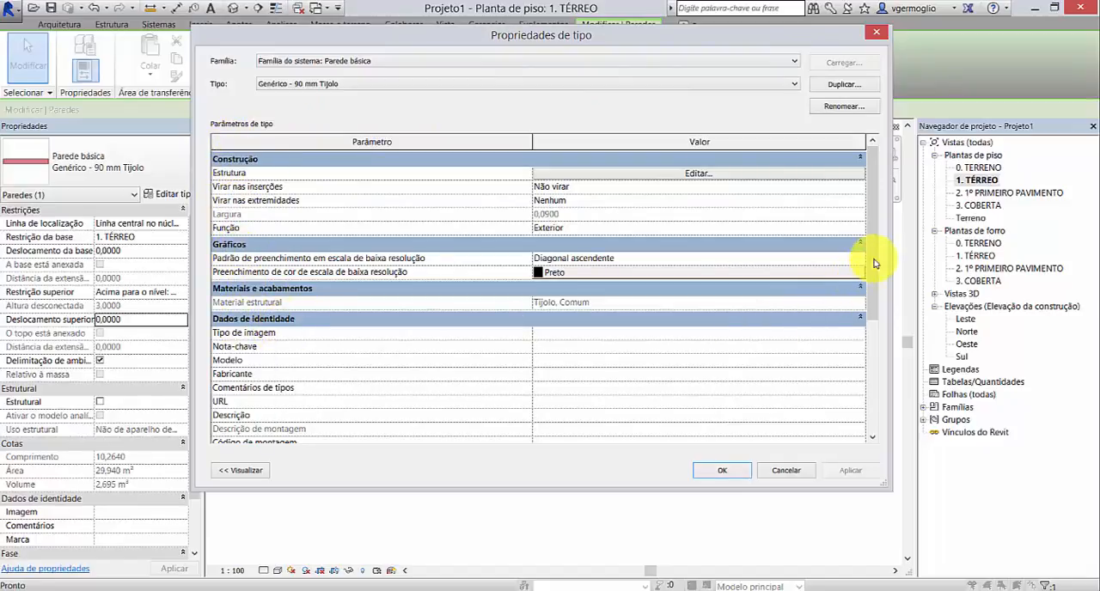
pyautogui.click(875, 301)
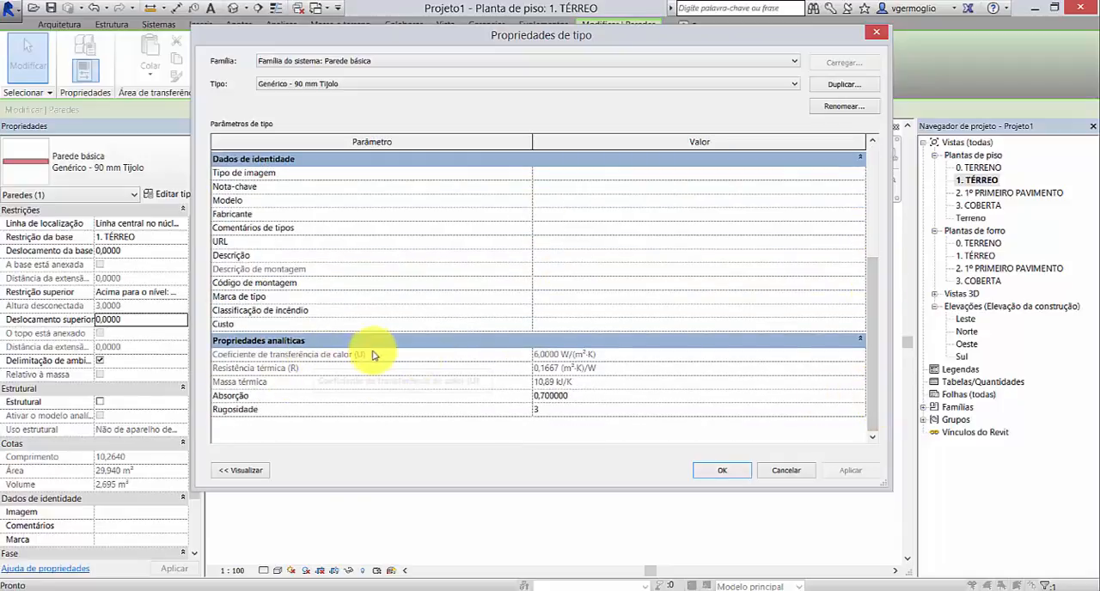
pyautogui.moveTo(871, 396); pyautogui.dragTo(864, 228)
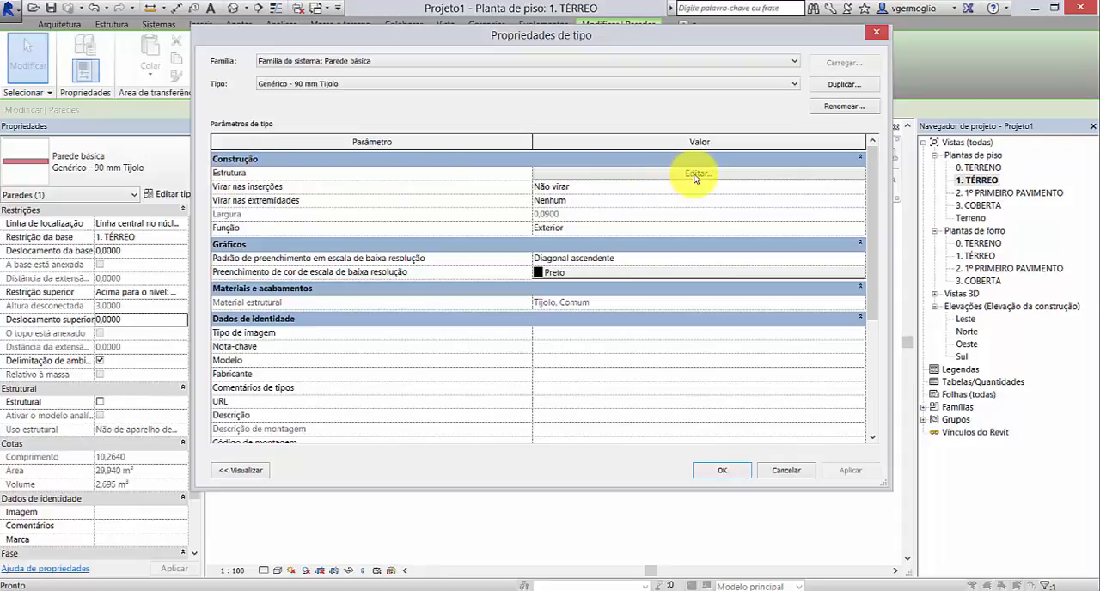
pyautogui.click(840, 86)
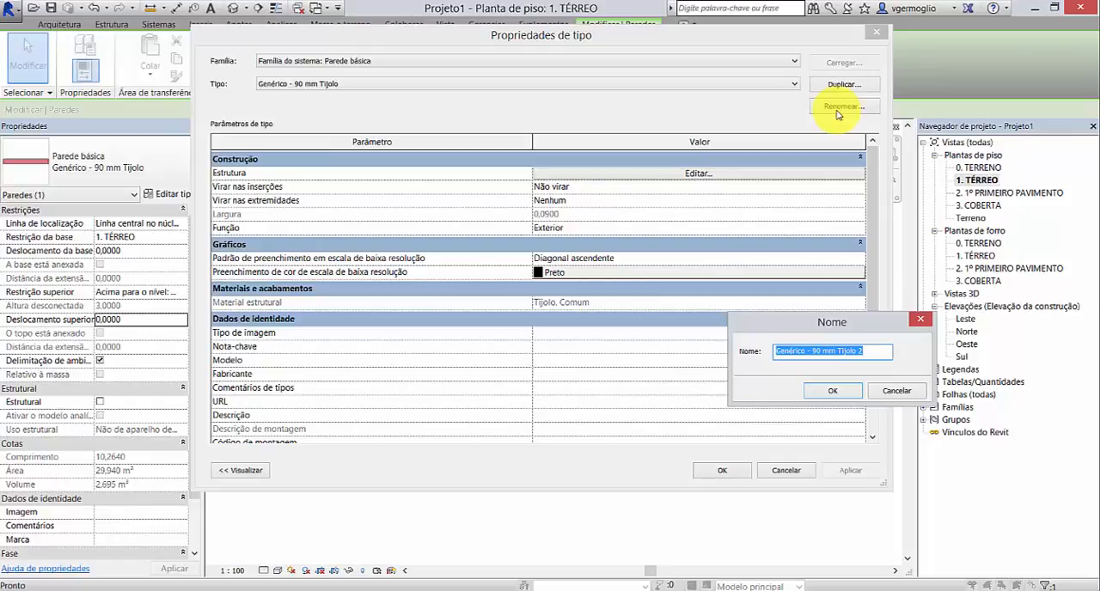
pyautogui.press('BackSpace')
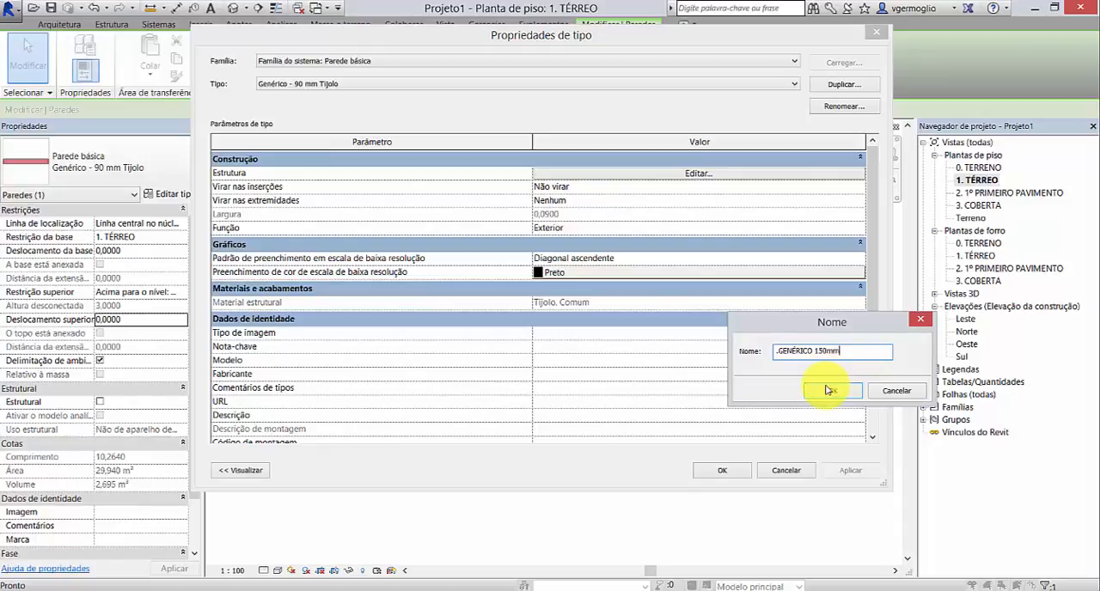
pyautogui.click(830, 392)
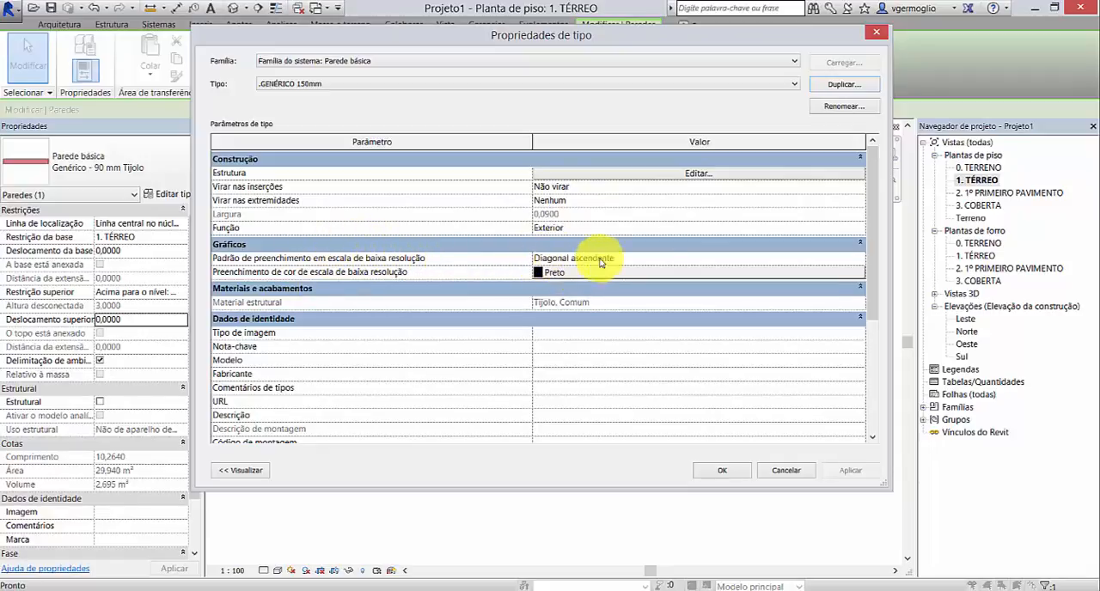
# Step: Set the new wall type's coarse-scale fill pattern (Padrão de preenchimento em escala de baixa resolução) to no pattern
pyautogui.click(669, 260)
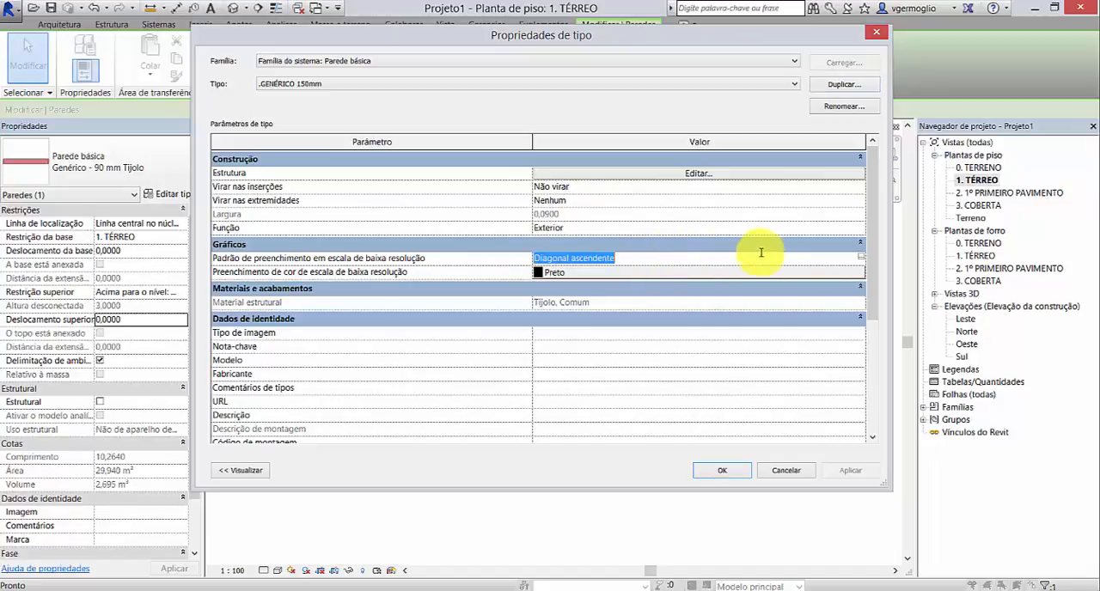
pyautogui.click(859, 259)
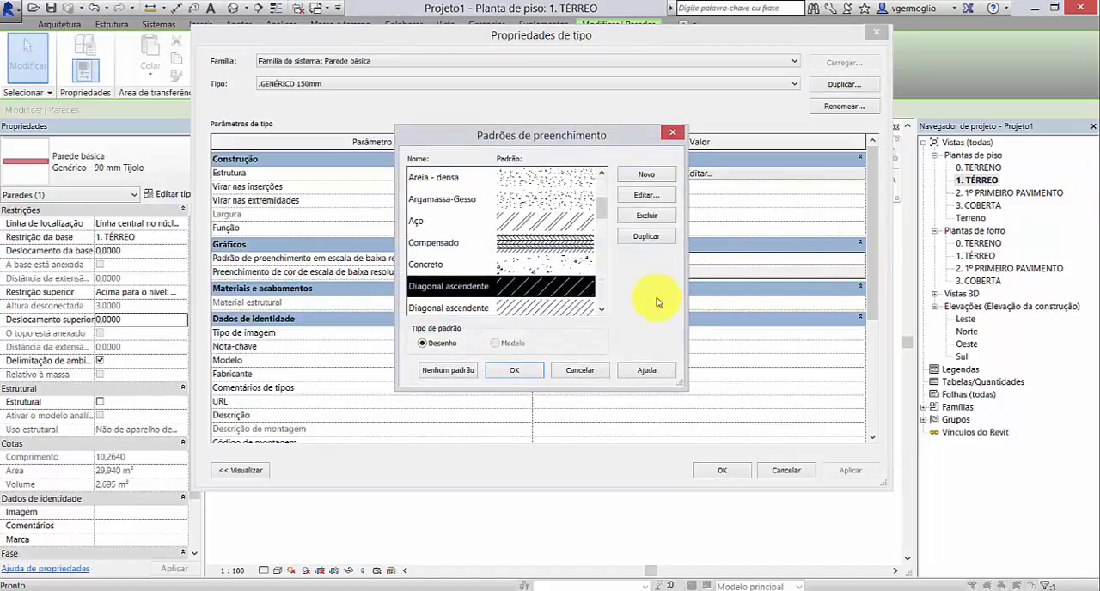
pyautogui.click(450, 371)
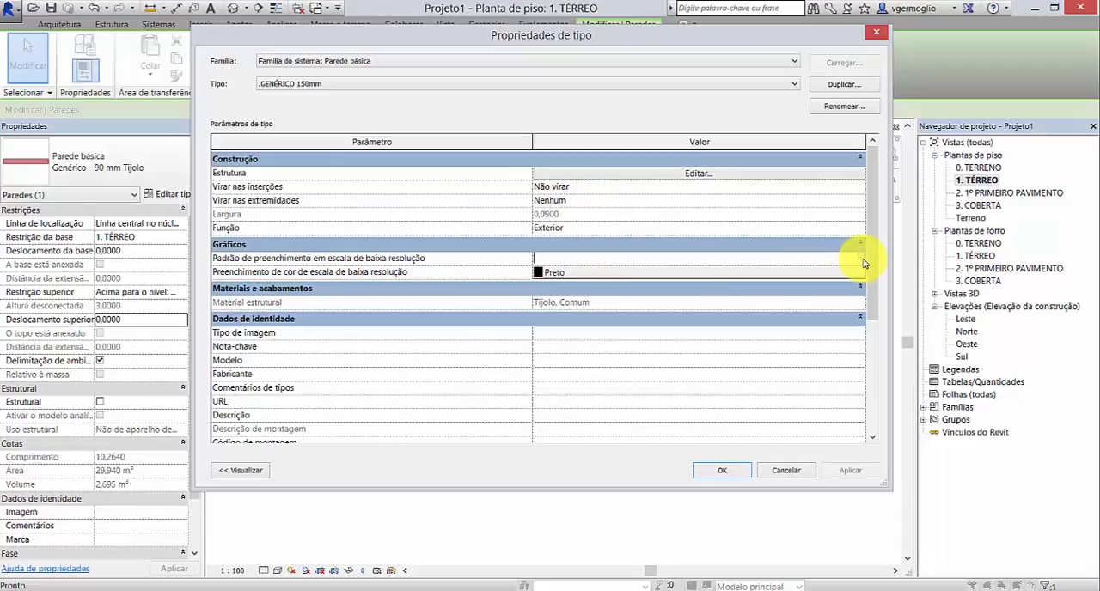
pyautogui.click(861, 259)
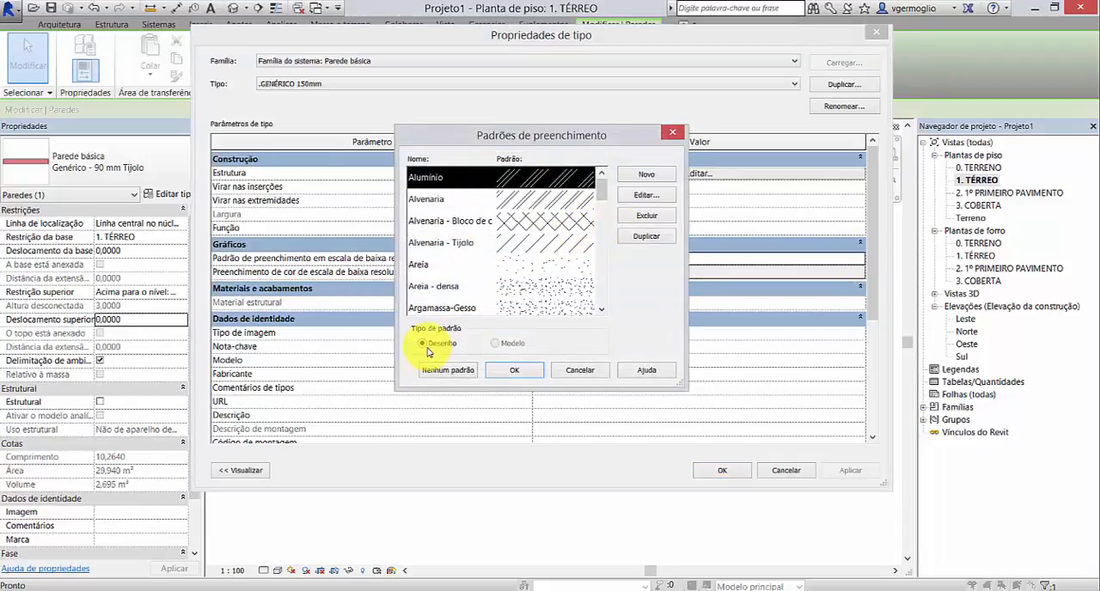
pyautogui.click(450, 370)
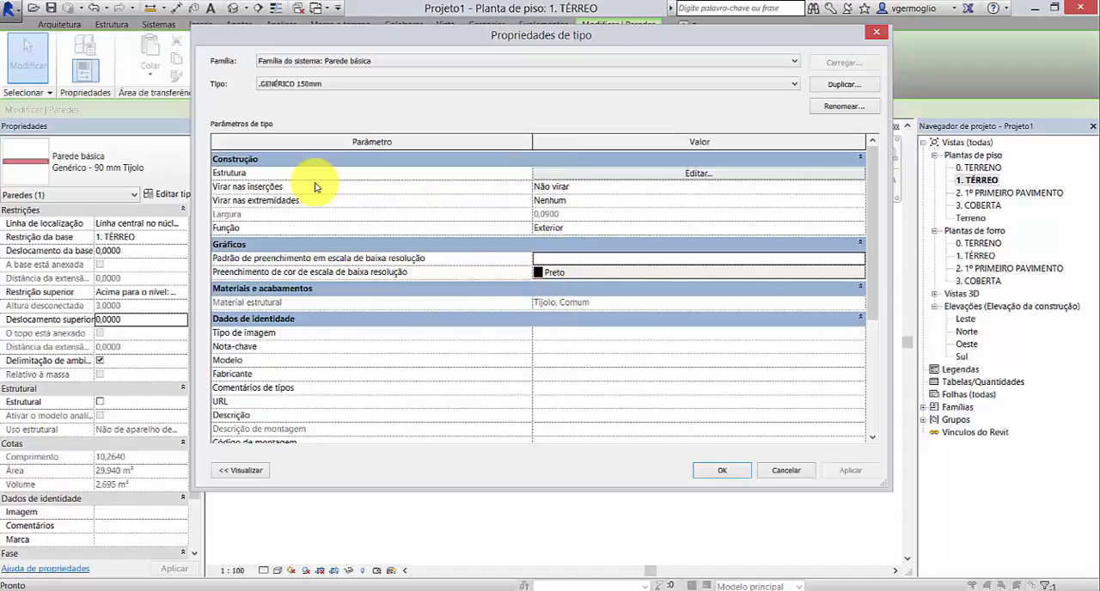
# Step: Open the wall type's structure for editing with the assembly preview shown, and set the sample height to 1
pyautogui.click(697, 174)
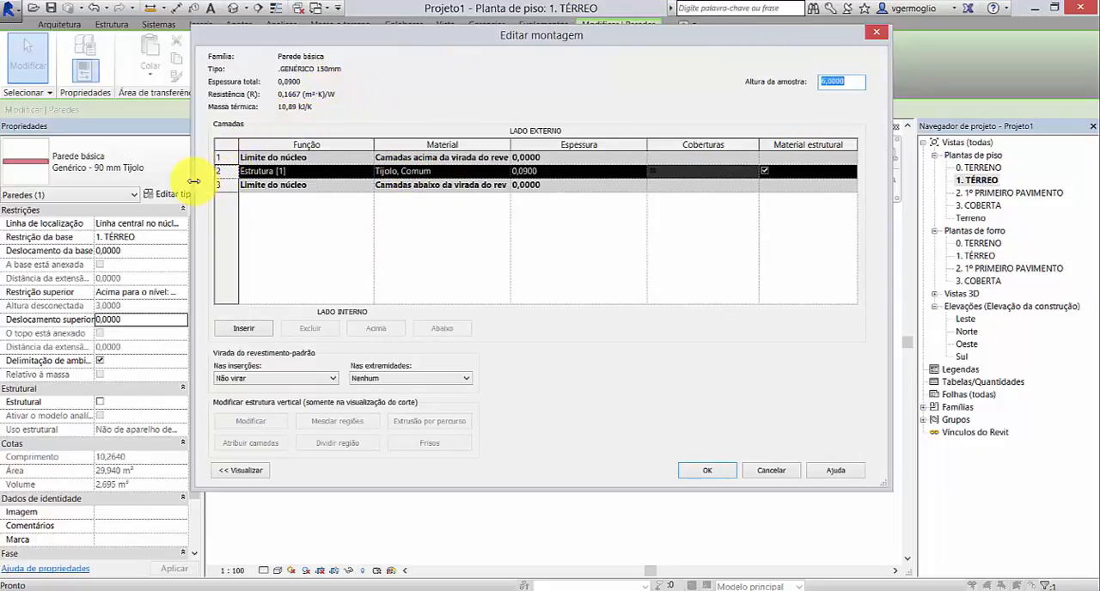
pyautogui.moveTo(193, 181); pyautogui.dragTo(417, 191)
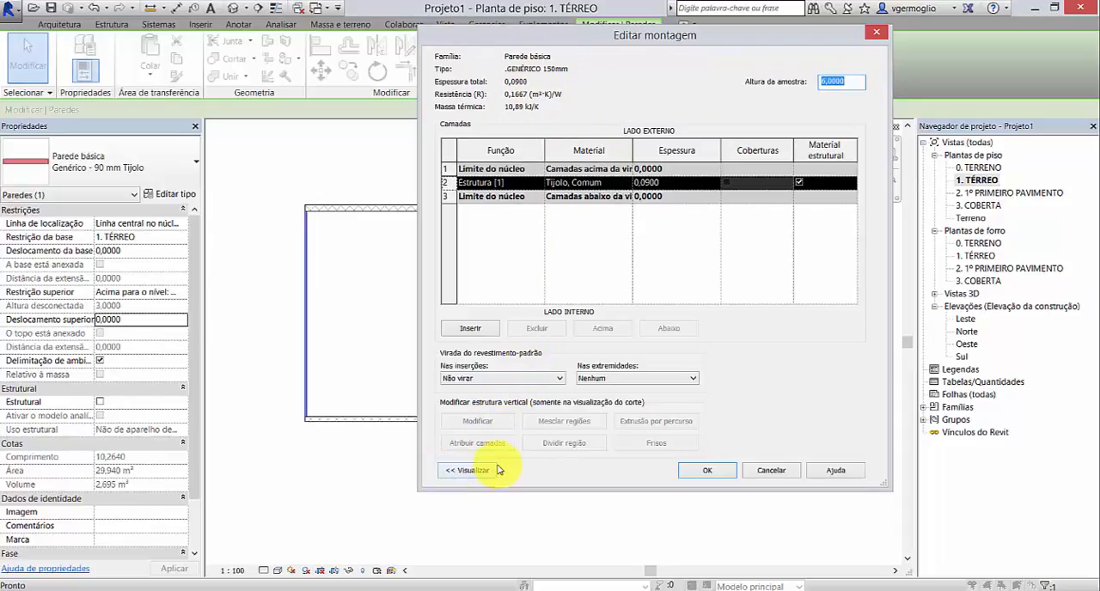
pyautogui.click(460, 473)
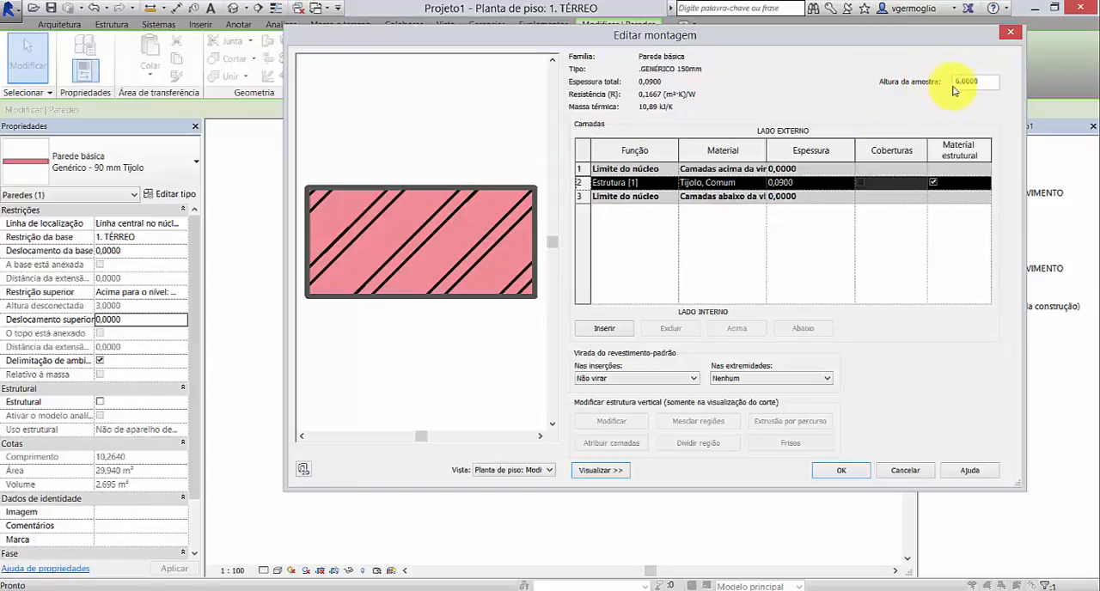
pyautogui.moveTo(982, 83); pyautogui.dragTo(951, 84)
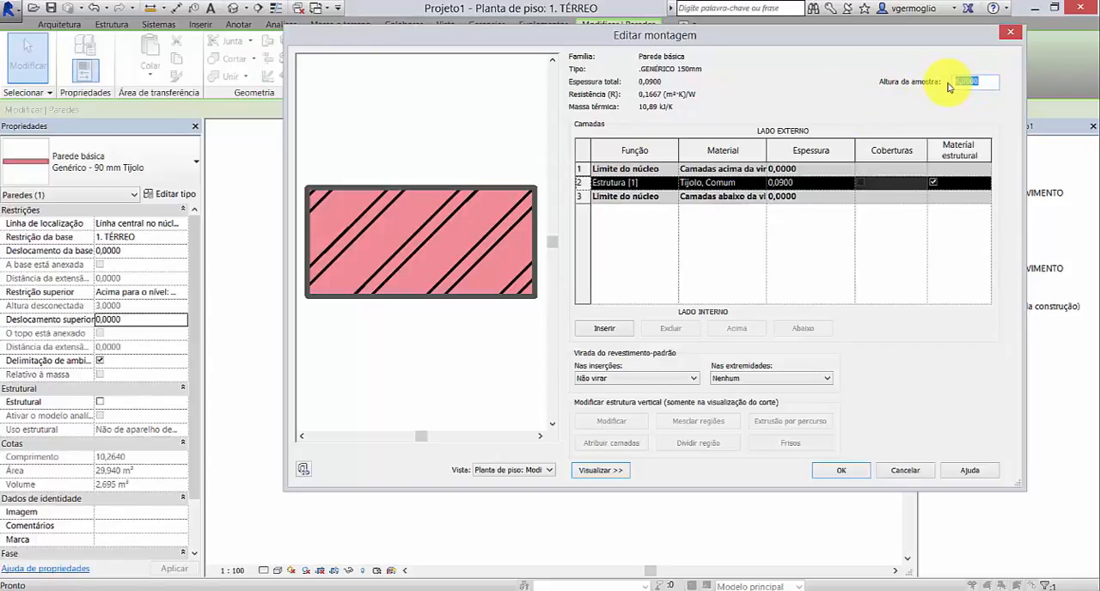
pyautogui.write('1')
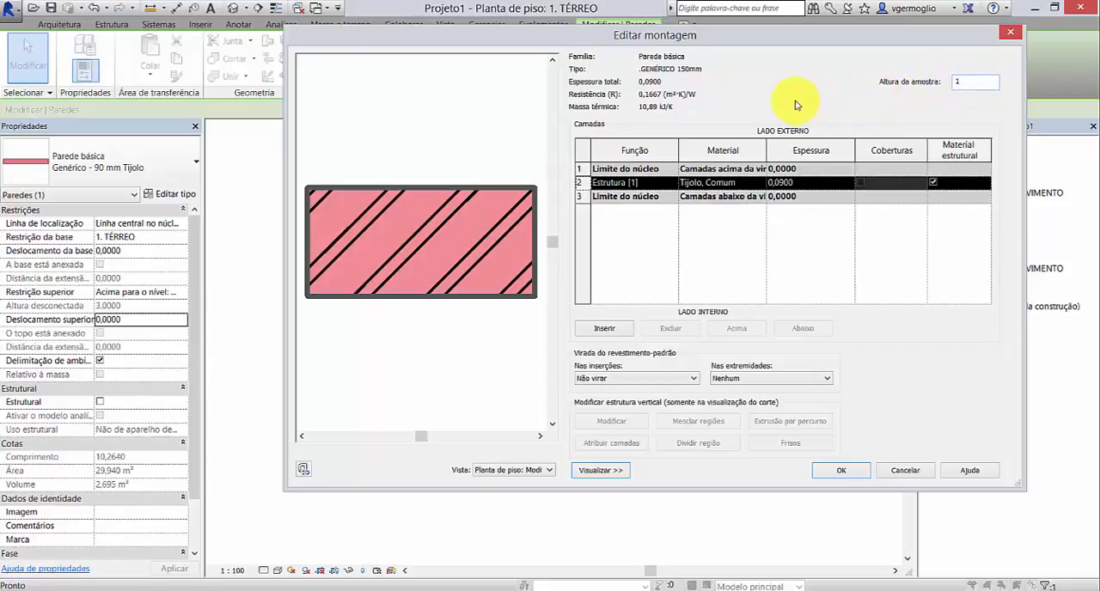
# Step: Insert four new layers above the Tijolo, Comum layer in the wall assembly
pyautogui.click(736, 183)
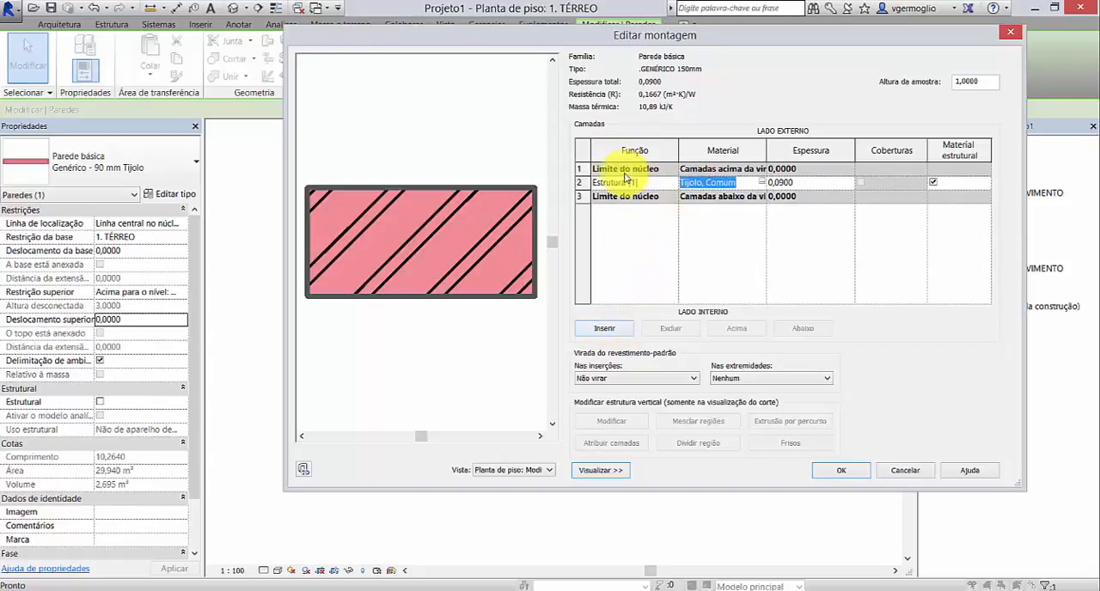
pyautogui.click(612, 331)
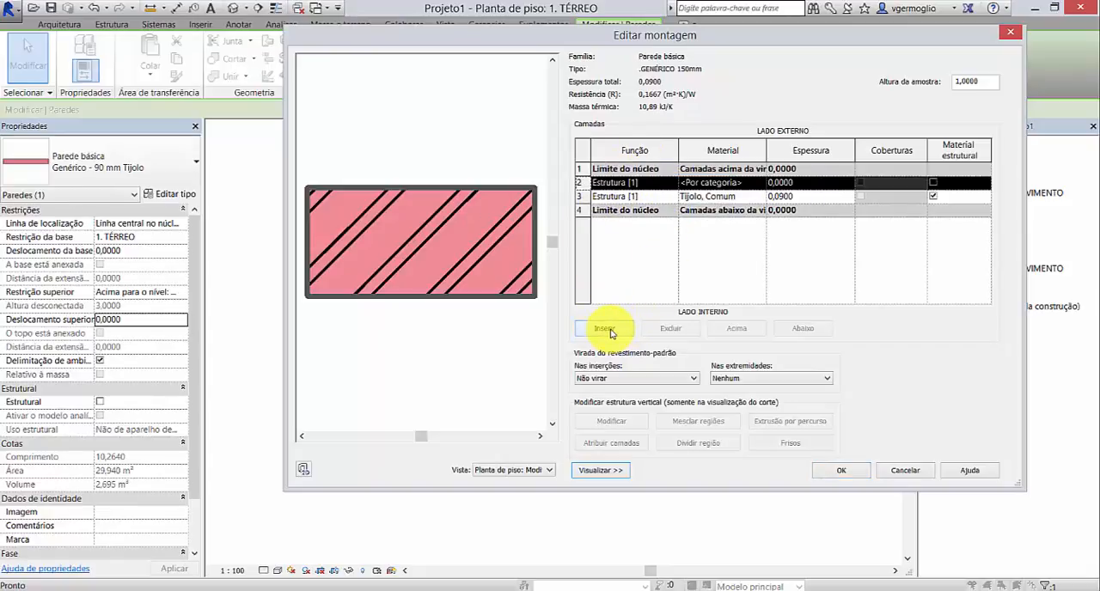
pyautogui.click(605, 329)
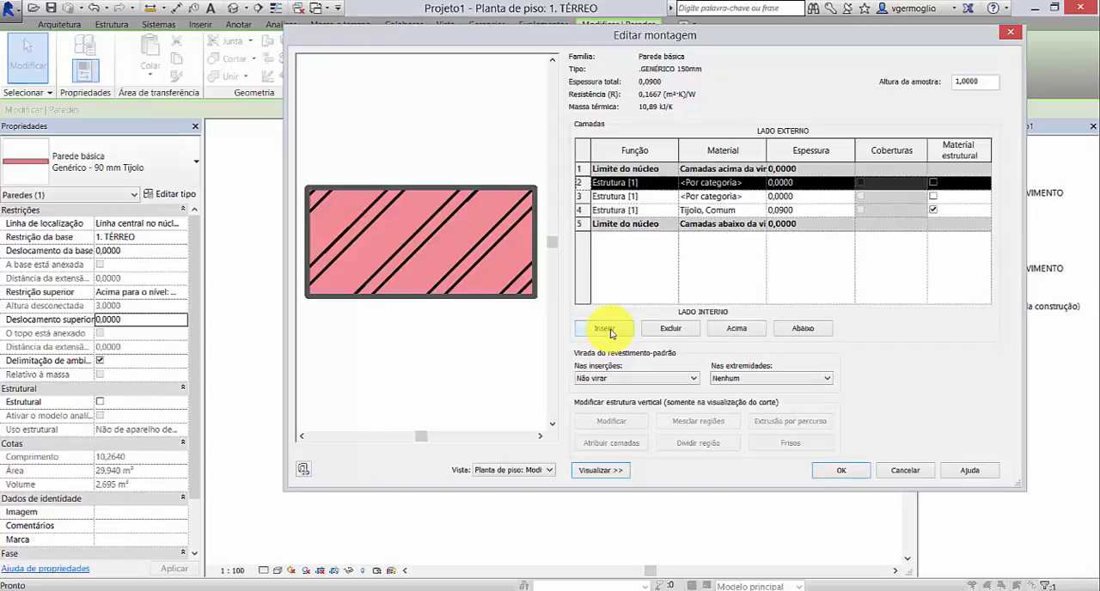
pyautogui.click(610, 331)
pyautogui.click(610, 330)
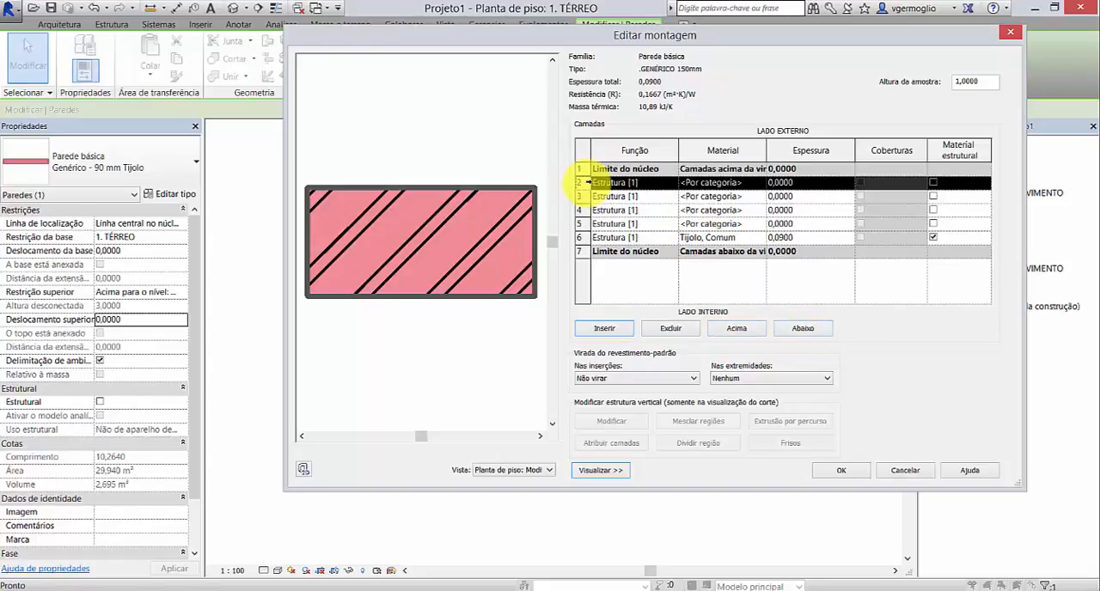
# Step: Move two of the new layers outside the exterior core boundary and the other two beyond the interior core boundary
pyautogui.click(737, 328)
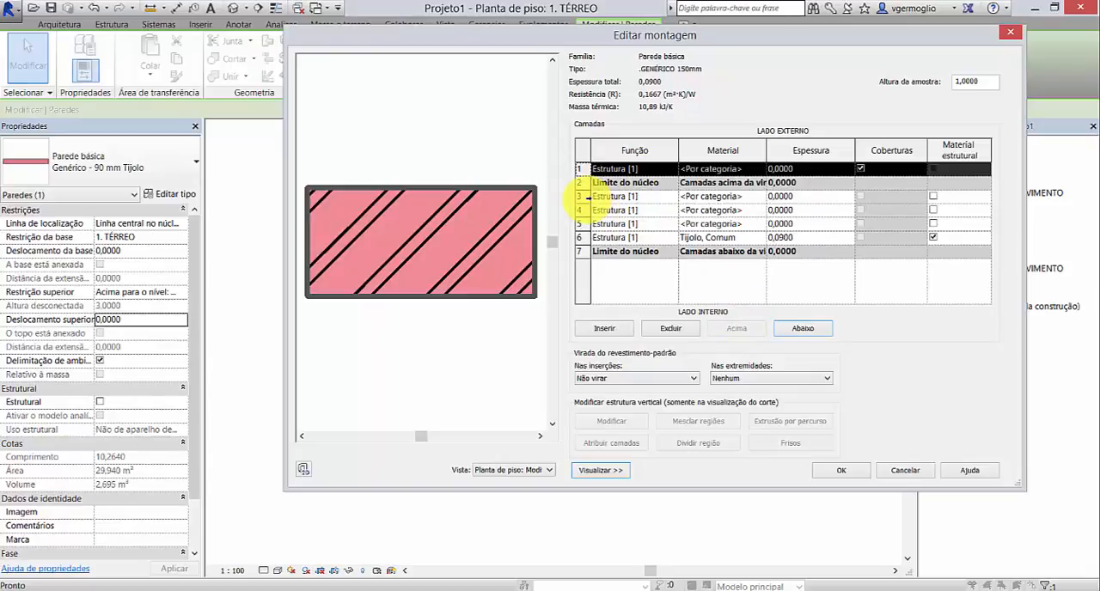
pyautogui.click(580, 195)
pyautogui.click(736, 327)
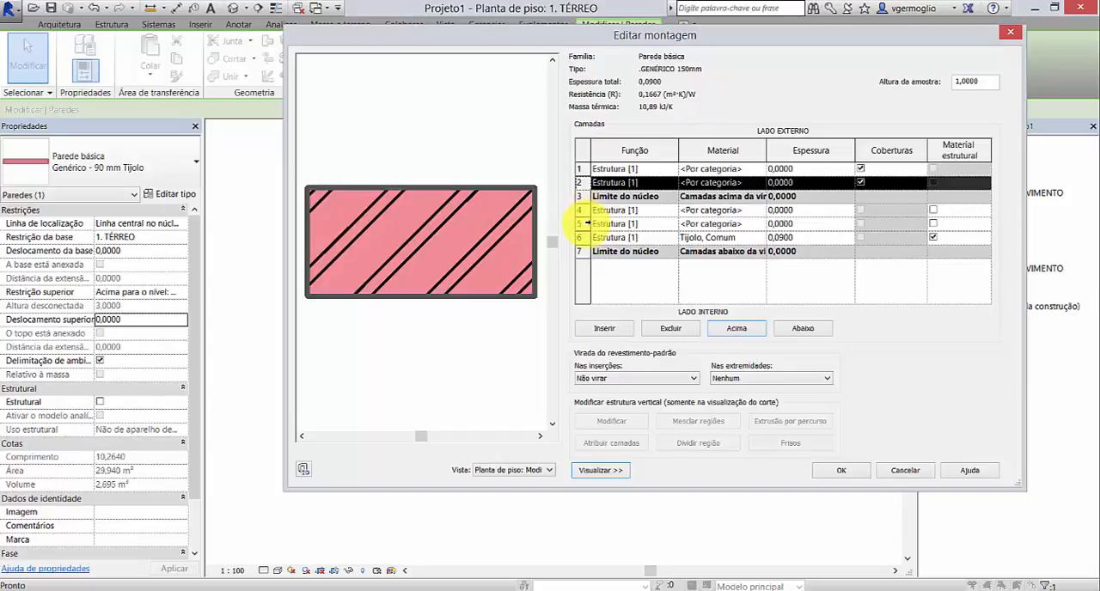
pyautogui.click(584, 223)
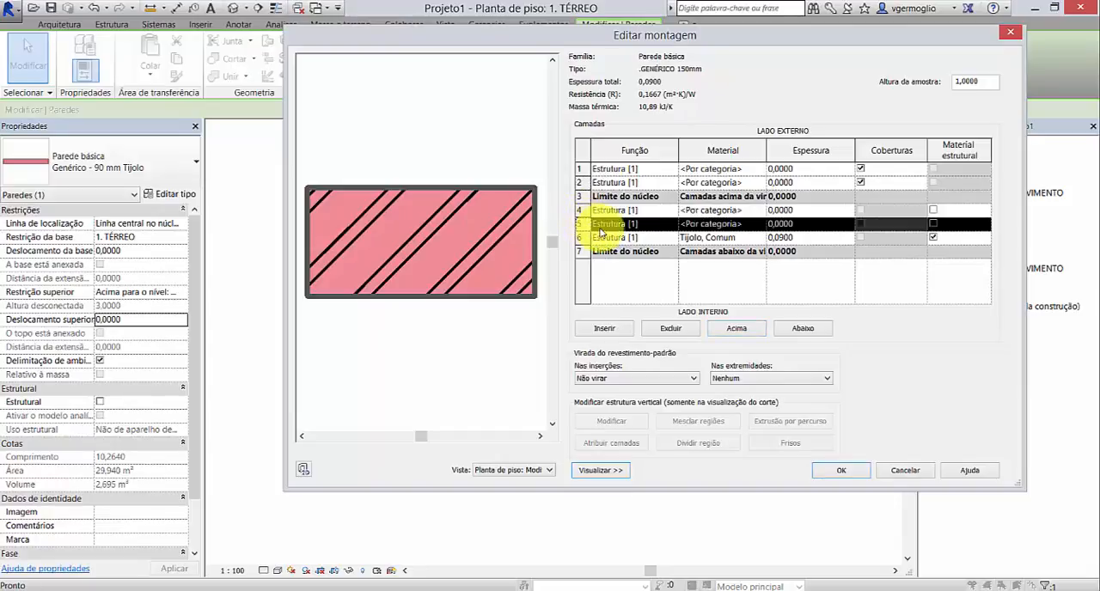
pyautogui.click(801, 330)
pyautogui.click(798, 329)
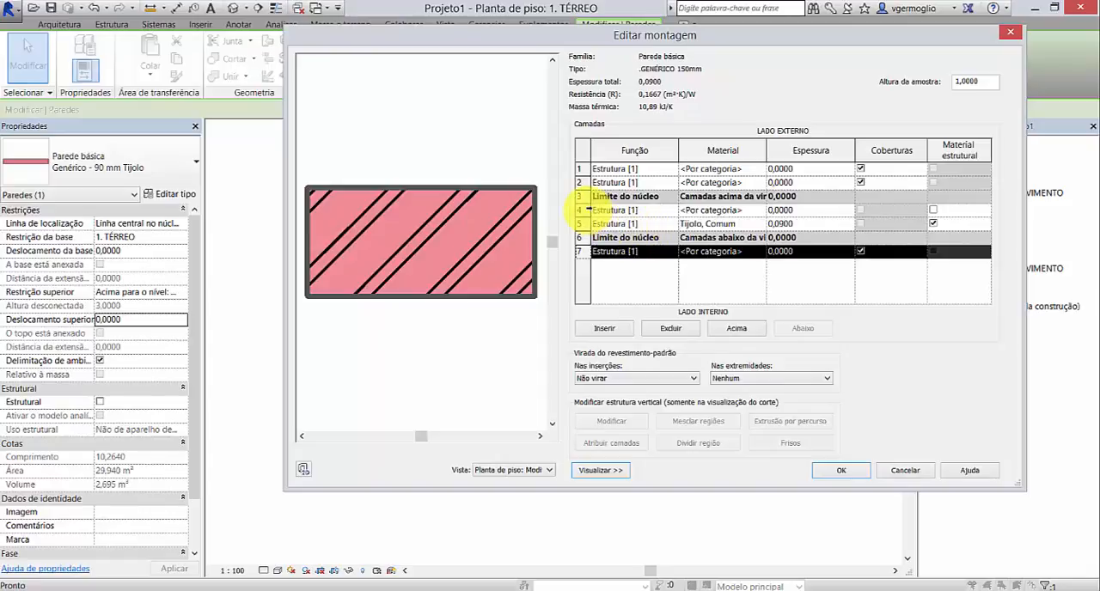
pyautogui.click(581, 210)
pyautogui.click(802, 330)
pyautogui.click(803, 329)
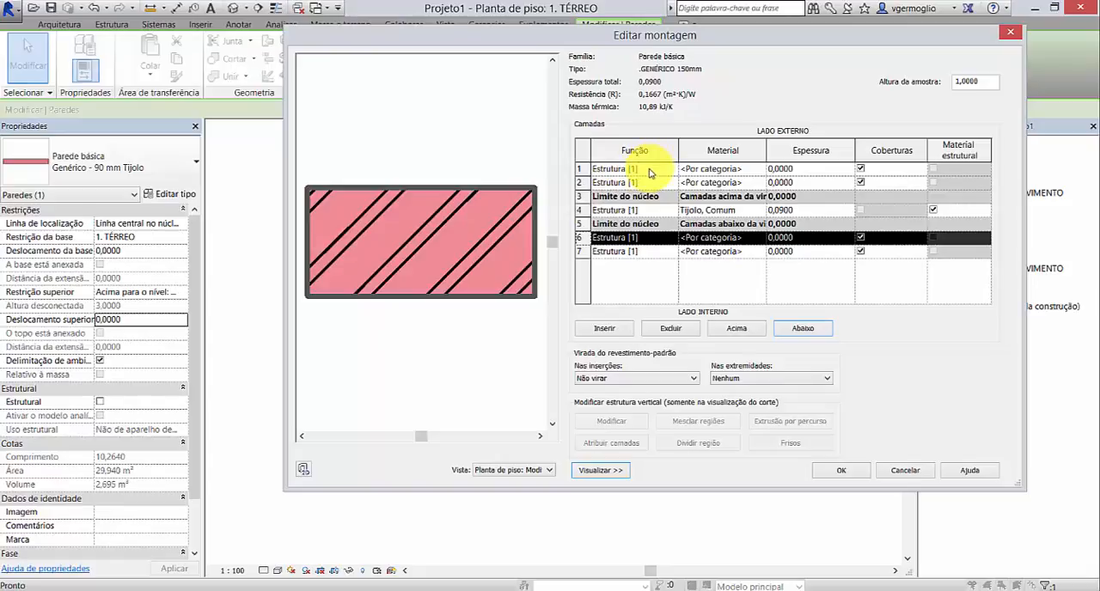
# Step: Set the function of the outermost exterior layer, row 1, to Acabamento 2 [5]
pyautogui.click(650, 169)
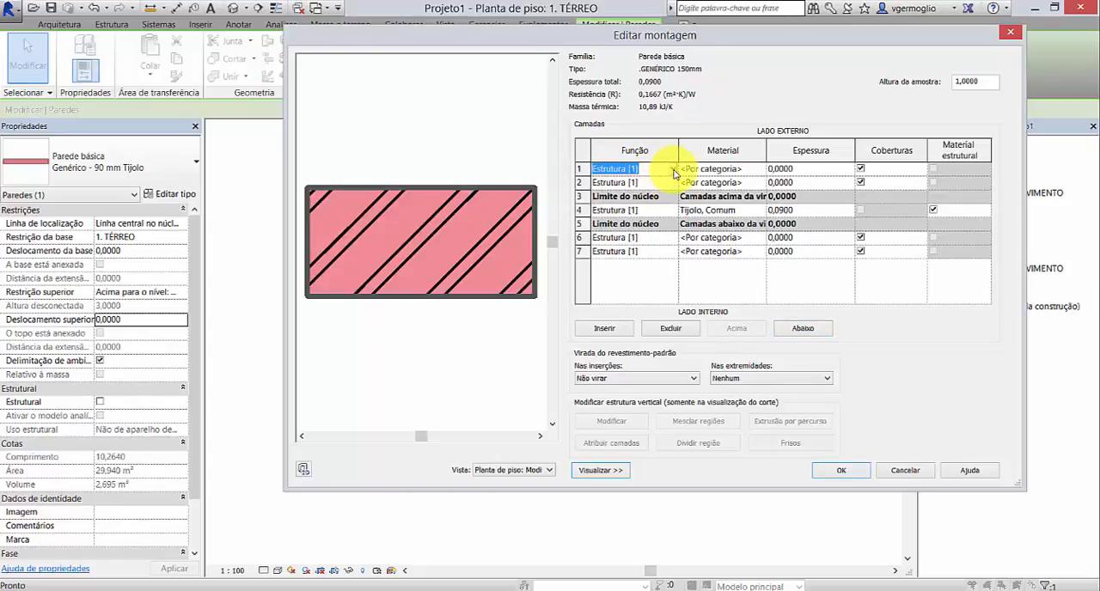
pyautogui.click(673, 171)
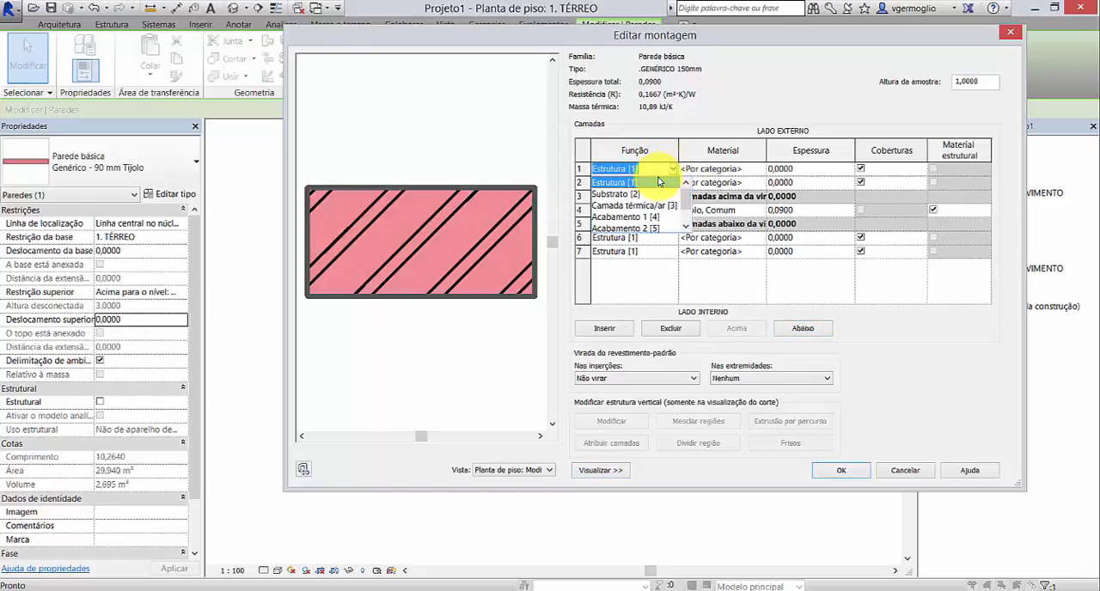
pyautogui.moveTo(687, 200)
pyautogui.mouseDown()
pyautogui.moveTo(687, 213)
pyautogui.moveTo(685, 195)
pyautogui.mouseUp()
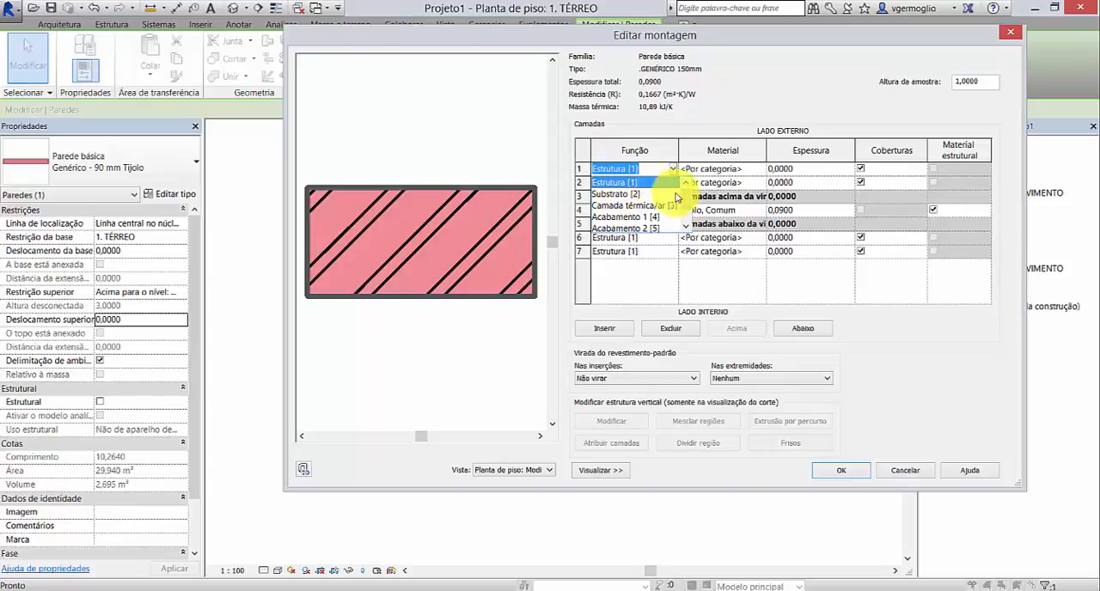
pyautogui.scroll(-1, 688, 201)
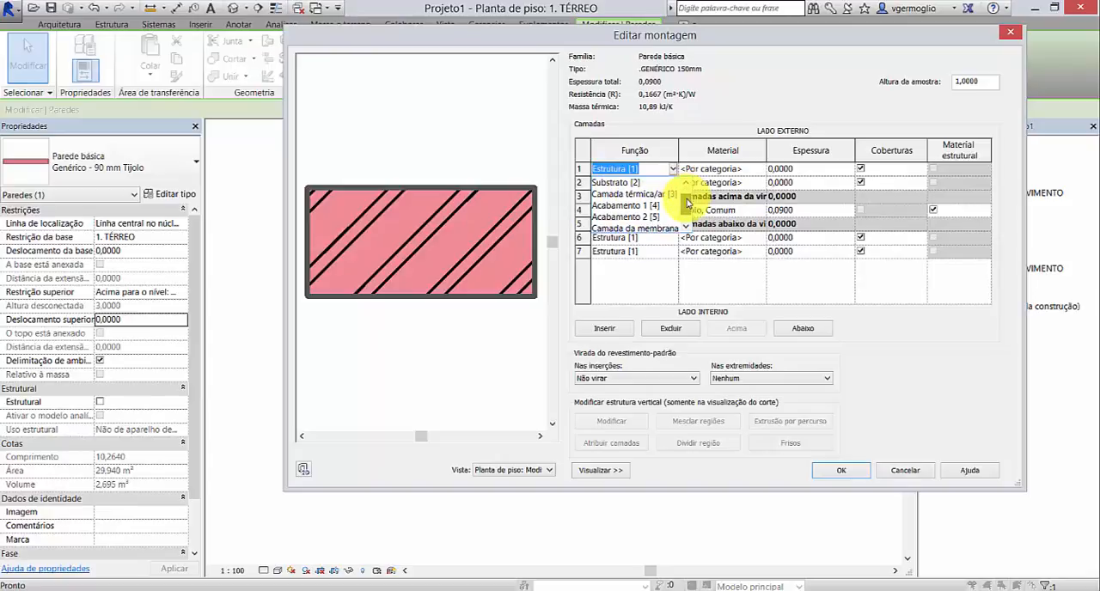
pyautogui.scroll(-1, 687, 205)
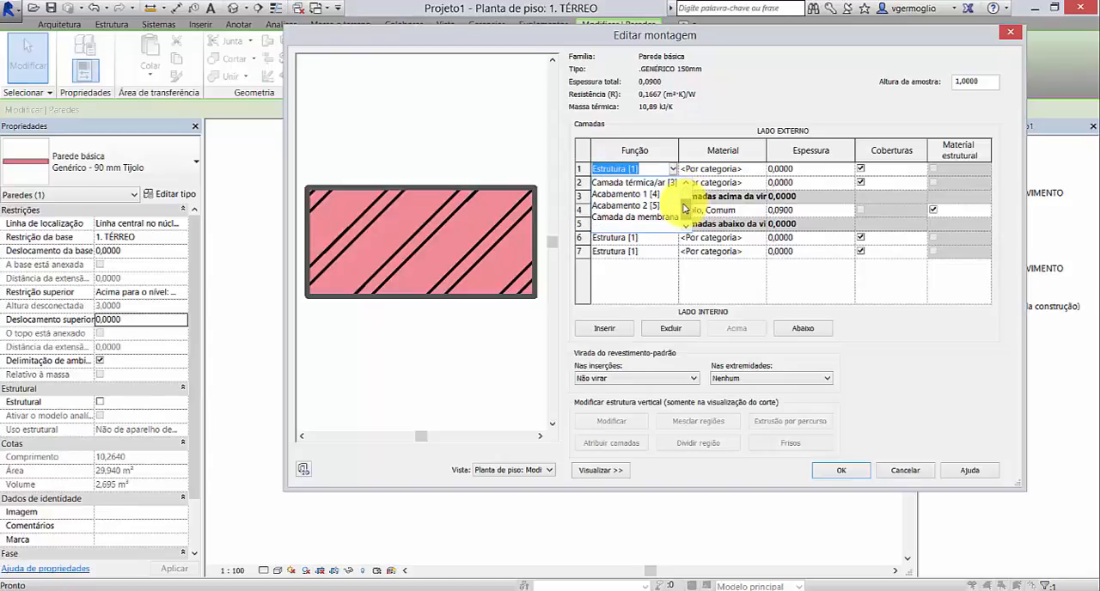
pyautogui.scroll(2, 685, 206)
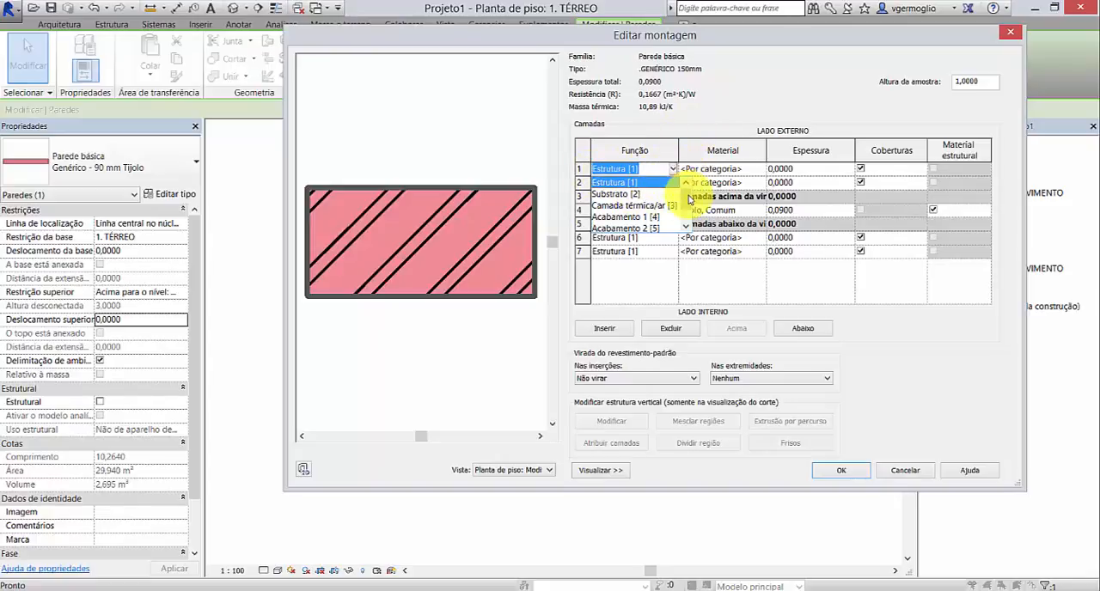
pyautogui.scroll(-1, 690, 203)
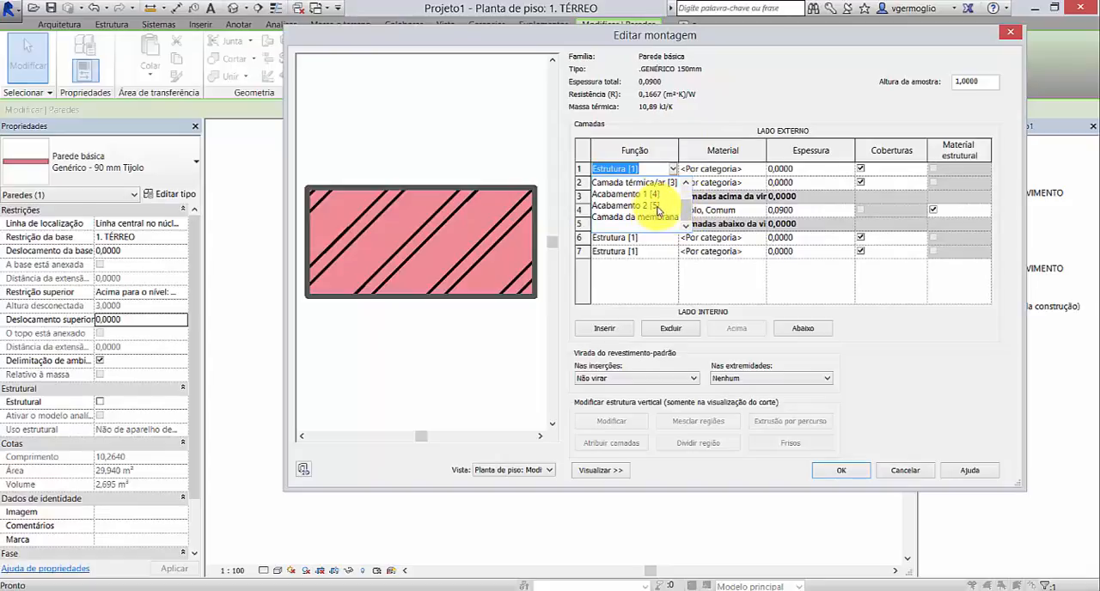
pyautogui.click(650, 209)
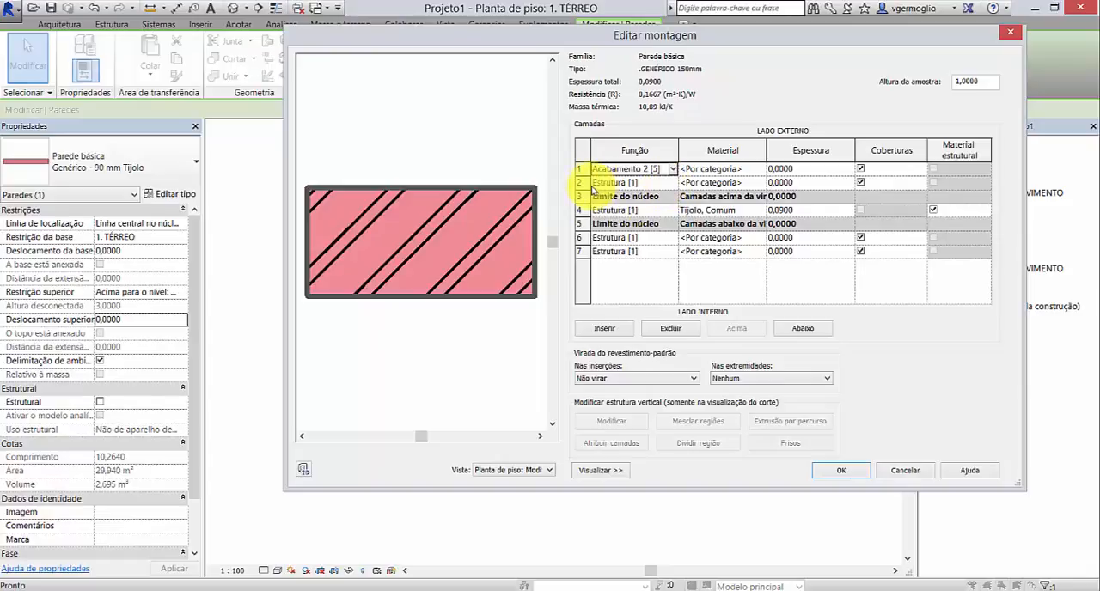
# Step: Set the function of the two layers adjoining the core boundaries, rows 2 and 6, to Substrato [2]
pyautogui.click(653, 183)
pyautogui.click(673, 183)
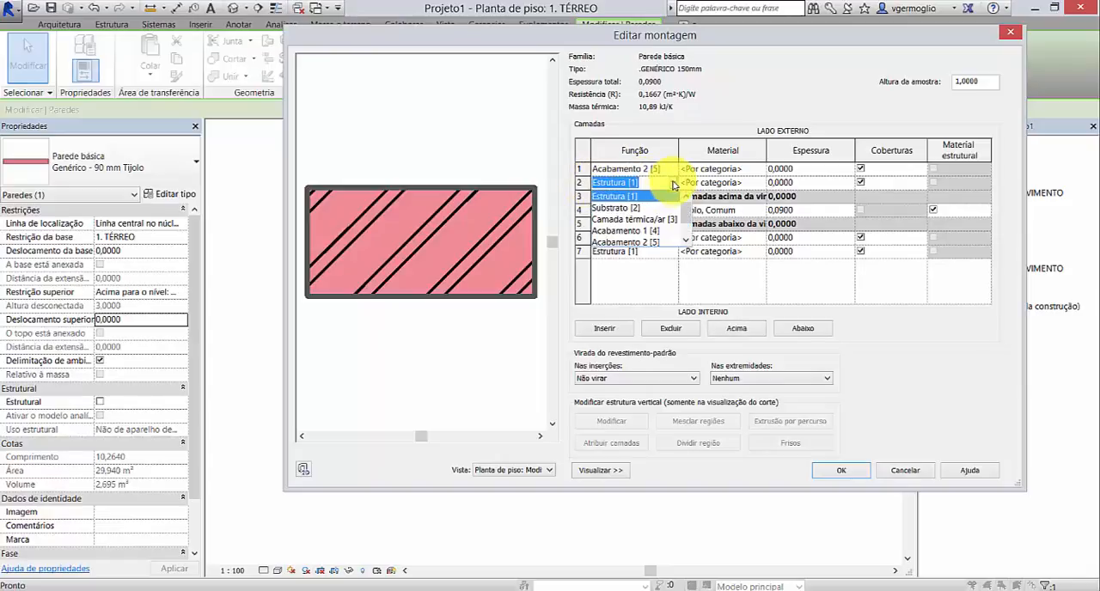
pyautogui.click(634, 210)
pyautogui.click(652, 239)
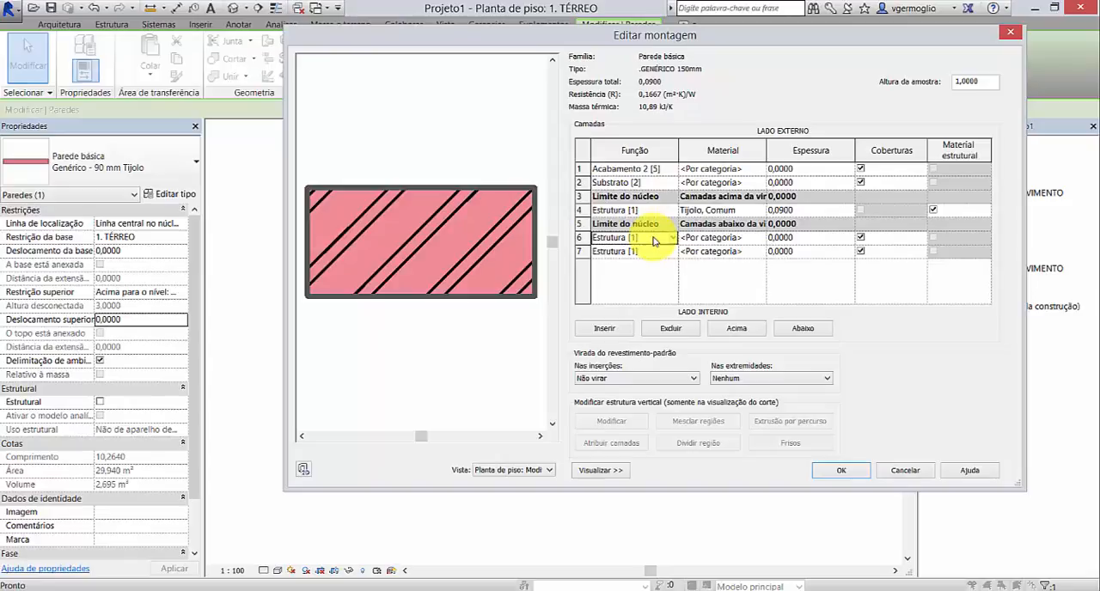
pyautogui.click(673, 238)
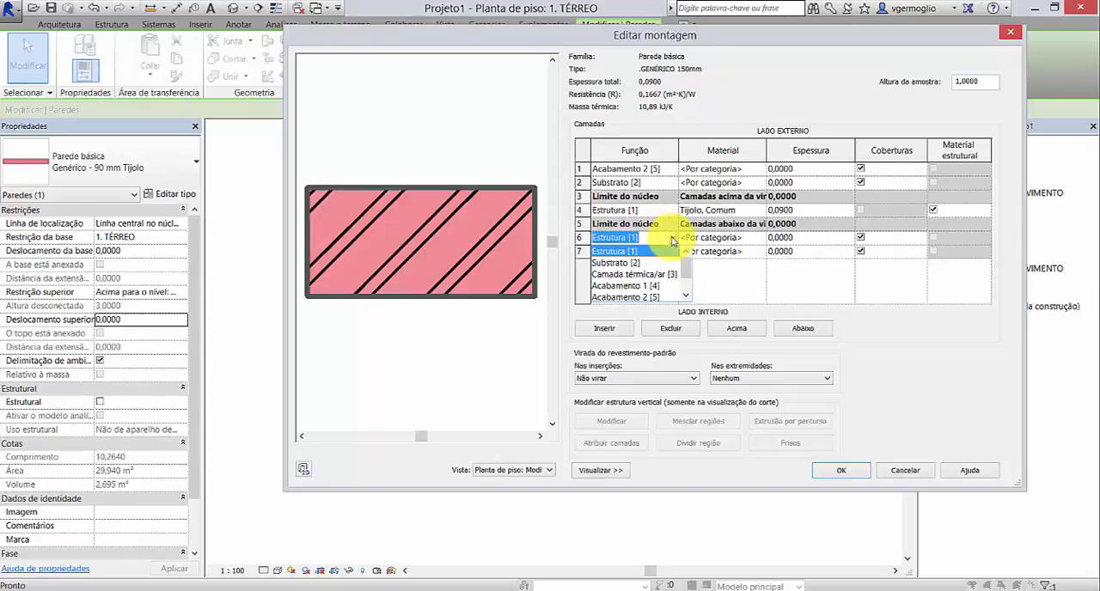
pyautogui.click(637, 262)
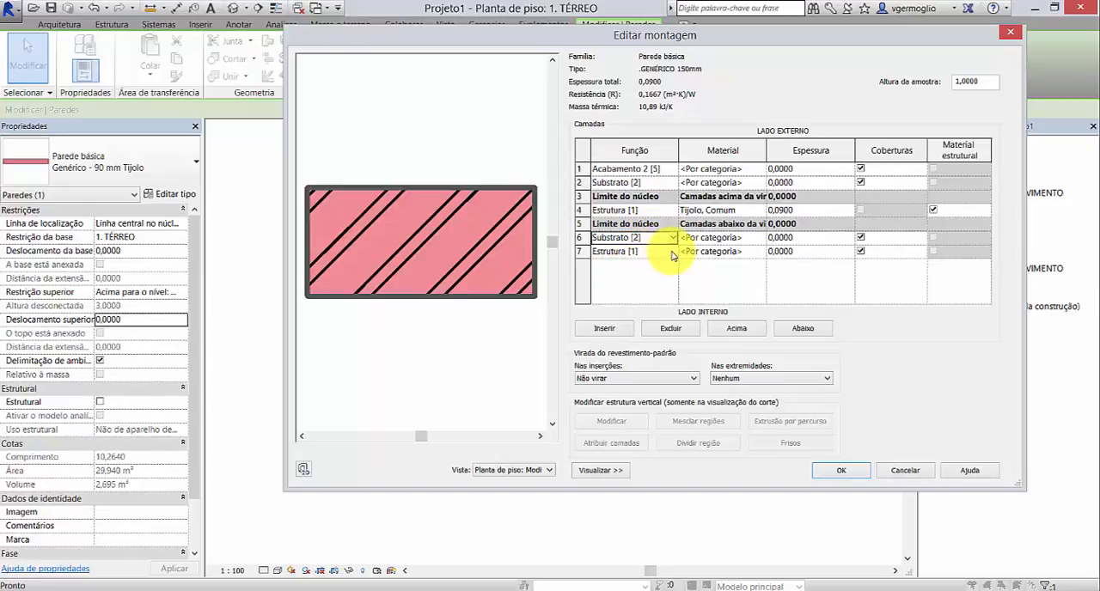
# Step: Set the function of the innermost interior layer, row 7, to Acabamento 2 [5]
pyautogui.doubleClick(672, 252)
pyautogui.moveTo(687, 280); pyautogui.dragTo(687, 294)
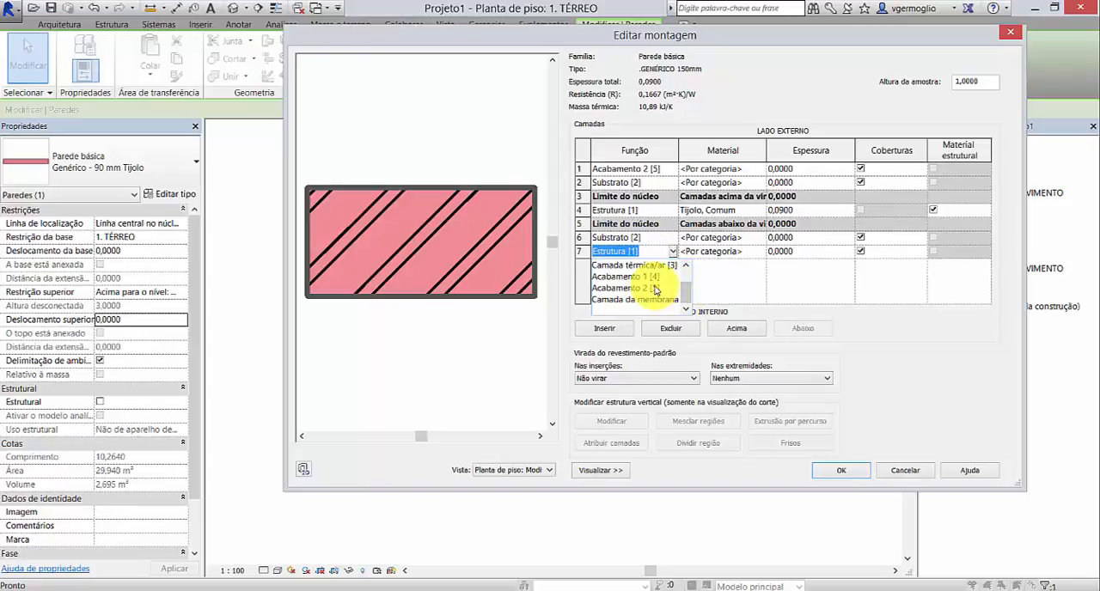
pyautogui.click(656, 289)
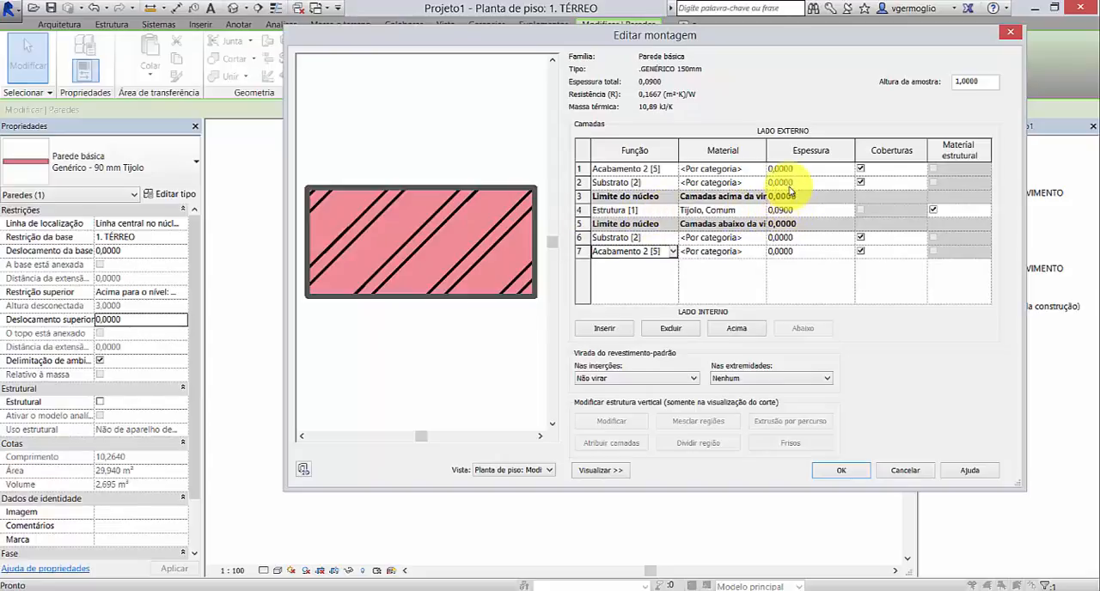
pyautogui.click(667, 250)
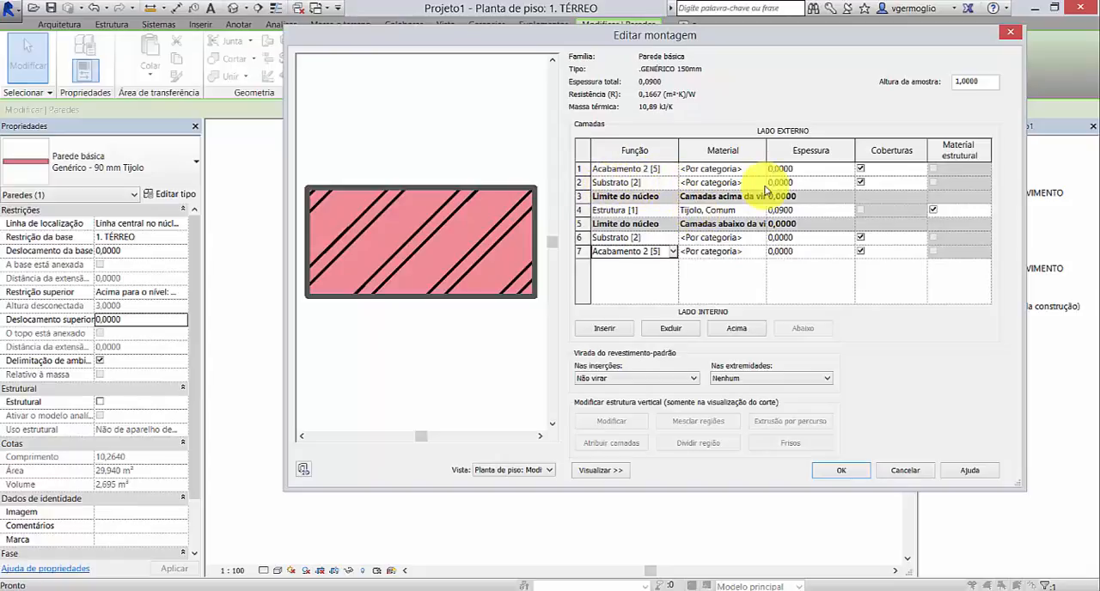
# Step: Set the exterior layer thicknesses to 0,029 for the Substrato layer and 0,001 for the Acabamento 2 layer
pyautogui.click(795, 182)
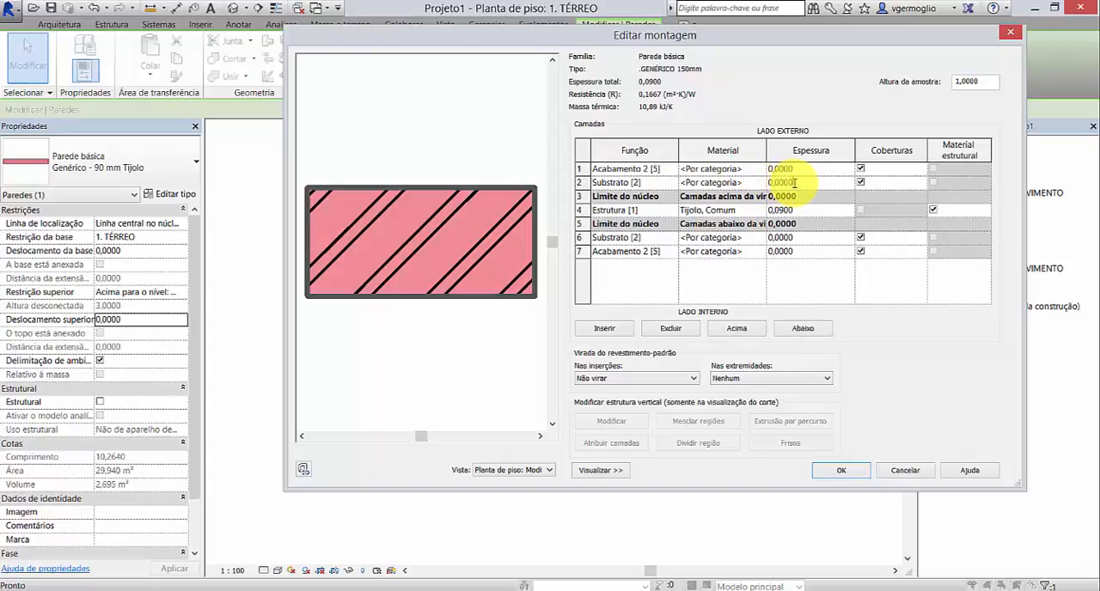
pyautogui.moveTo(795, 183); pyautogui.dragTo(784, 183)
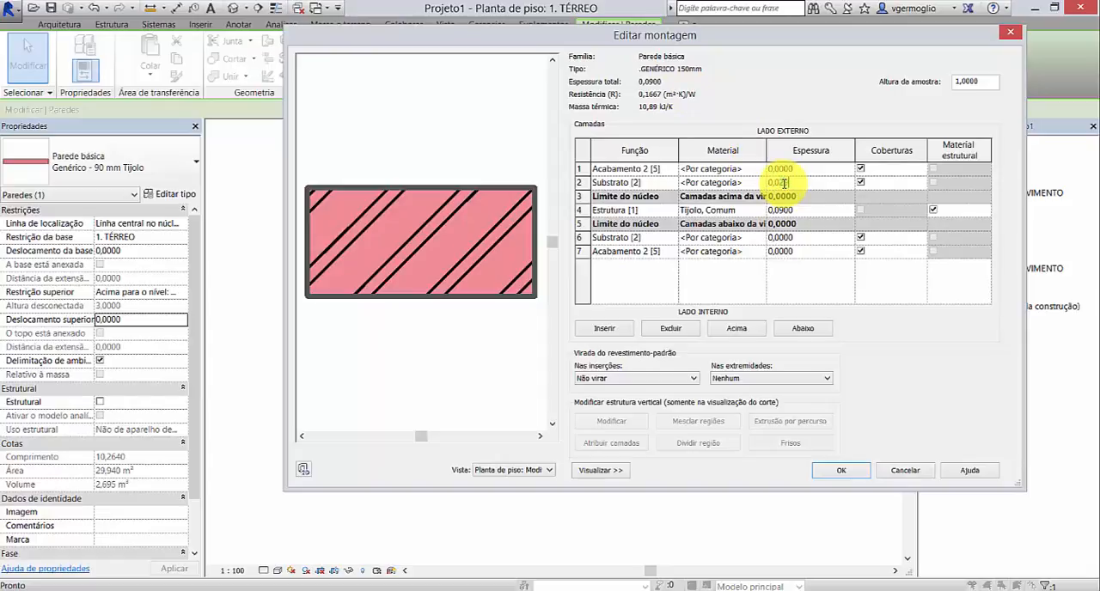
pyautogui.write('5')
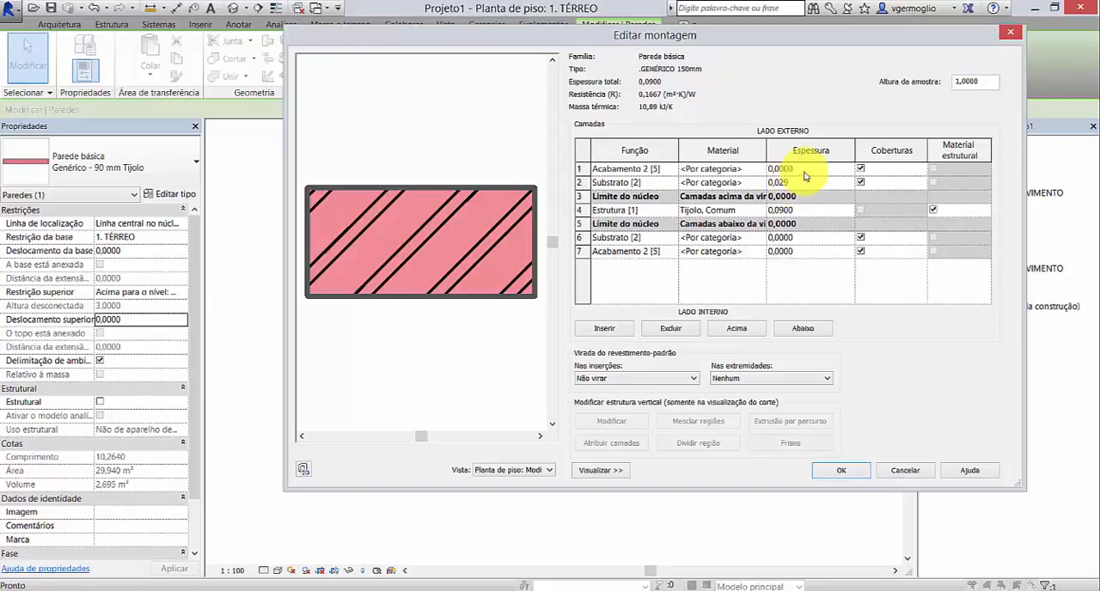
pyautogui.click(795, 169)
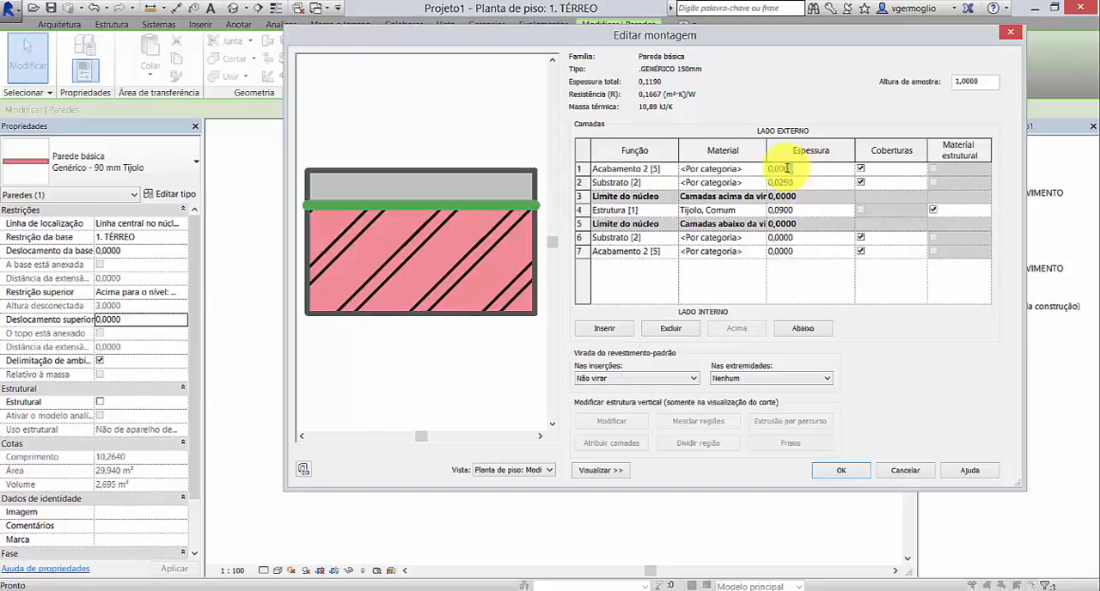
pyautogui.write('0,001')
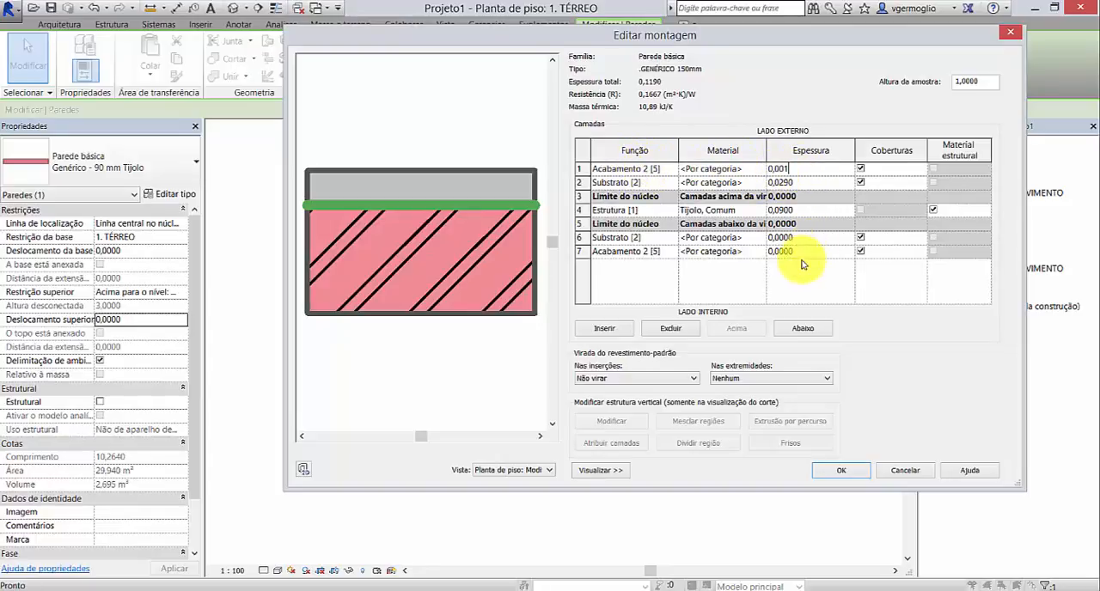
pyautogui.click(669, 251)
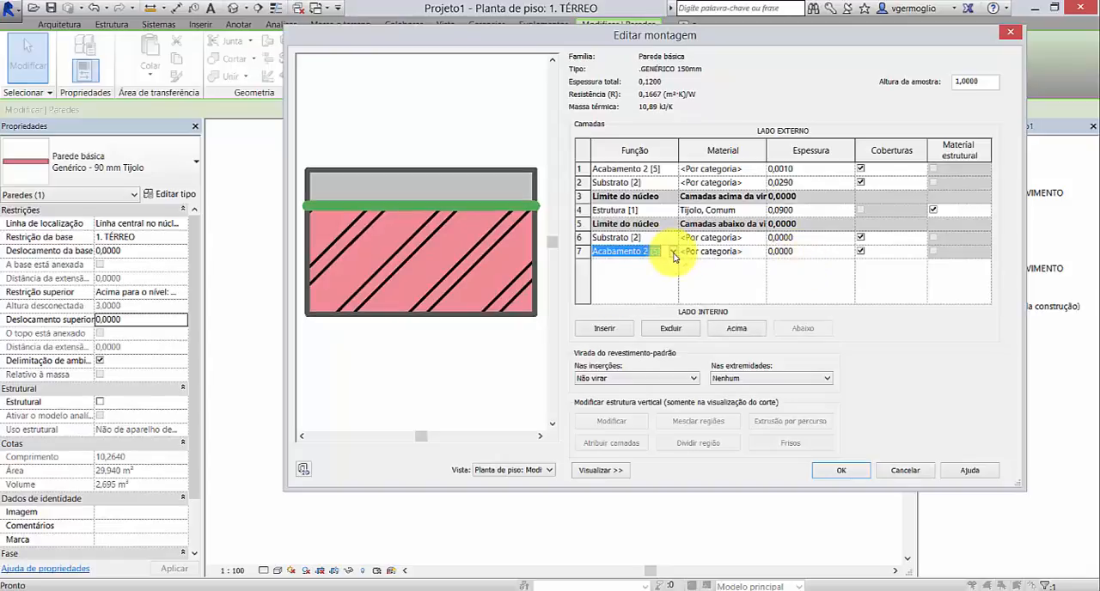
pyautogui.click(673, 251)
pyautogui.scroll(-1, 685, 289)
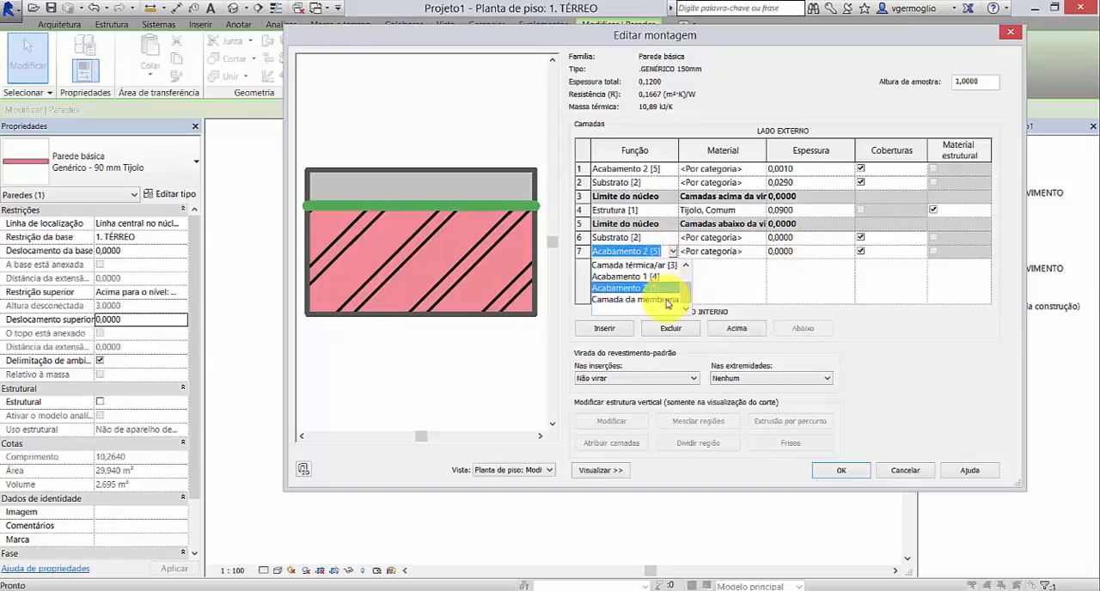
pyautogui.click(676, 257)
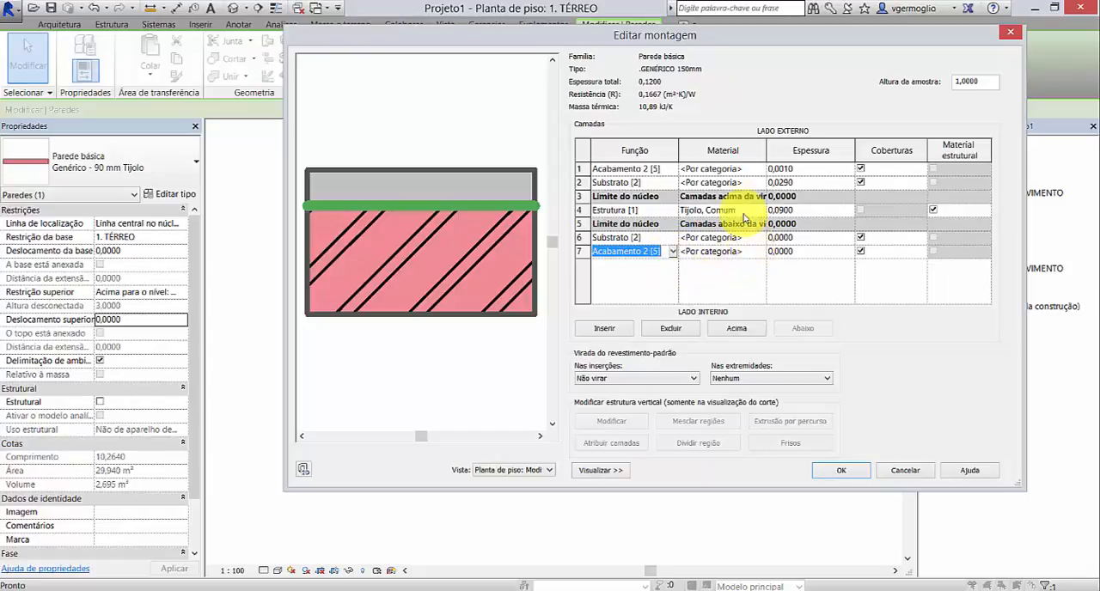
# Step: Set the interior layer thicknesses to 0,029 for the Substrato layer and 0,001 for the Acabamento 2 layer
pyautogui.click(803, 238)
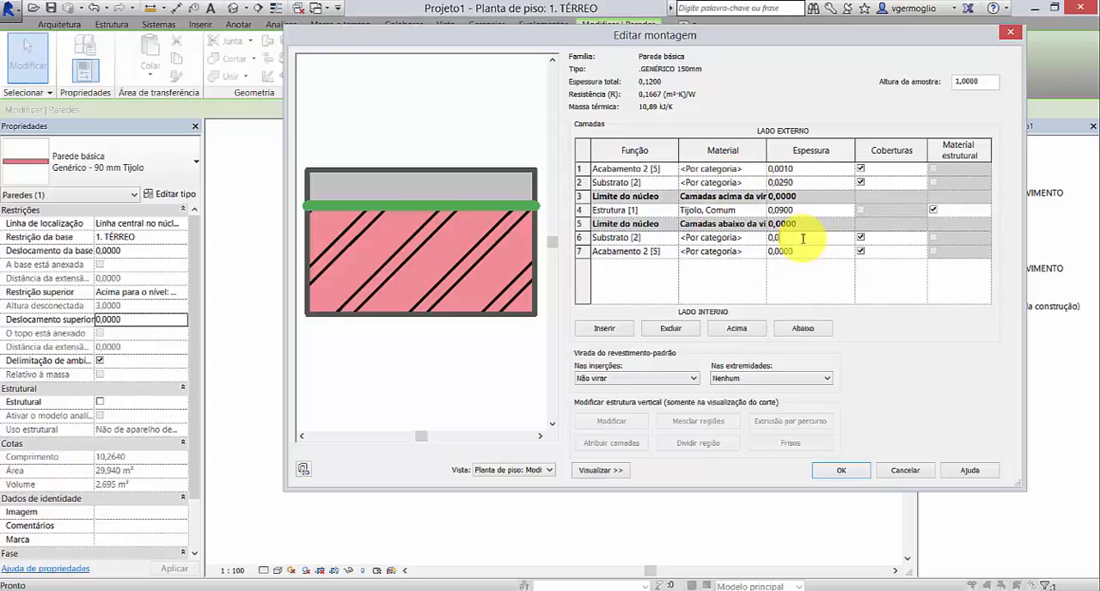
pyautogui.click(816, 252)
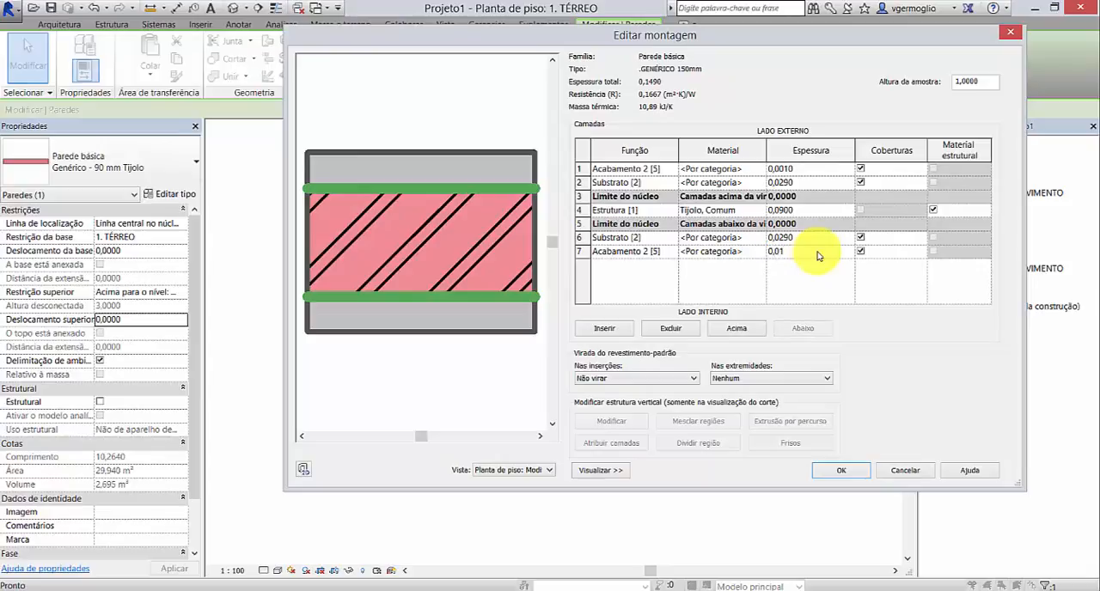
pyautogui.write('0,001')
pyautogui.click(817, 240)
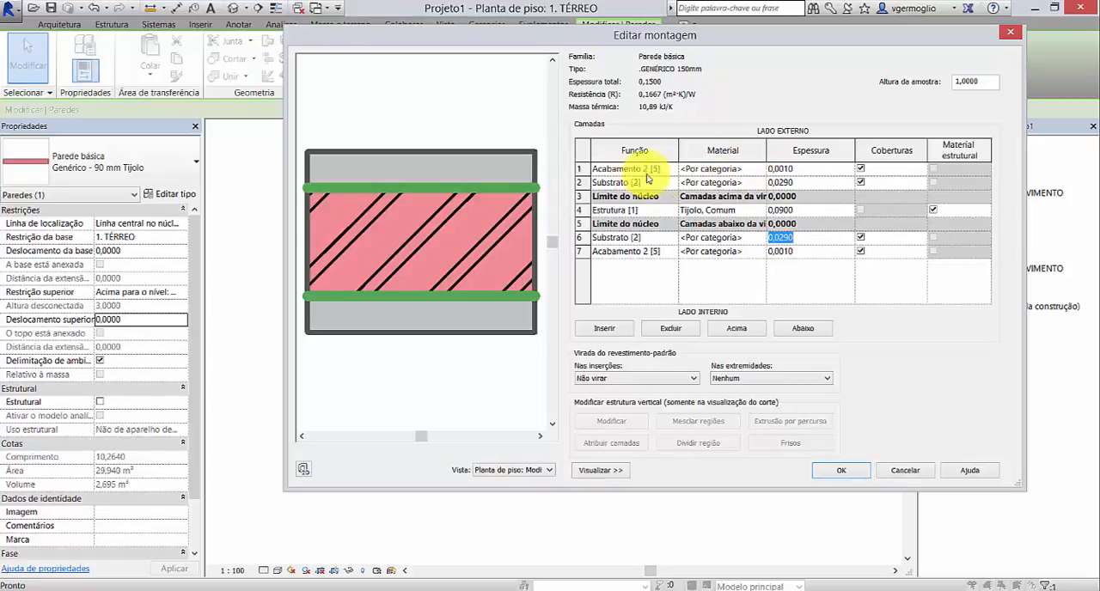
# Step: For the exterior Acabamento 2 layer's material, search for "pintura" and add Pintura from the Diversos category of the Materiais AEC library to the project
pyautogui.click(750, 170)
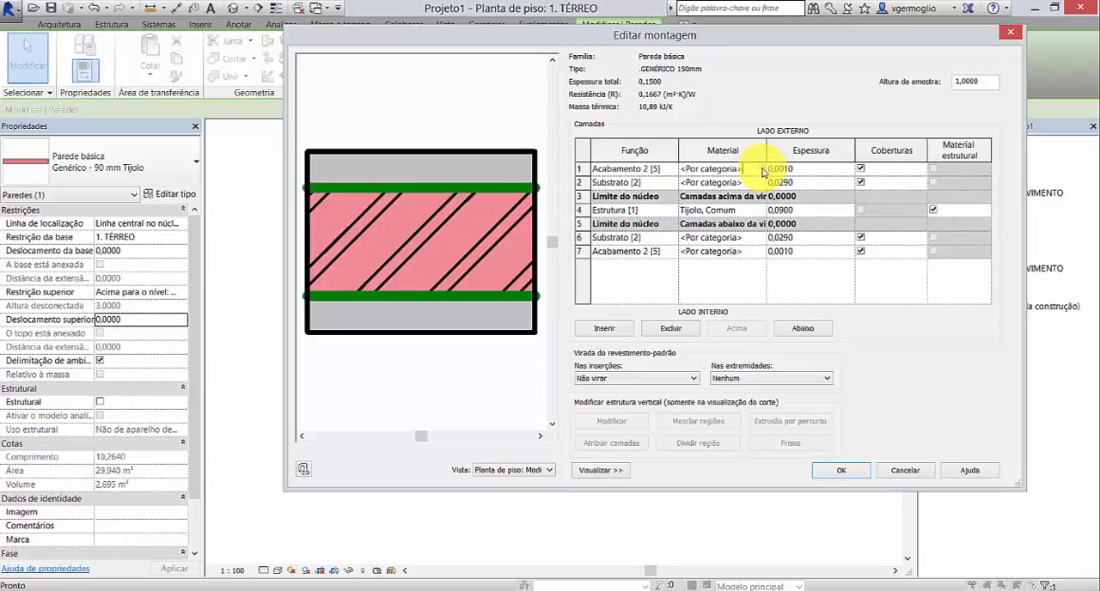
pyautogui.click(761, 171)
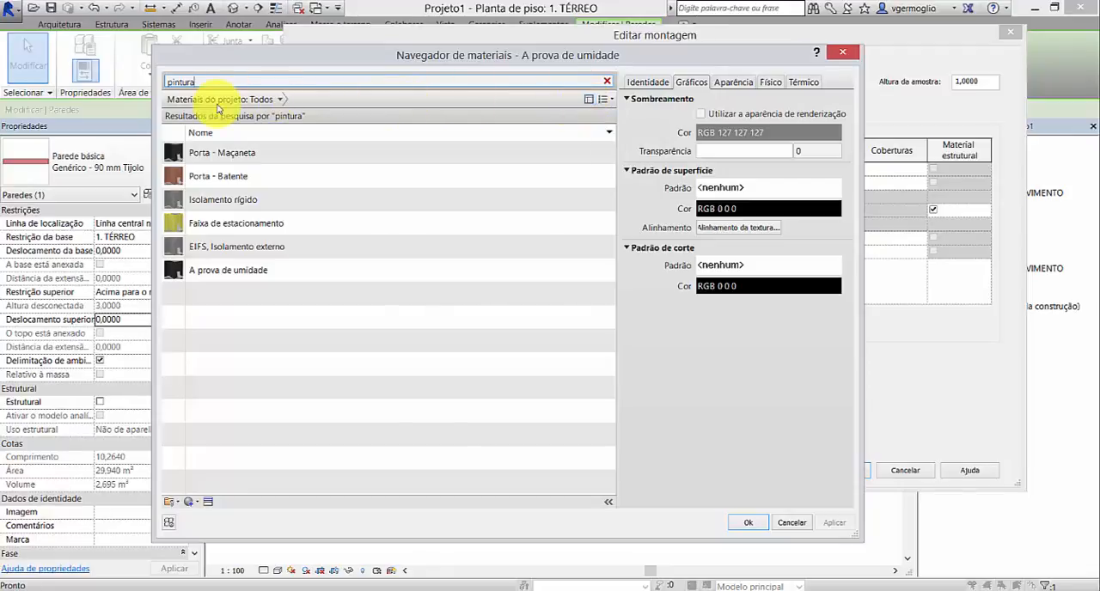
pyautogui.click(590, 98)
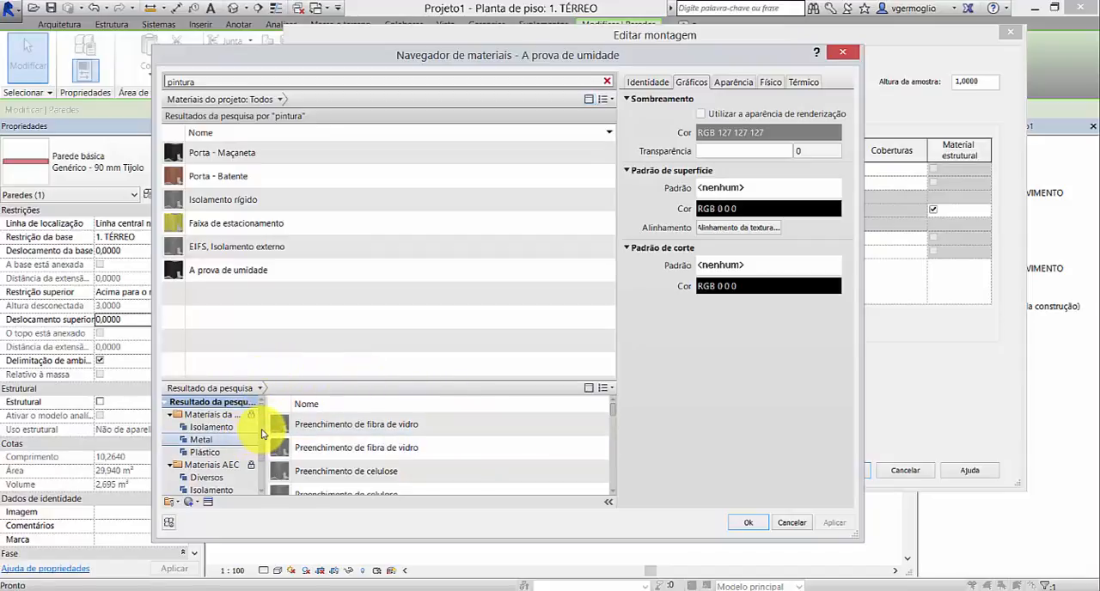
pyautogui.scroll(-3, 263, 440)
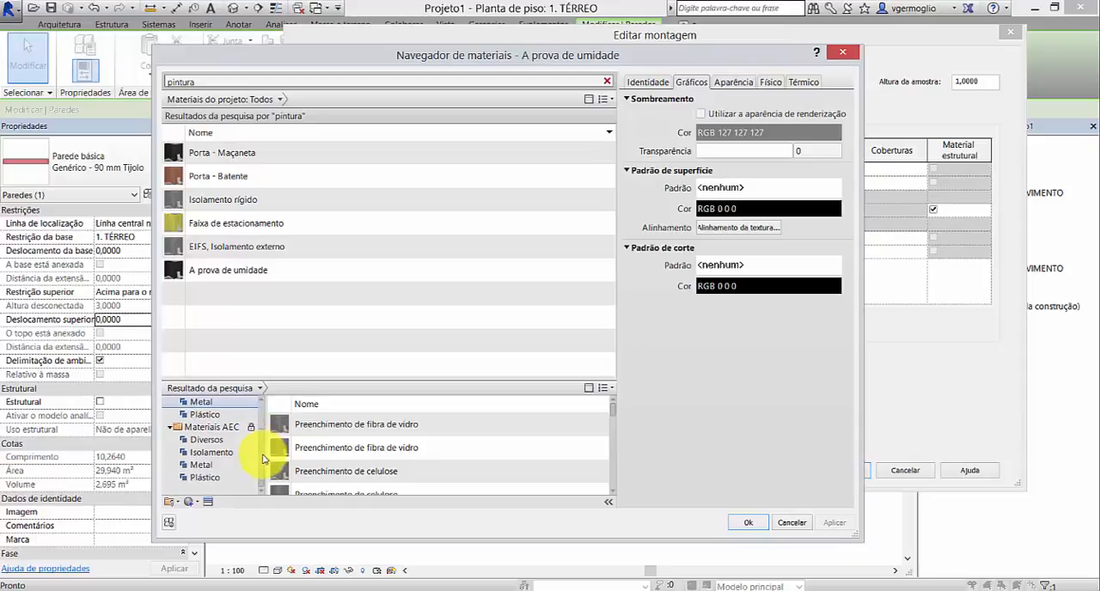
pyautogui.scroll(3, 236, 445)
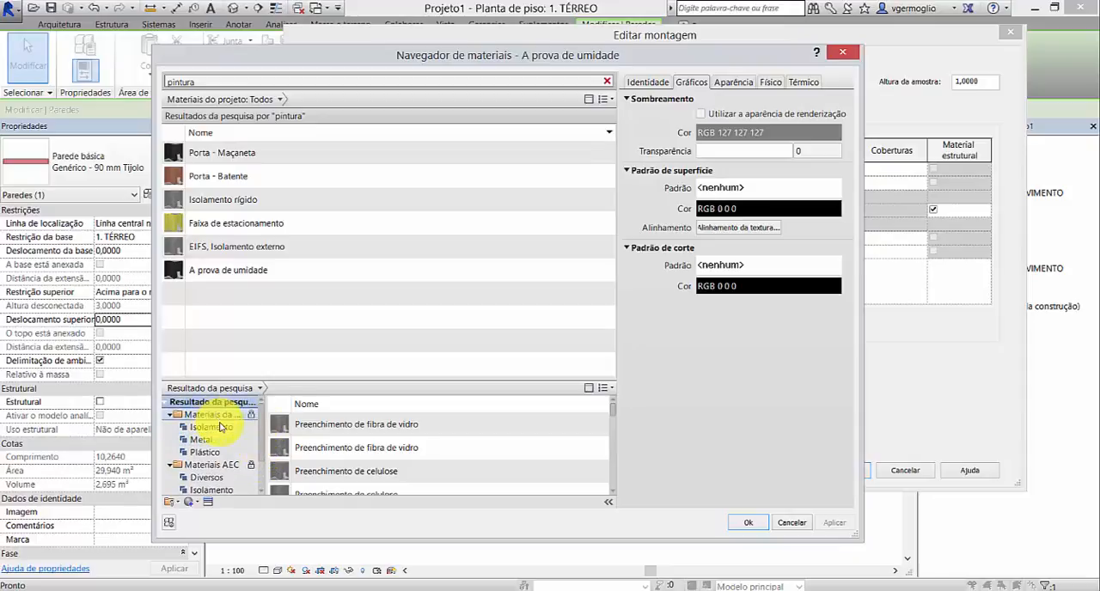
pyautogui.scroll(-3, 226, 438)
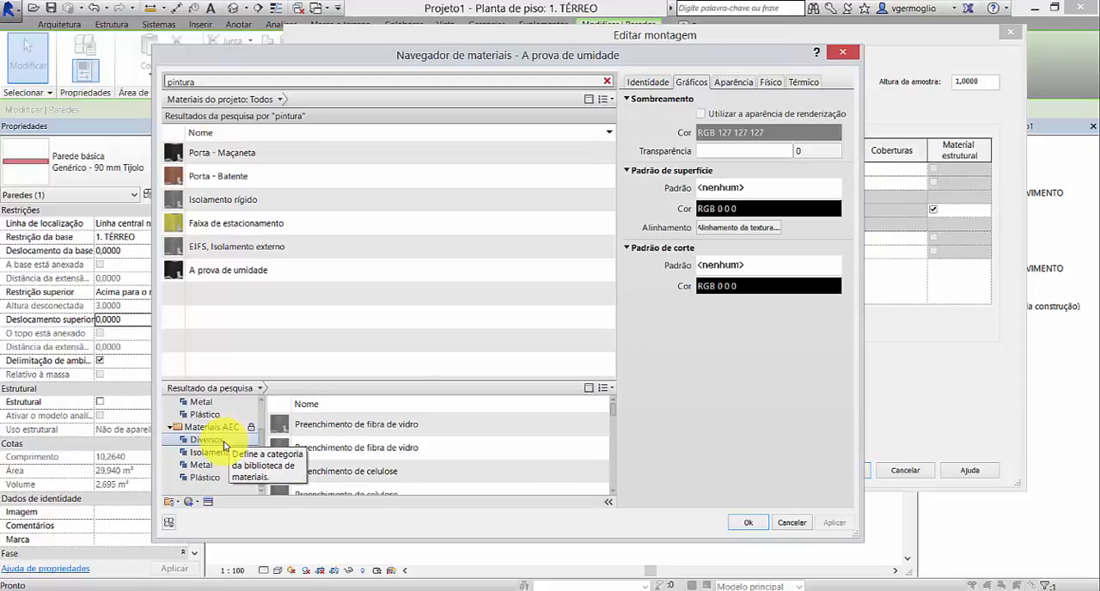
pyautogui.click(225, 441)
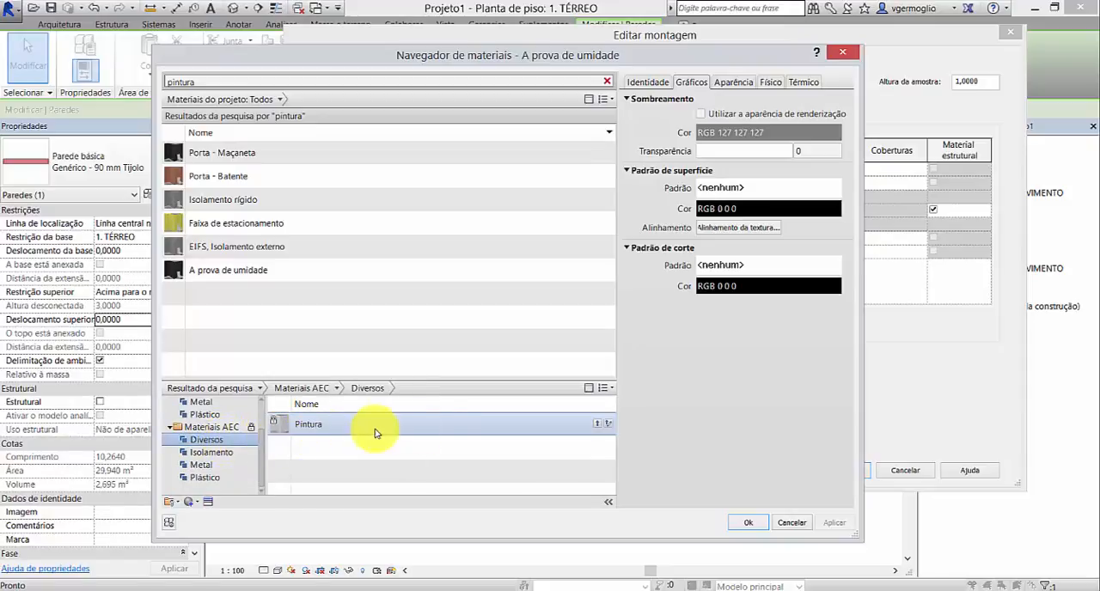
pyautogui.click(597, 424)
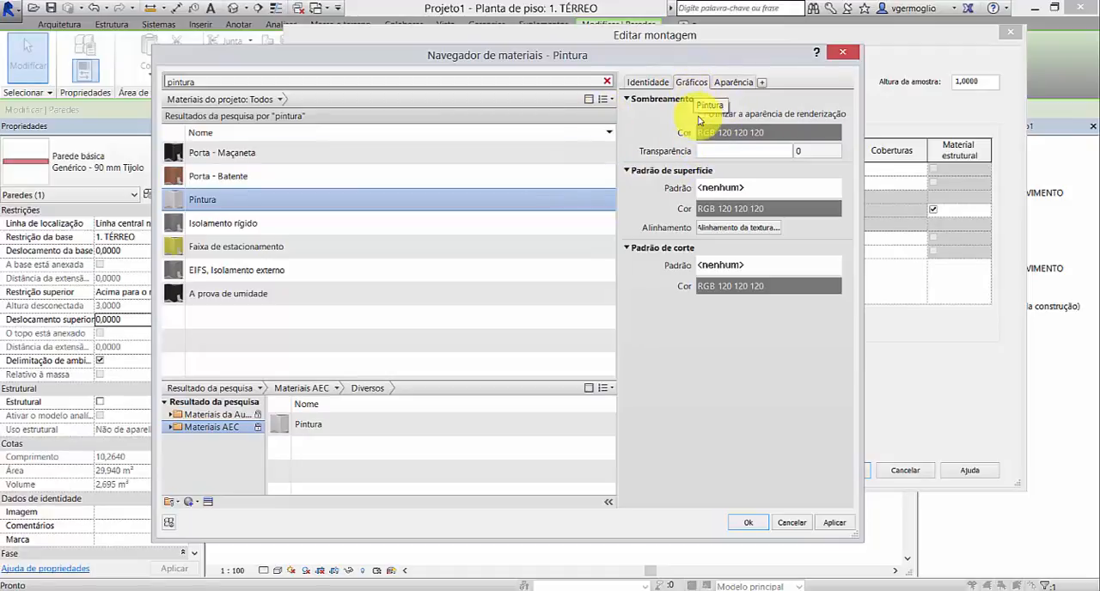
# Step: Set the Pintura material's shading colour to white, RGB 255 255 255, and assign it to the exterior Acabamento 2 layer
pyautogui.click(724, 135)
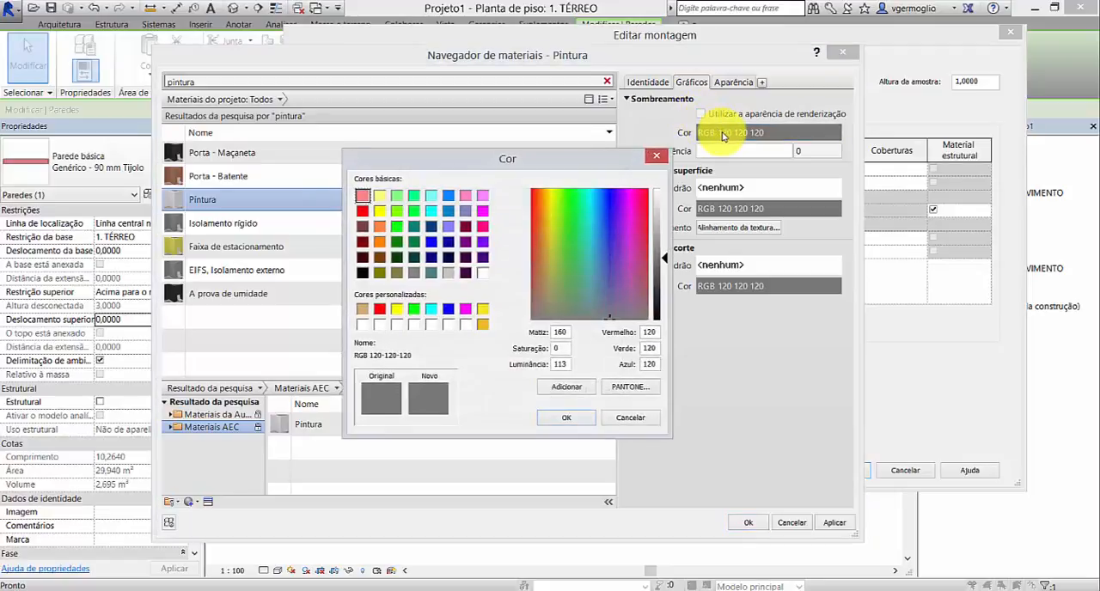
pyautogui.click(483, 274)
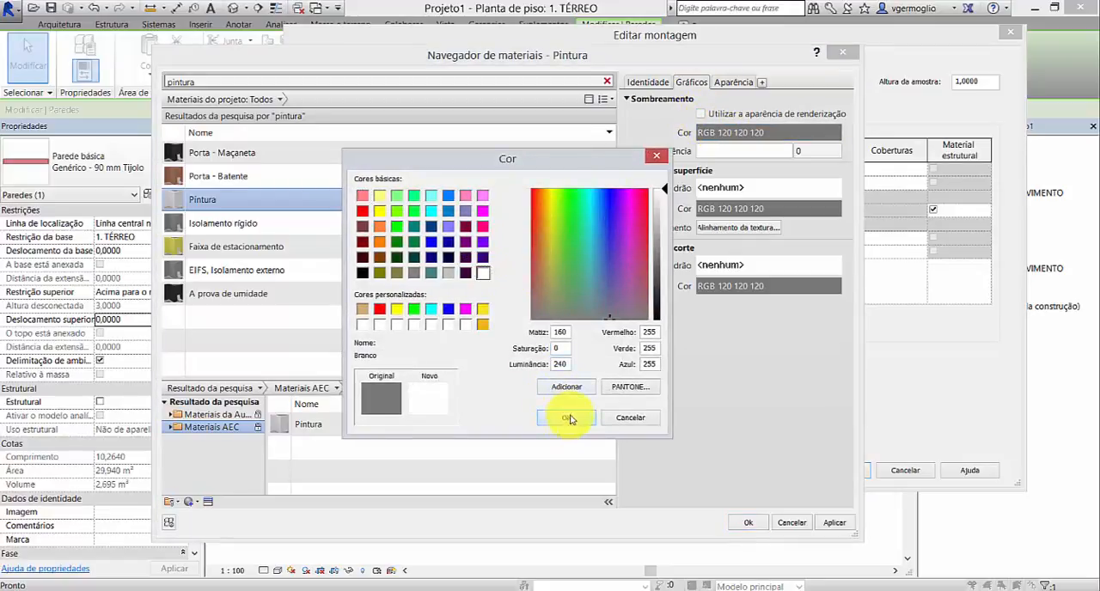
pyautogui.click(567, 418)
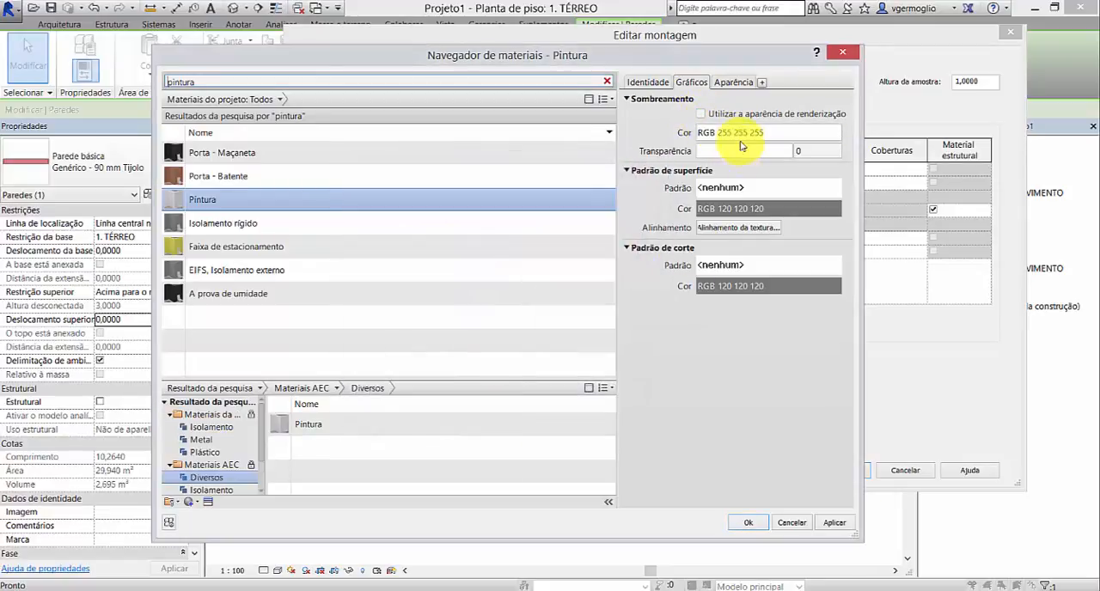
pyautogui.click(761, 523)
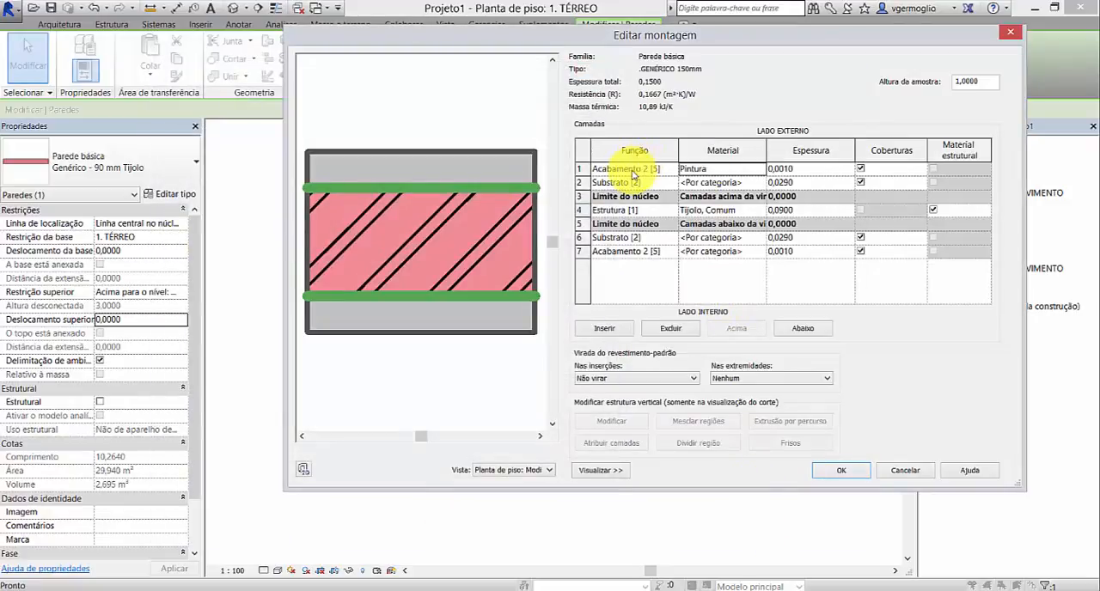
# Step: Assign the Pintura material to the interior Acabamento 2 layer in row 7
pyautogui.click(750, 255)
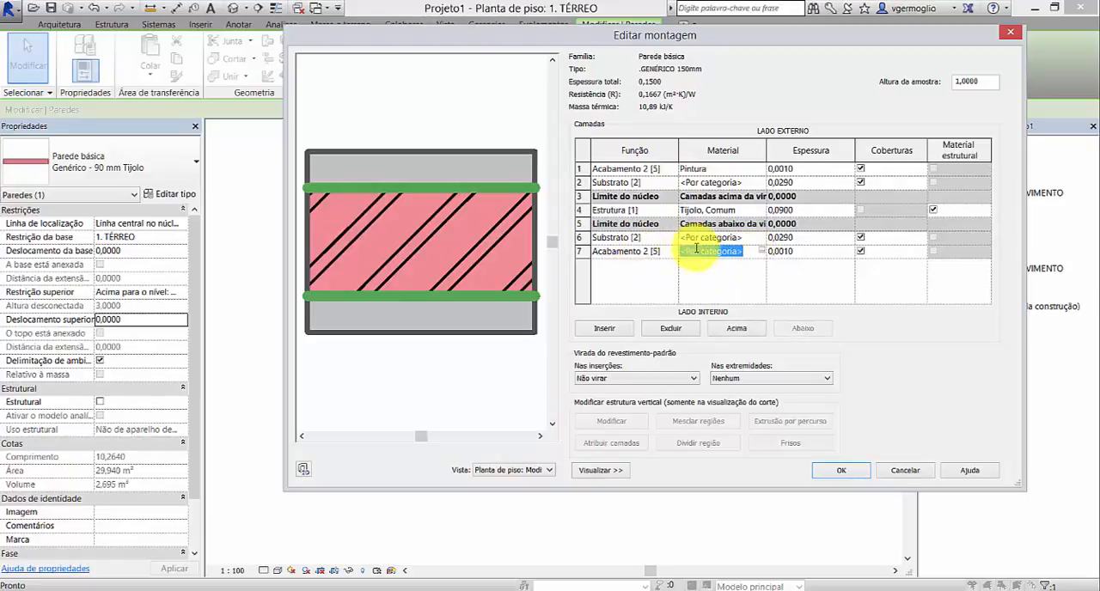
pyautogui.click(762, 251)
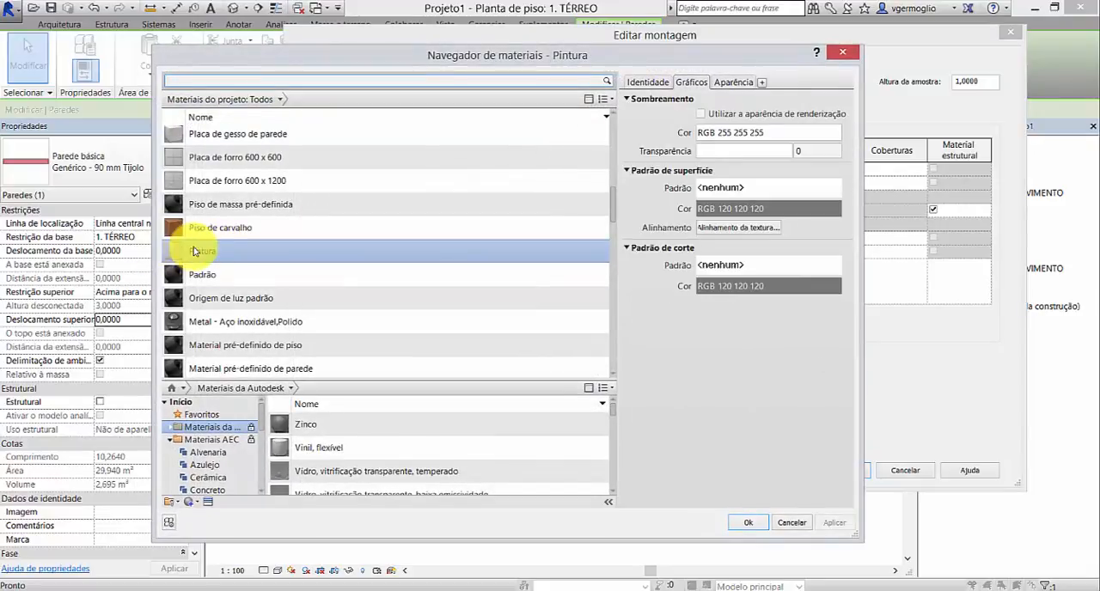
pyautogui.click(750, 523)
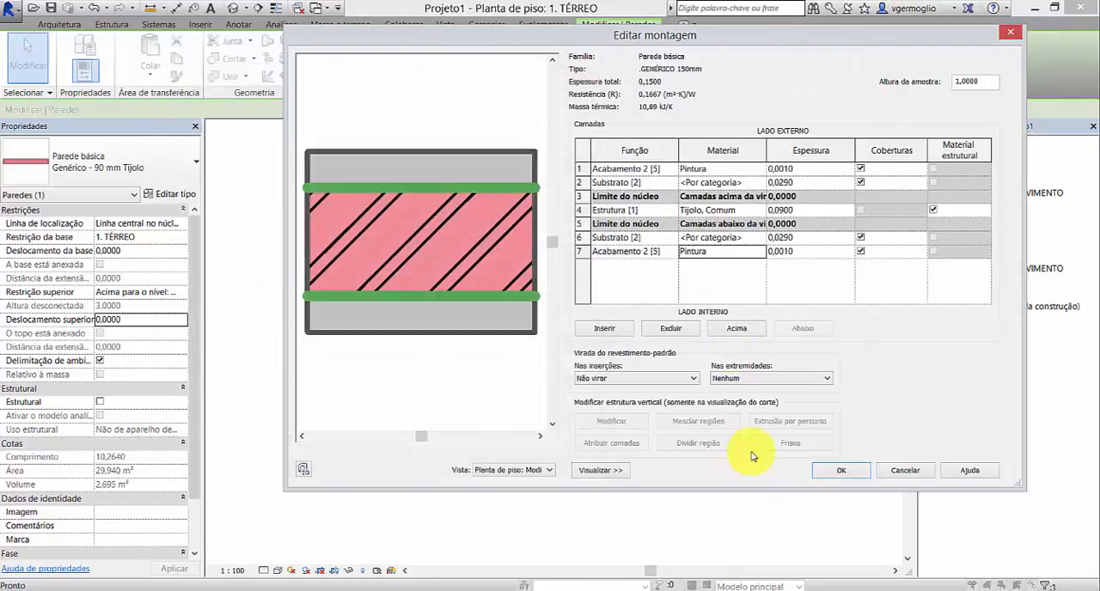
# Step: For the exterior Substrato layer's material, search for "massa" and select Massa padrão da parede interna
pyautogui.click(756, 184)
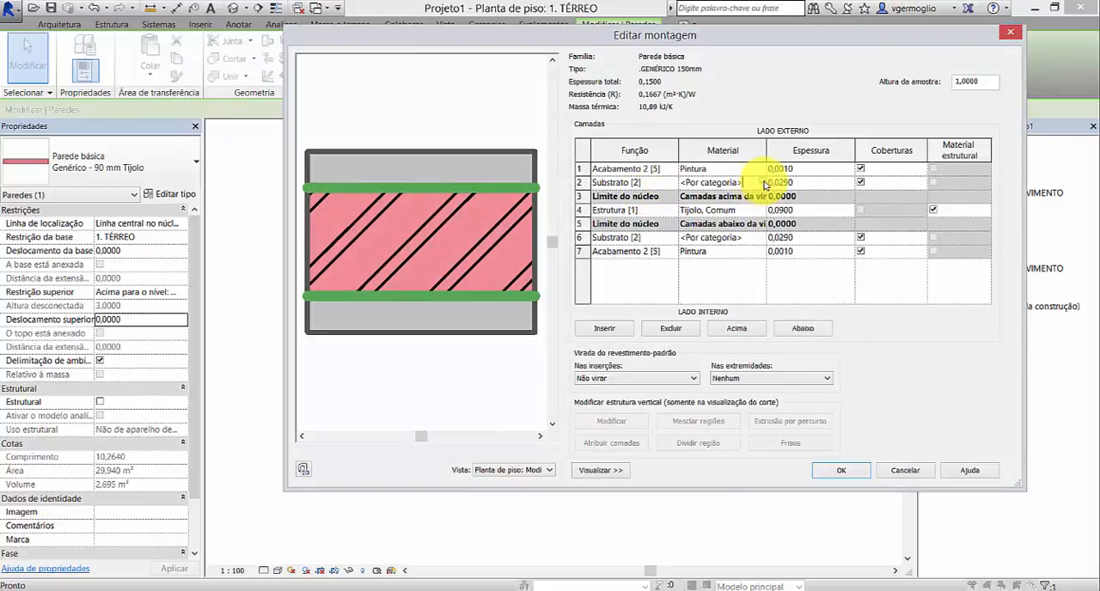
pyautogui.click(762, 183)
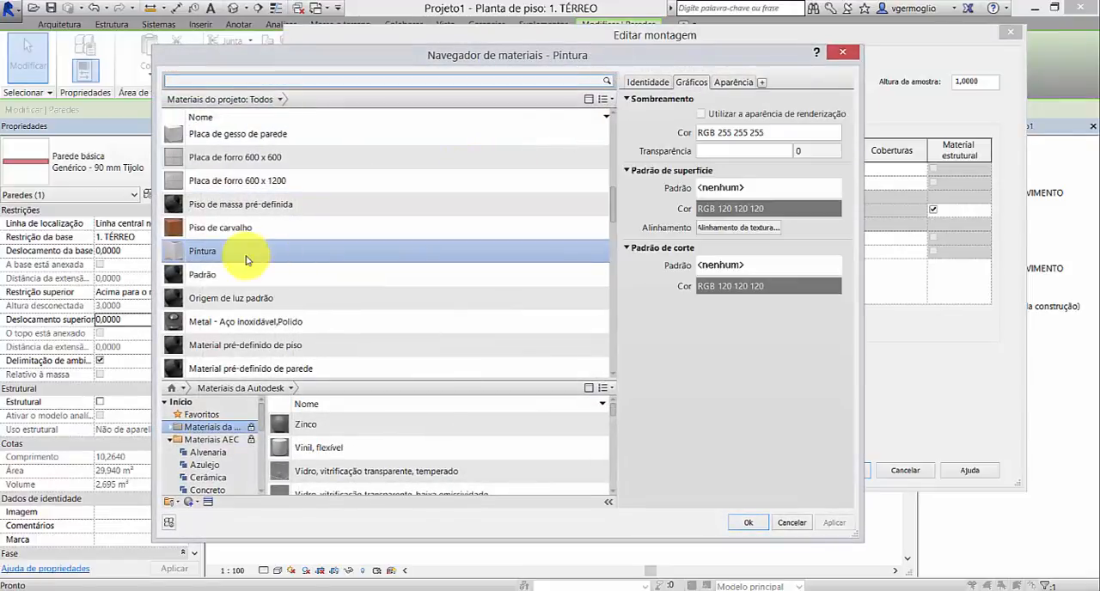
pyautogui.click(272, 77)
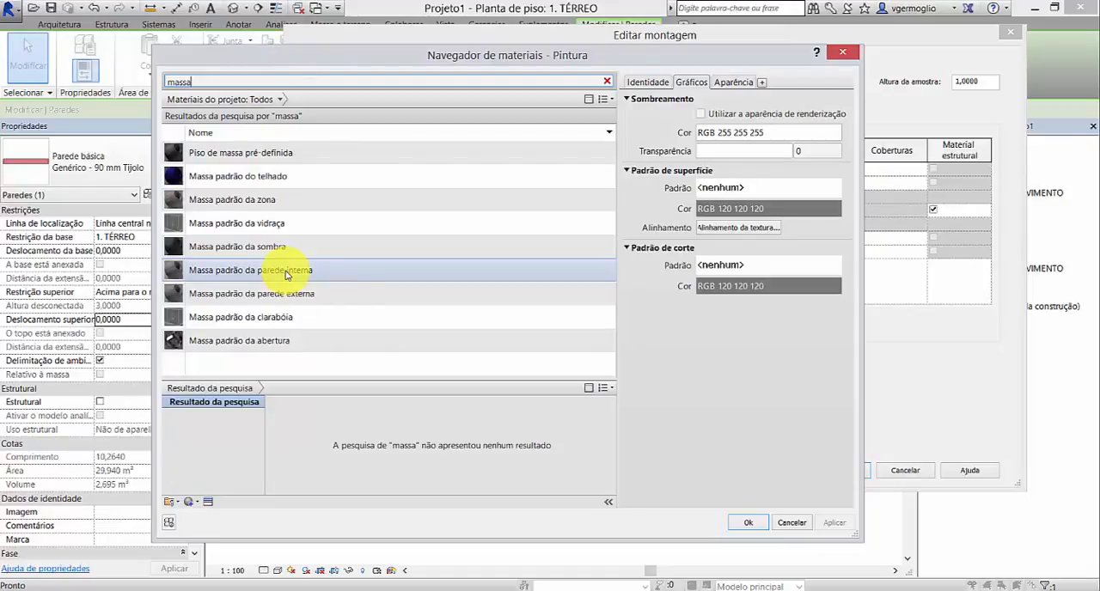
pyautogui.click(278, 276)
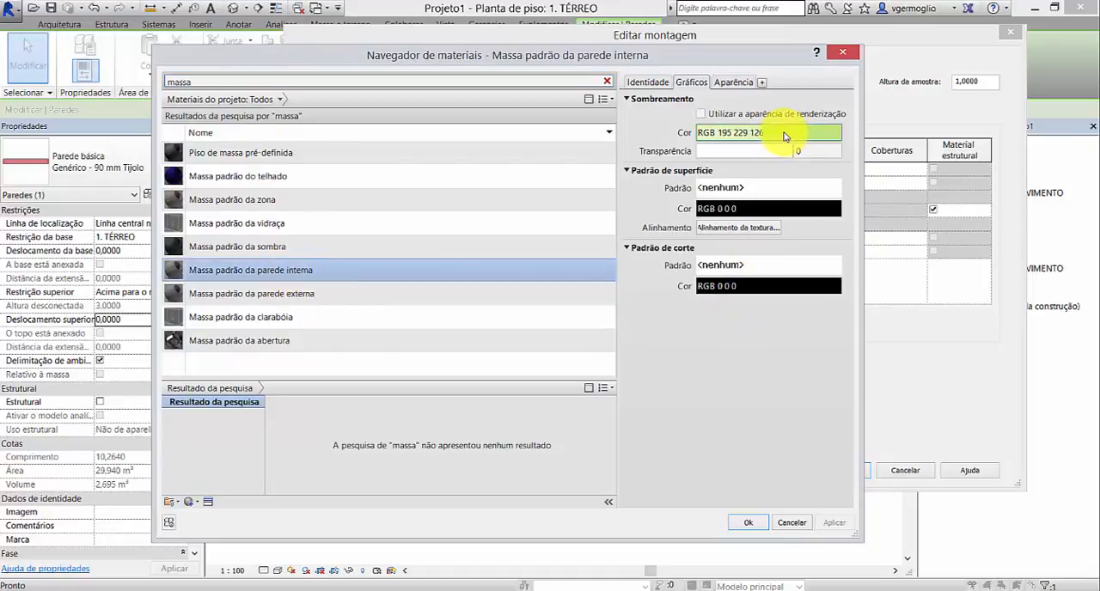
# Step: Set the shading colour of Massa padrão da parede interna to RGB 211 171 112 and assign it to the exterior Substrato layer
pyautogui.click(784, 135)
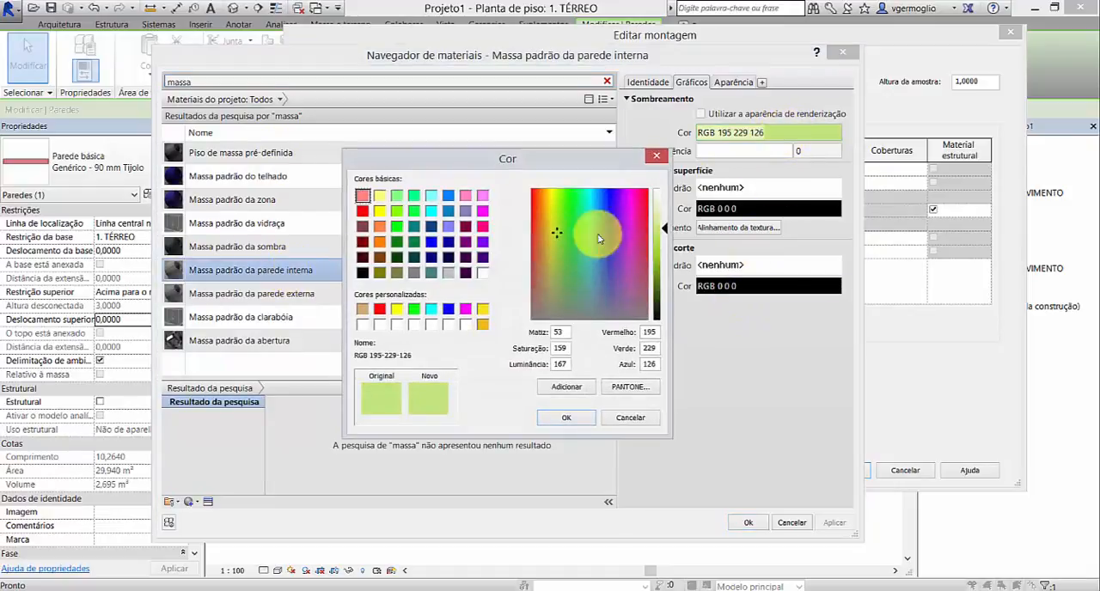
pyautogui.click(362, 310)
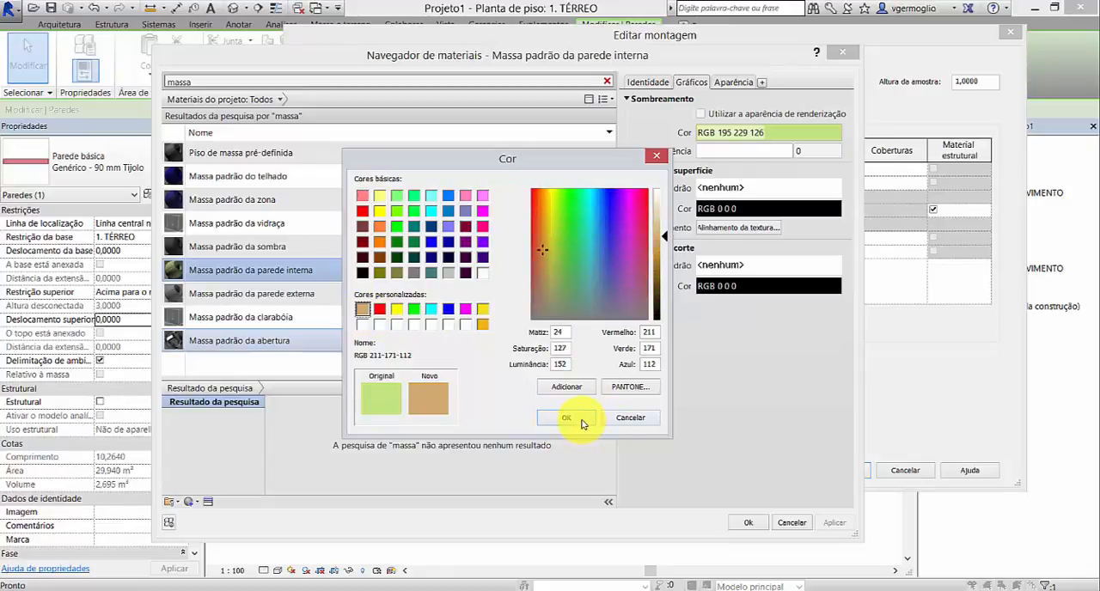
pyautogui.click(582, 421)
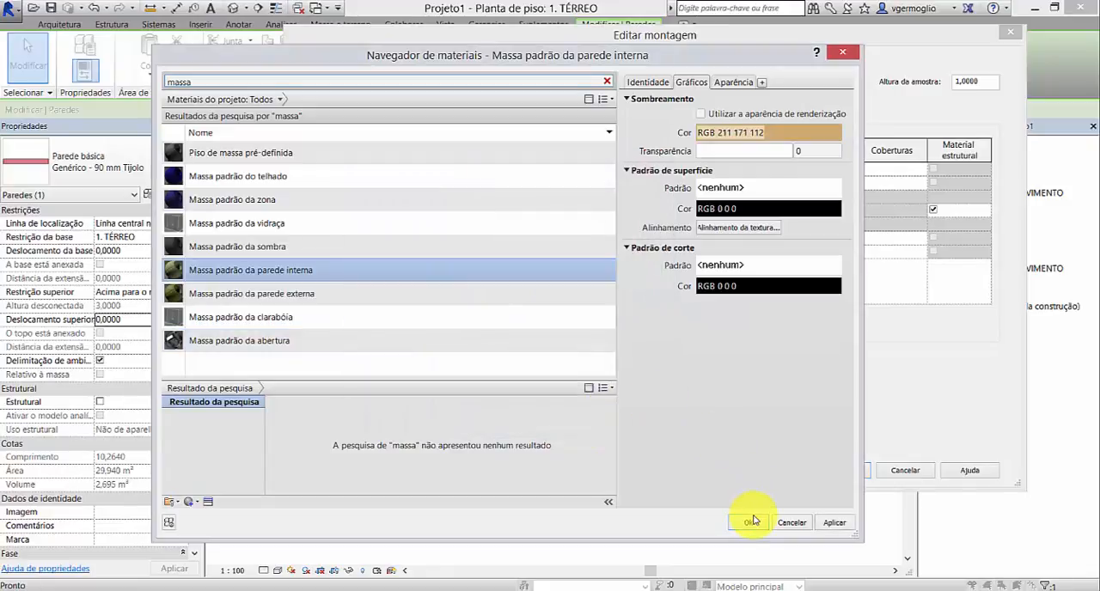
pyautogui.click(748, 523)
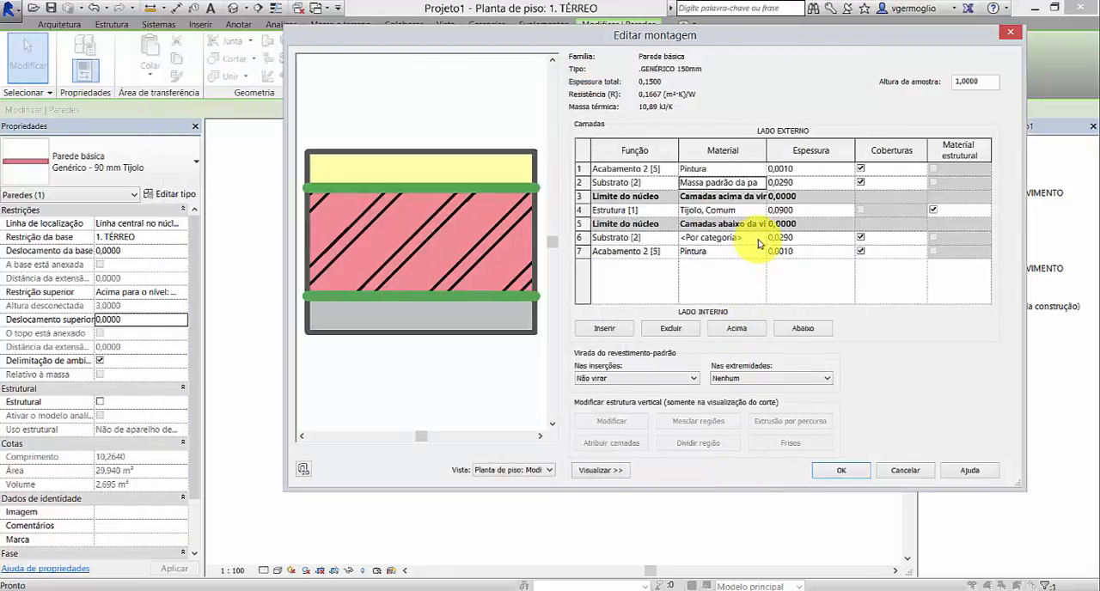
# Step: Assign Massa padrão da parede interna to the interior Substrato layer in row 6
pyautogui.click(761, 240)
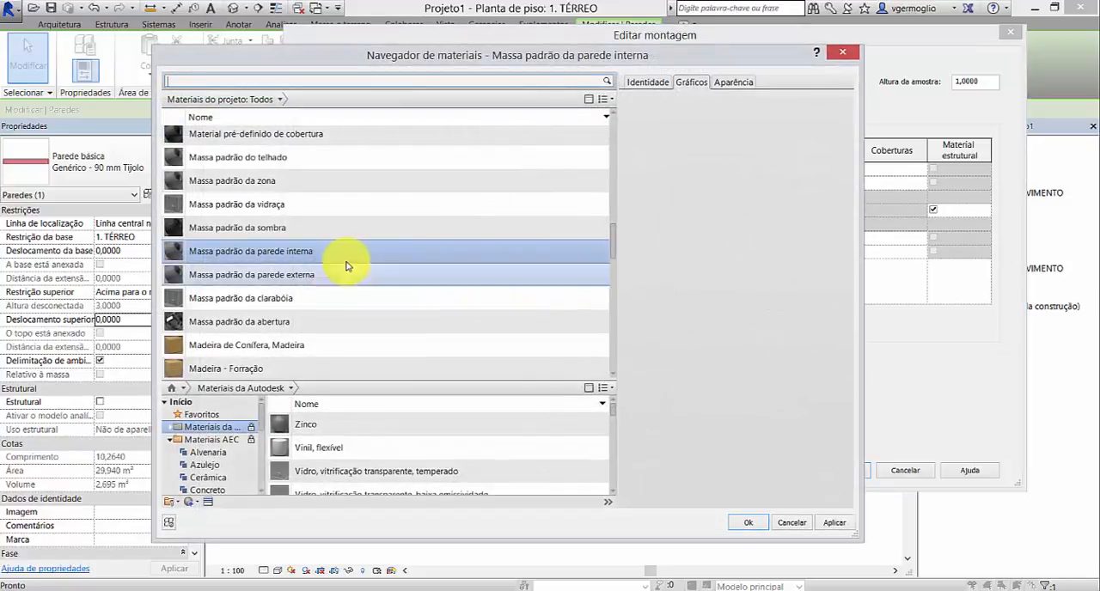
pyautogui.click(747, 522)
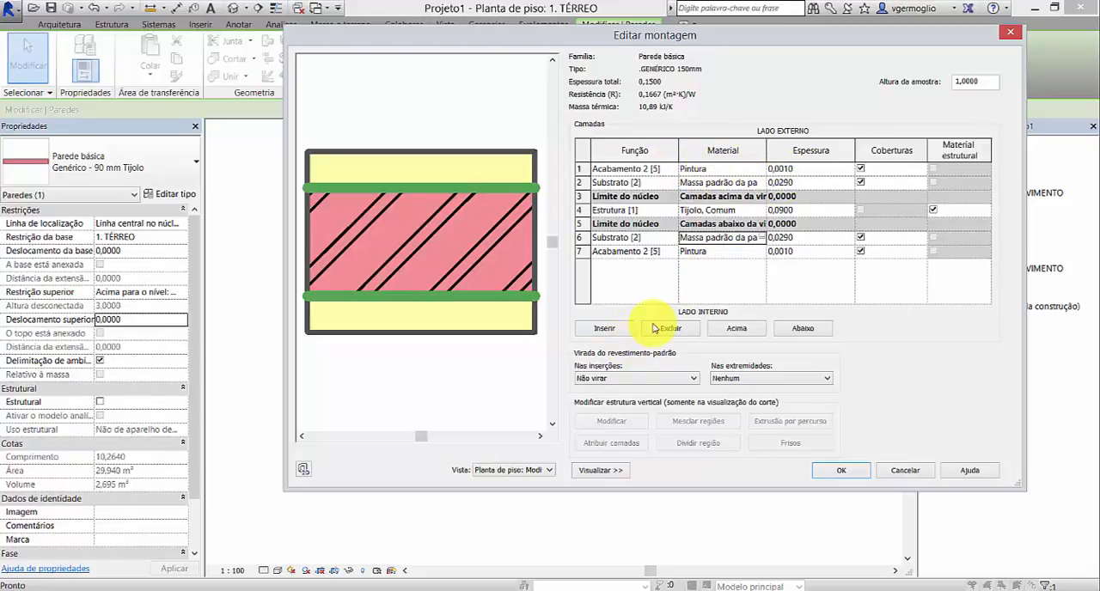
pyautogui.click(588, 238)
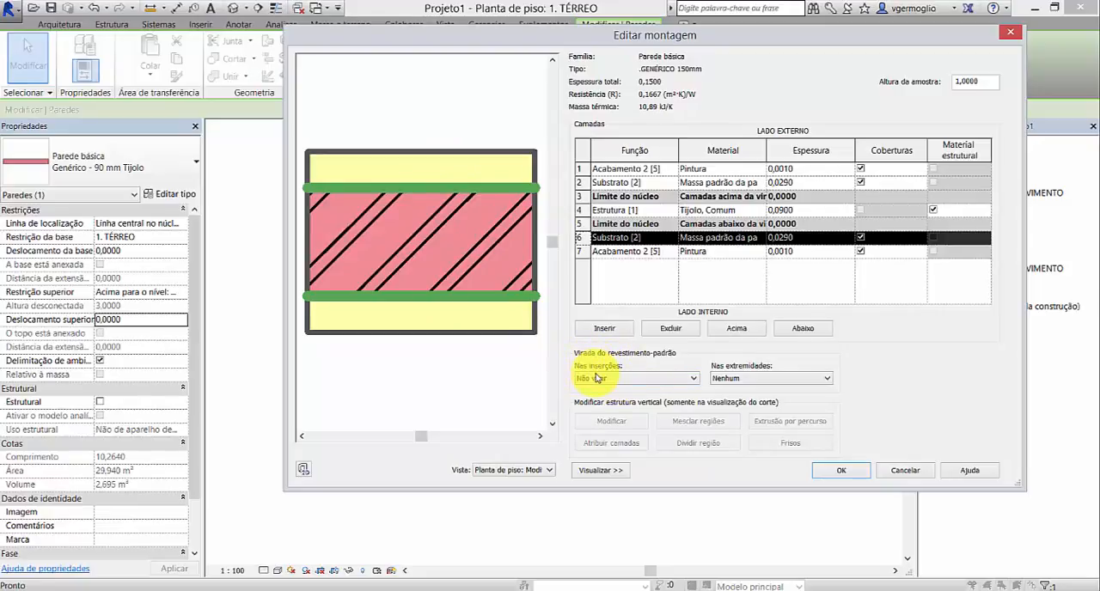
# Step: Try the Exterior and Interior options for the default layer wrapping at inserts
pyautogui.click(694, 379)
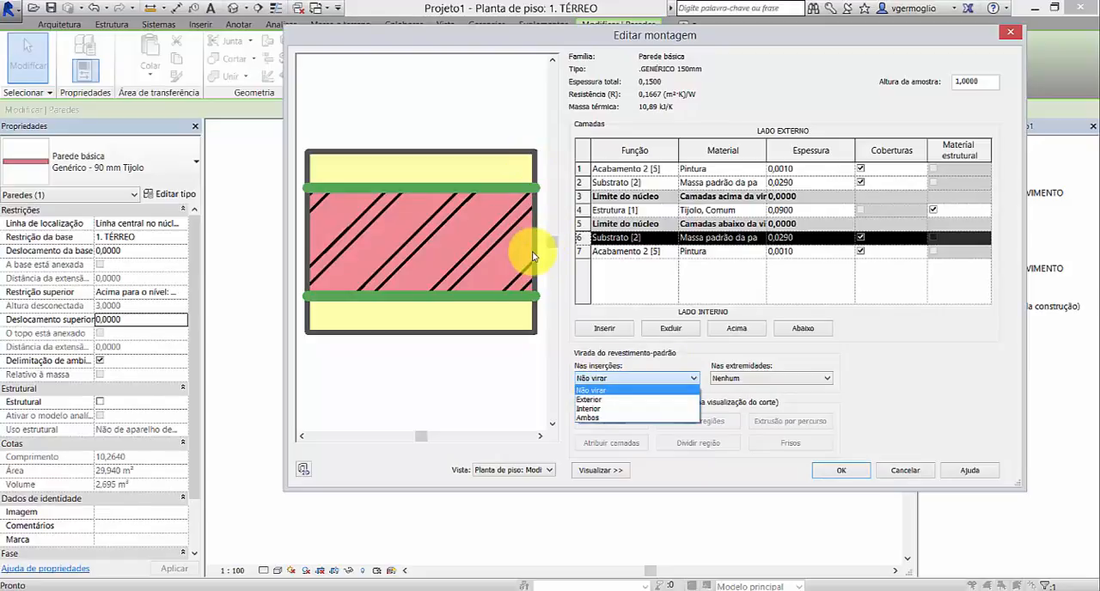
pyautogui.click(607, 400)
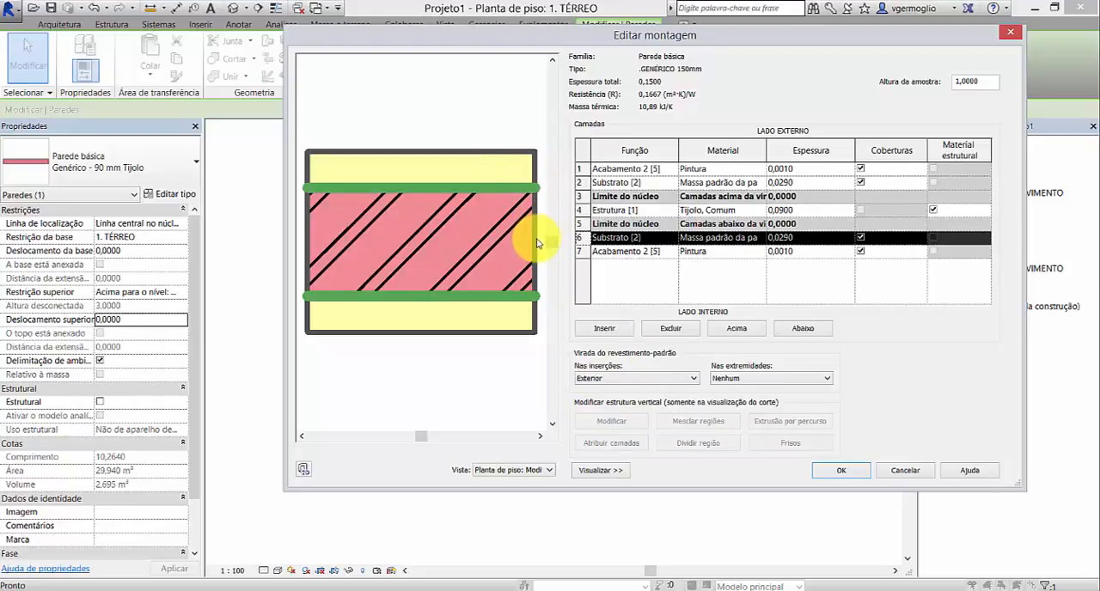
pyautogui.click(683, 381)
pyautogui.click(593, 407)
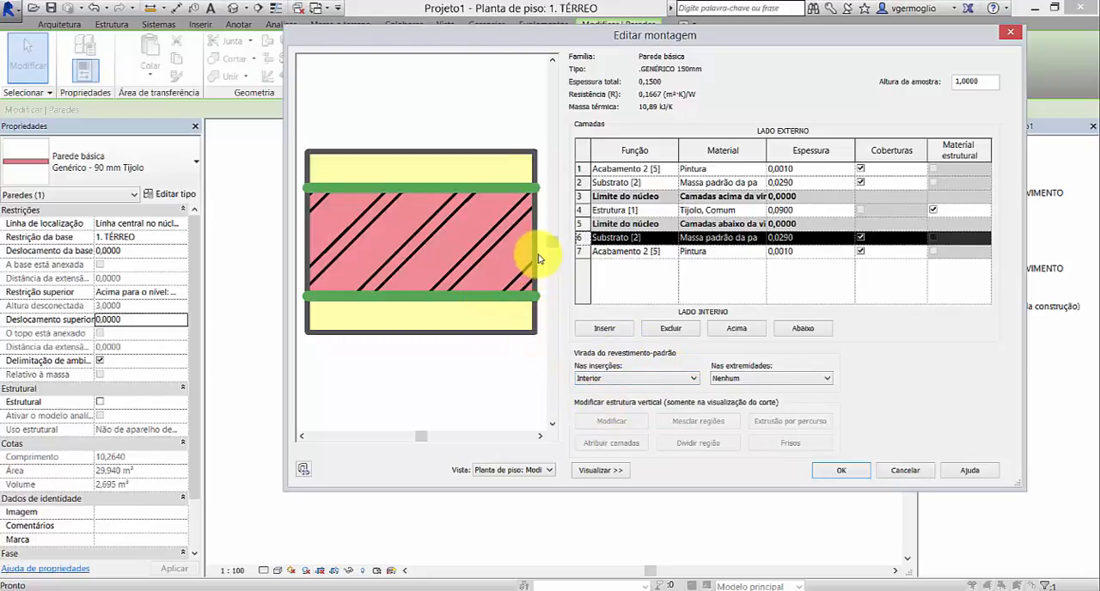
# Step: Set the default layer wrapping to Ambos at inserts and Exterior at ends
pyautogui.click(674, 379)
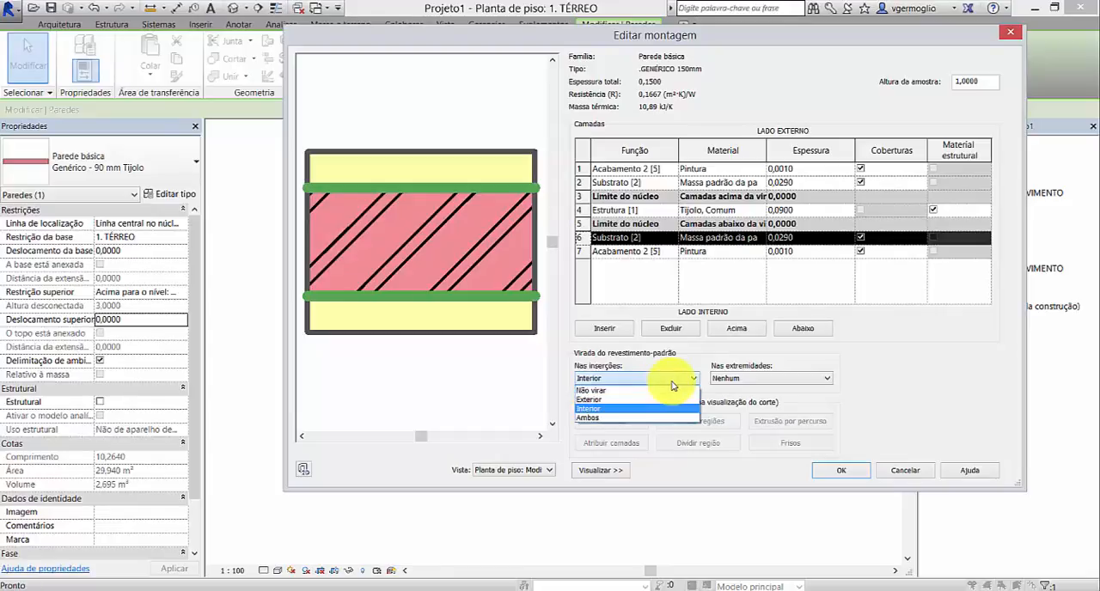
pyautogui.click(610, 418)
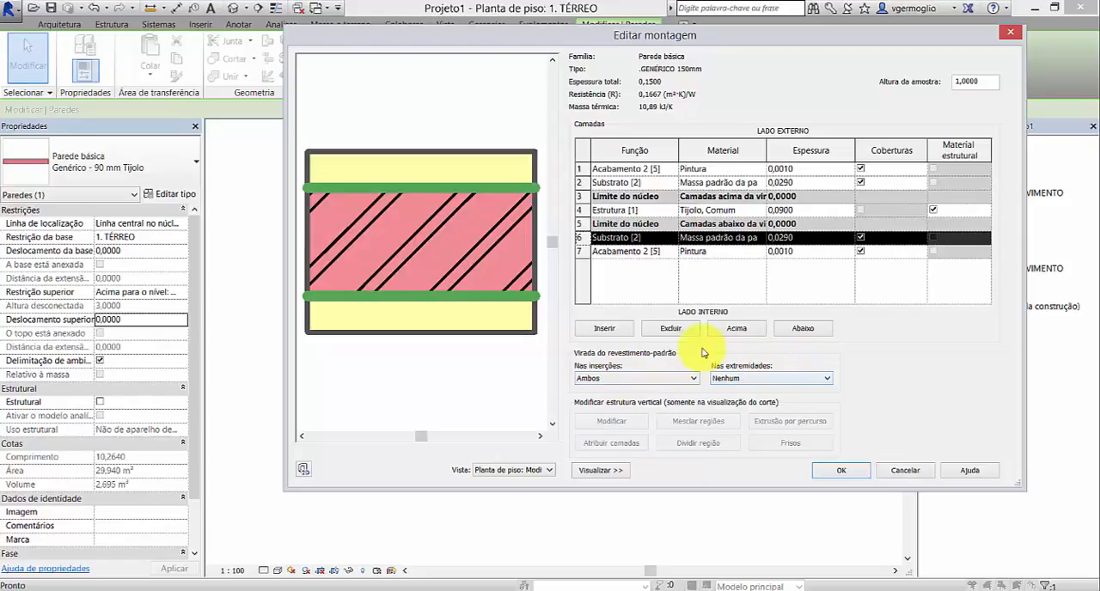
pyautogui.click(828, 381)
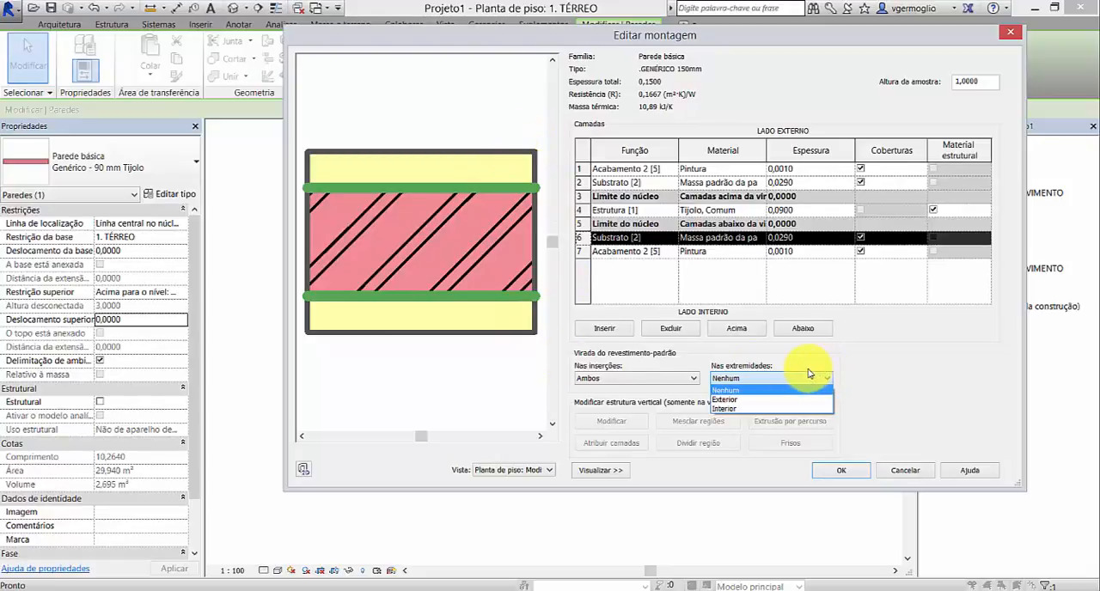
pyautogui.click(743, 400)
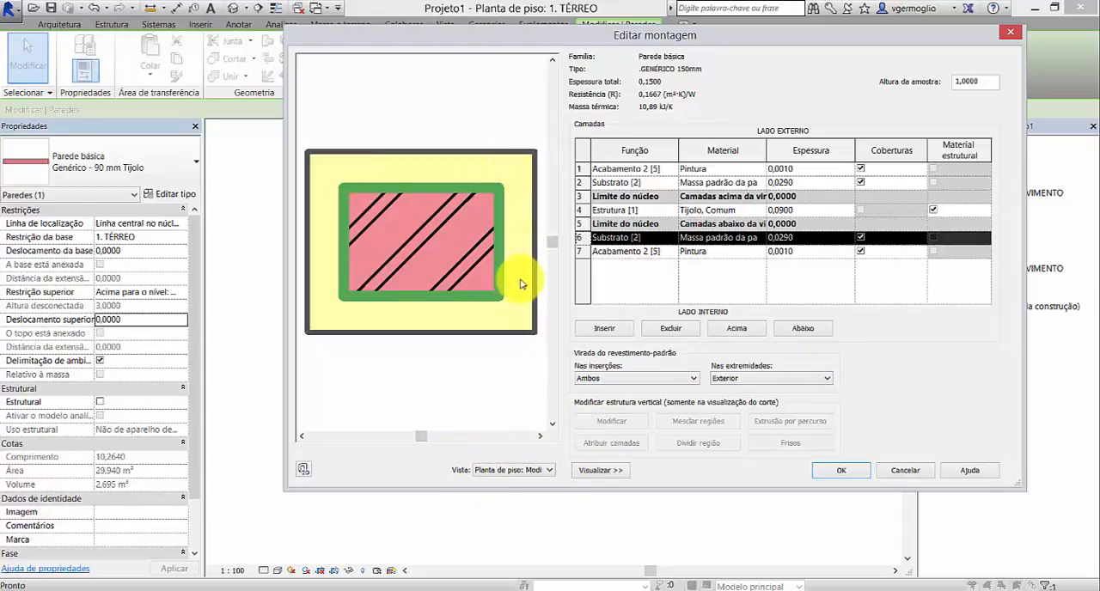
# Step: Change the exterior Substrato layer's material in row 2 to Massa padrão da parede externa
pyautogui.click(735, 184)
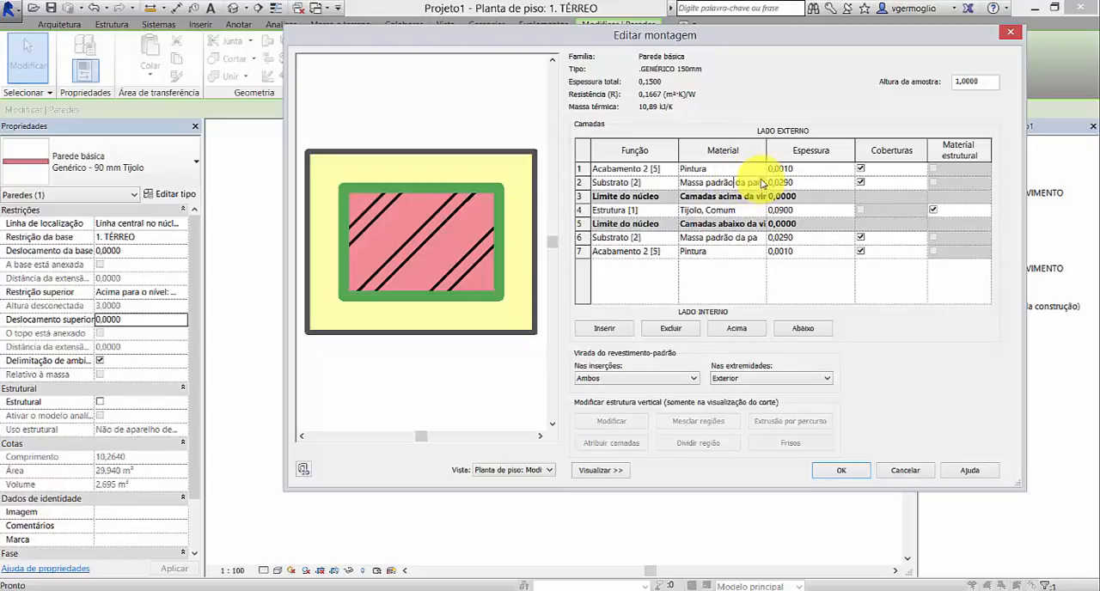
pyautogui.click(756, 183)
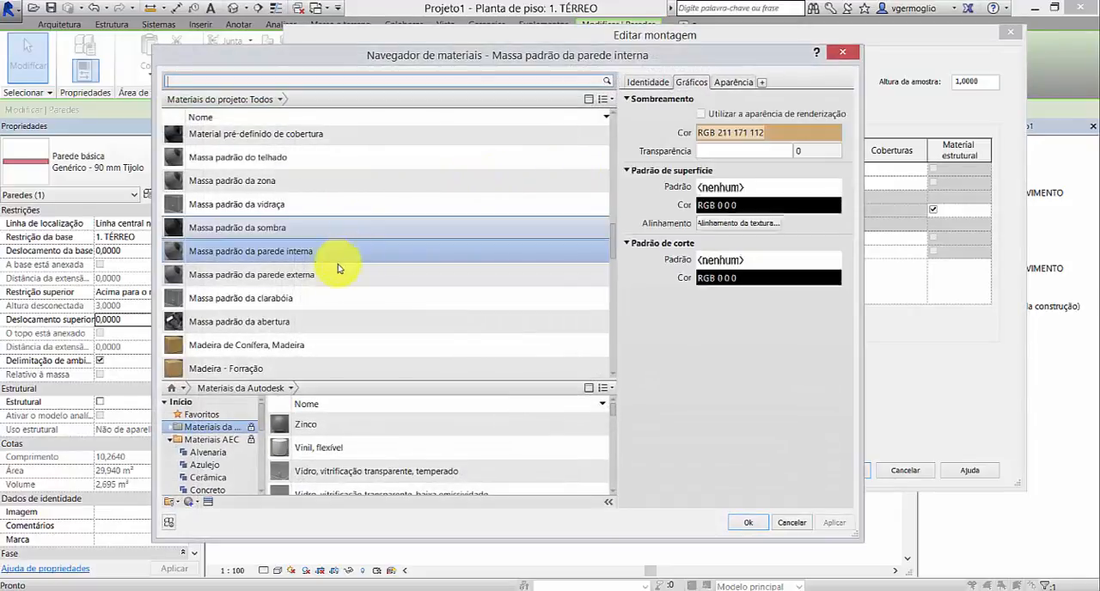
pyautogui.click(326, 276)
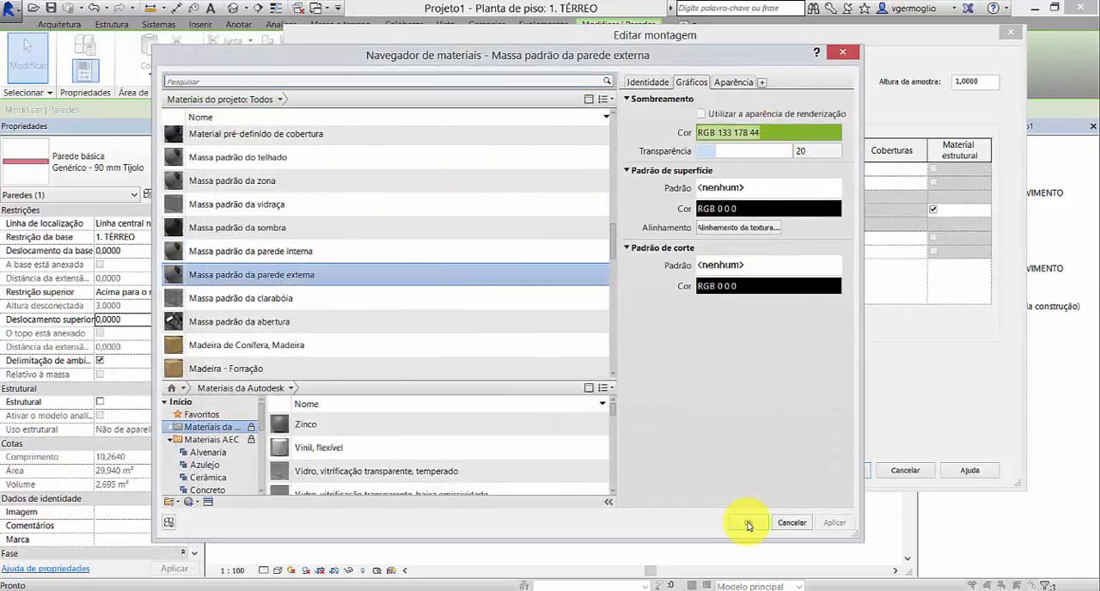
pyautogui.click(748, 523)
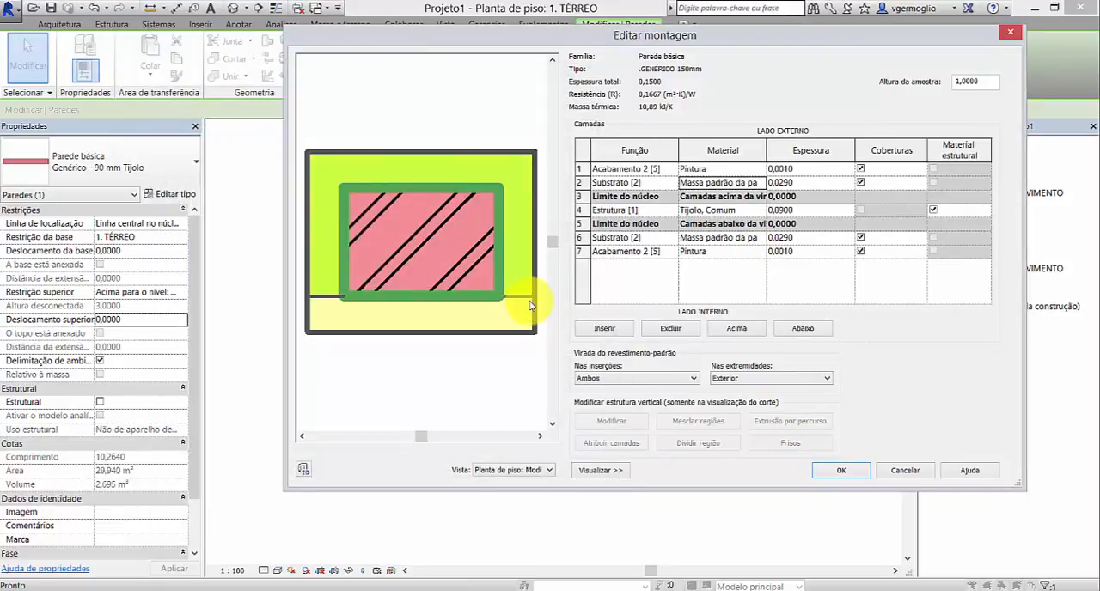
# Step: Compare the wrapping at ends by switching it to Interior and back to Exterior
pyautogui.click(804, 379)
pyautogui.click(738, 409)
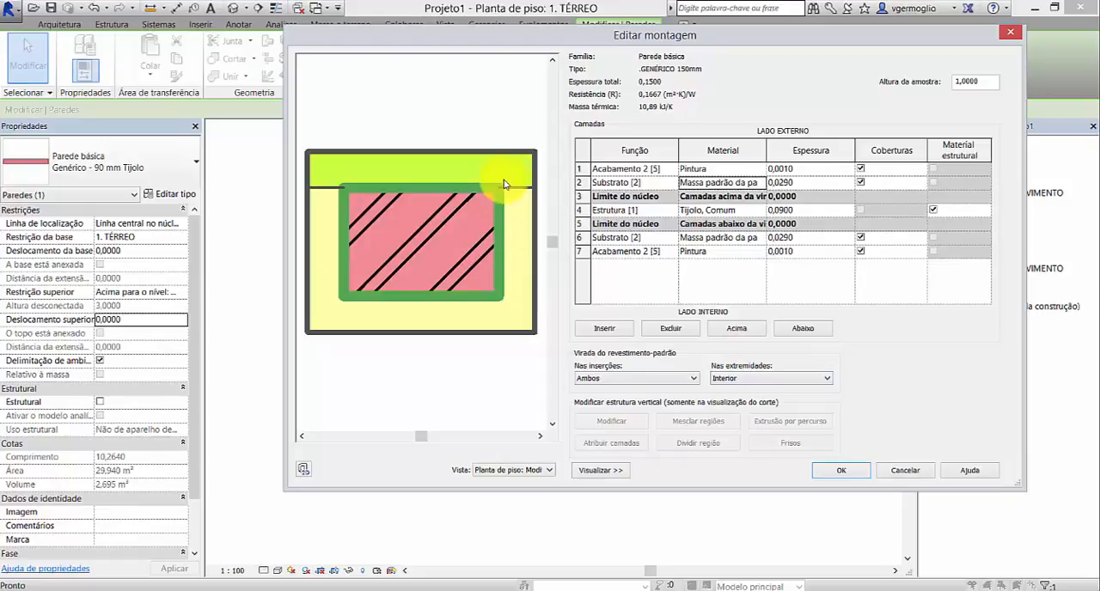
pyautogui.click(801, 379)
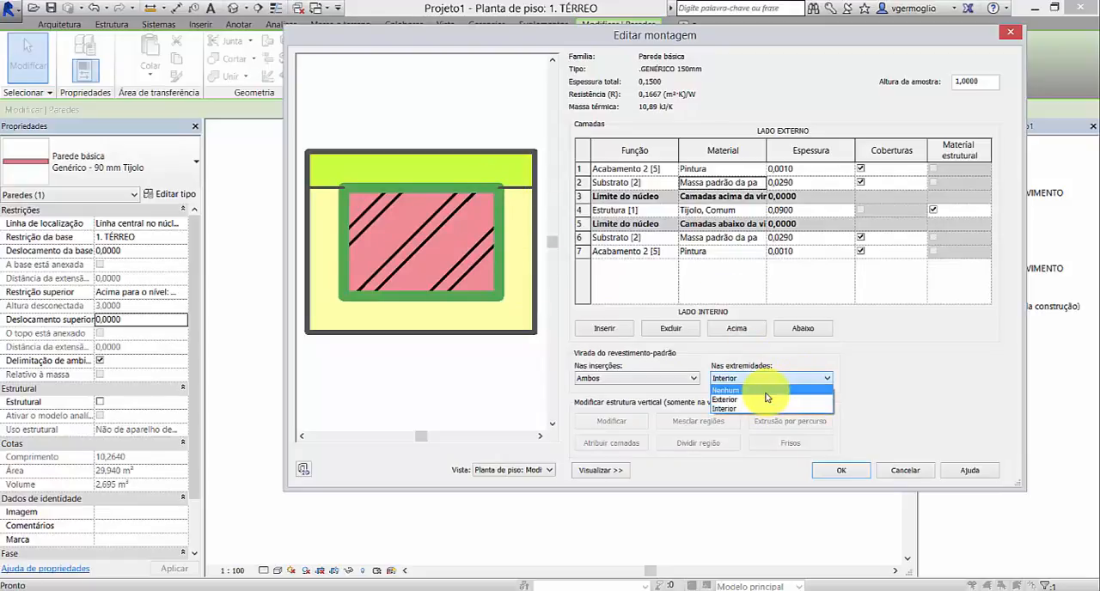
pyautogui.click(752, 400)
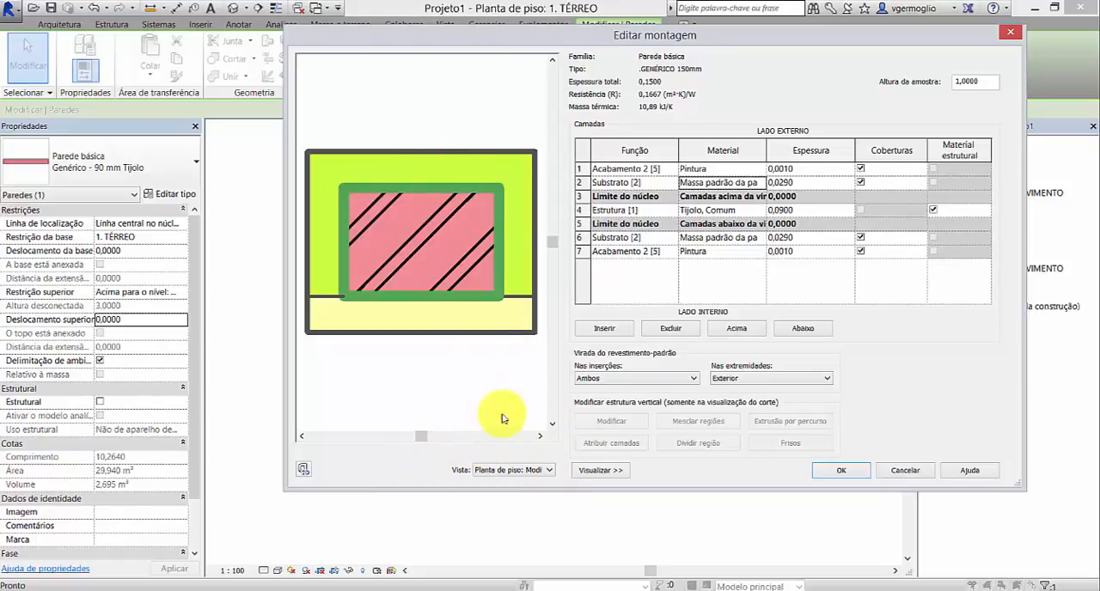
# Step: Switch the wall preview to the section view (Corte) and set the sample height to 2,0000
pyautogui.click(550, 471)
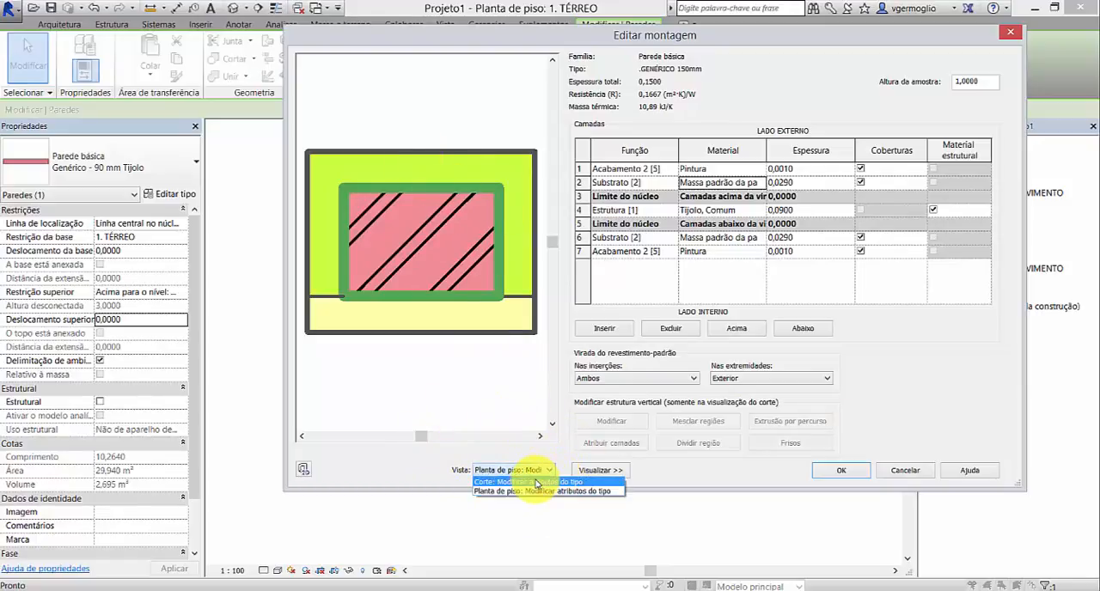
pyautogui.click(534, 482)
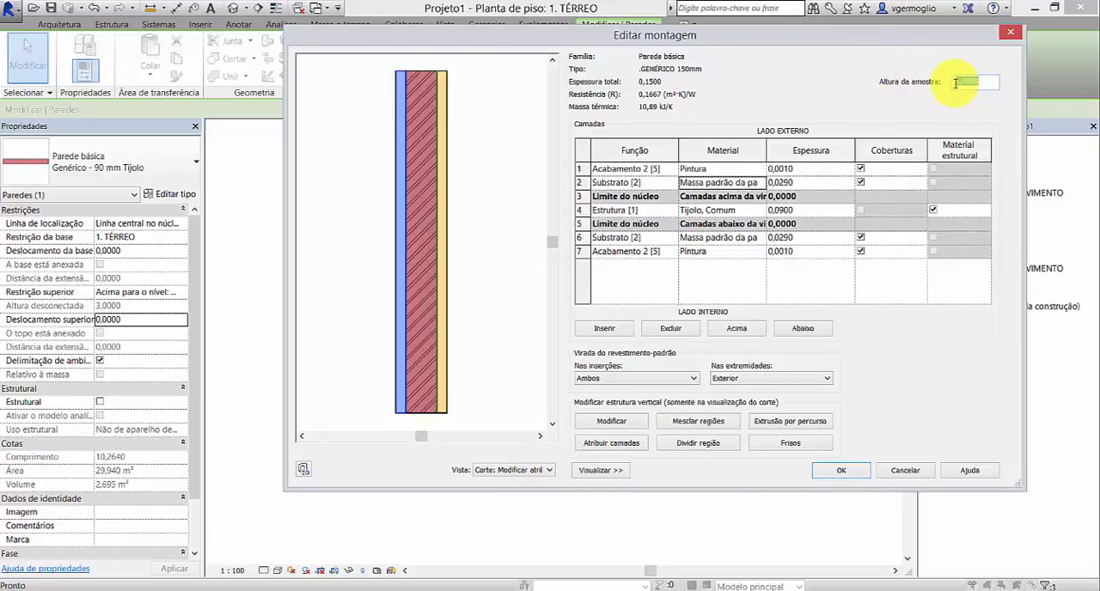
pyautogui.click(835, 270)
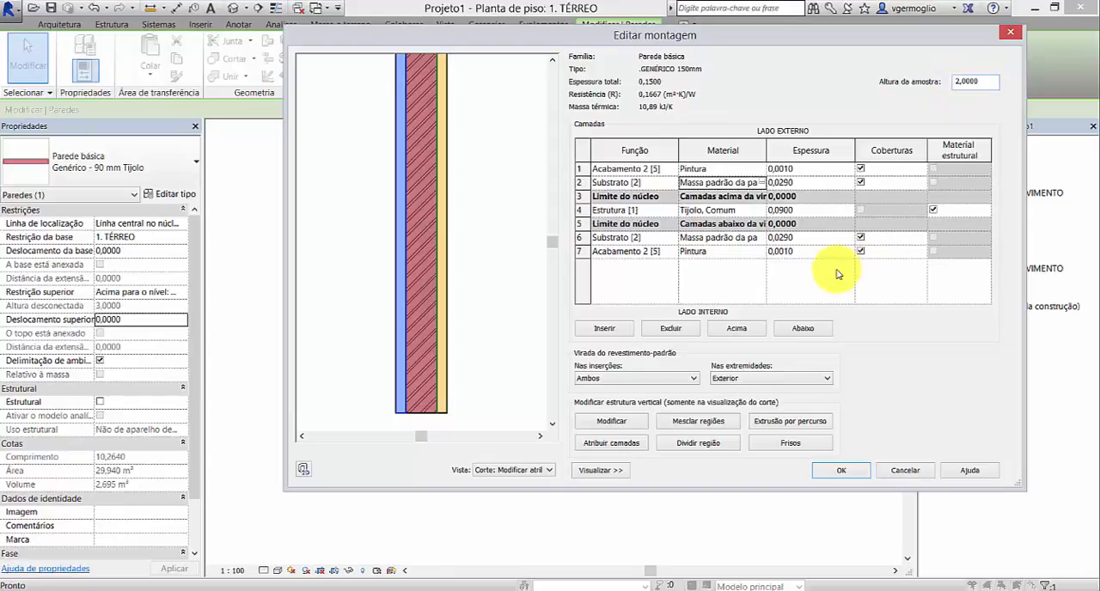
# Step: Set the sample height of the wall section preview to 1,0000
pyautogui.moveTo(554, 247); pyautogui.dragTo(551, 178)
pyautogui.moveTo(551, 229); pyautogui.dragTo(552, 233)
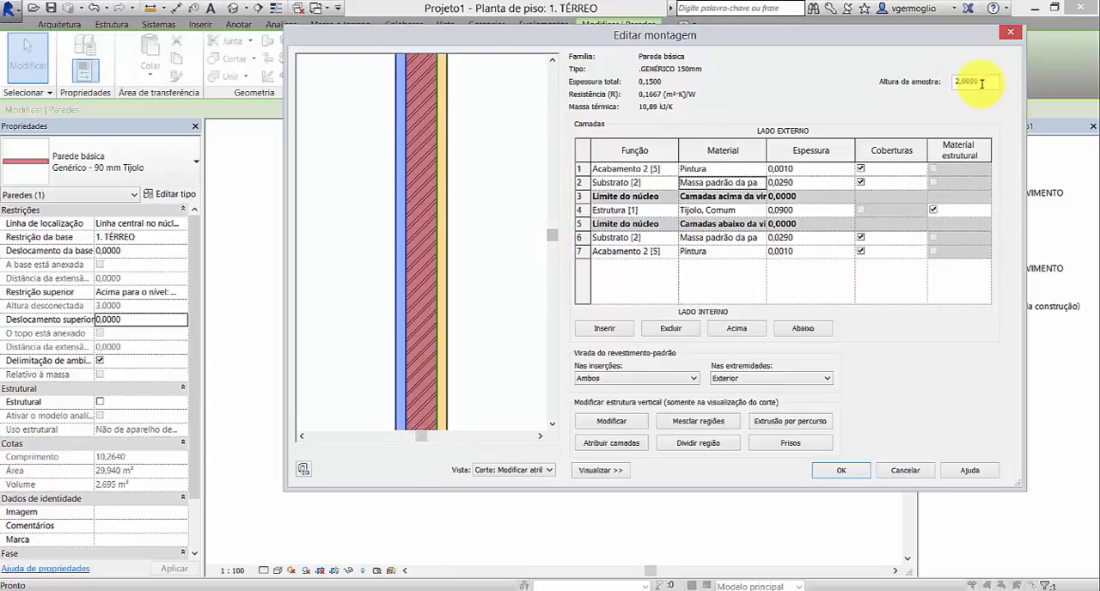
pyautogui.moveTo(983, 82); pyautogui.dragTo(923, 85)
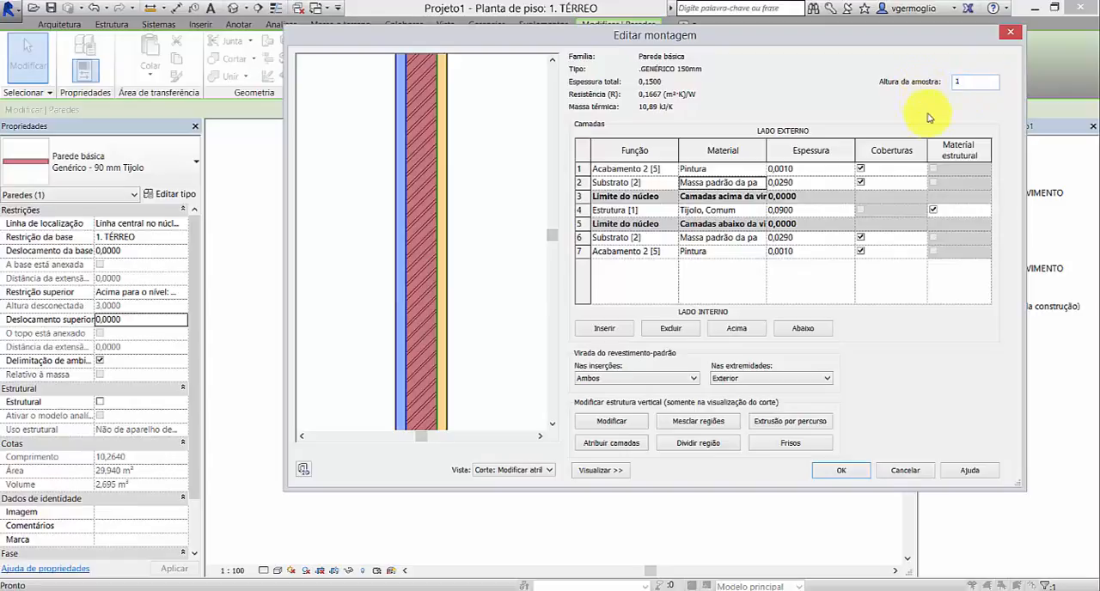
pyautogui.write('1')
pyautogui.click(810, 250)
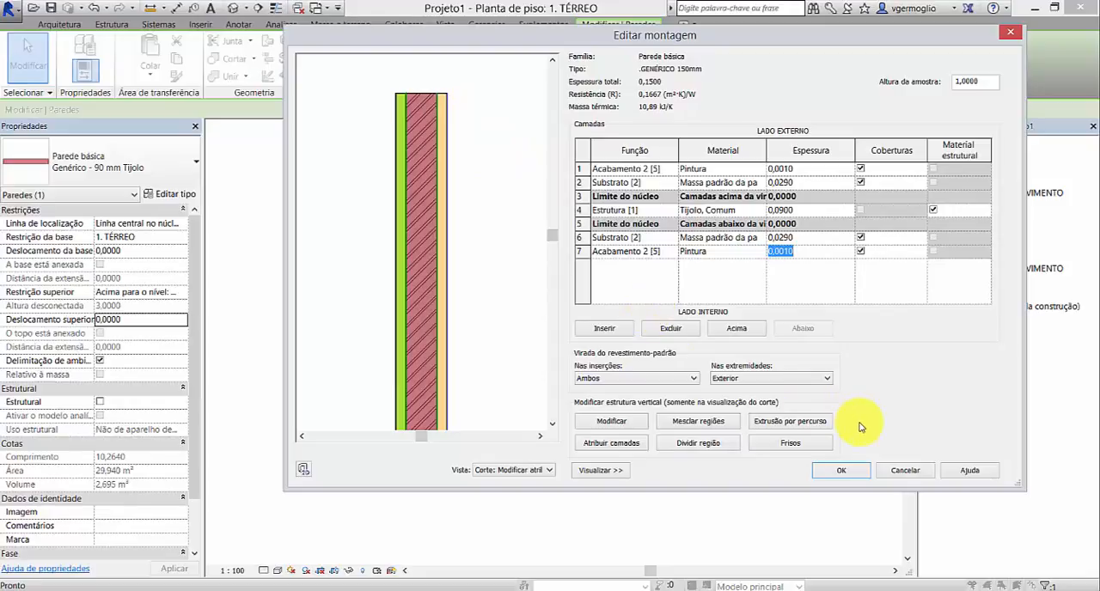
# Step: Accept the layer assembly and the type properties to apply .GENÉRICO 150mm to the selected wall, and deselect it
pyautogui.click(841, 471)
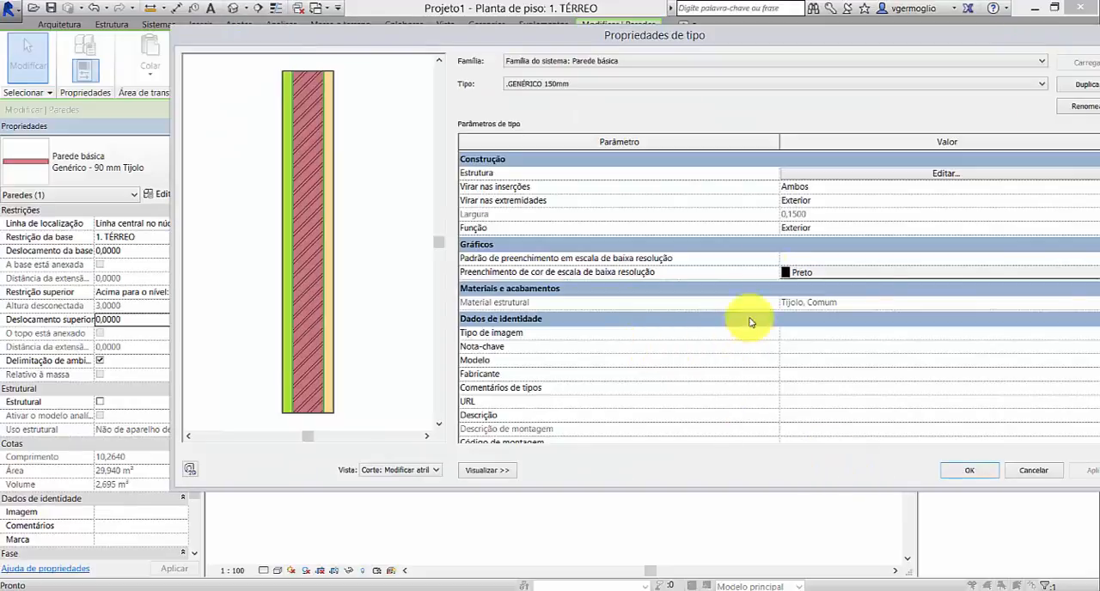
pyautogui.click(972, 472)
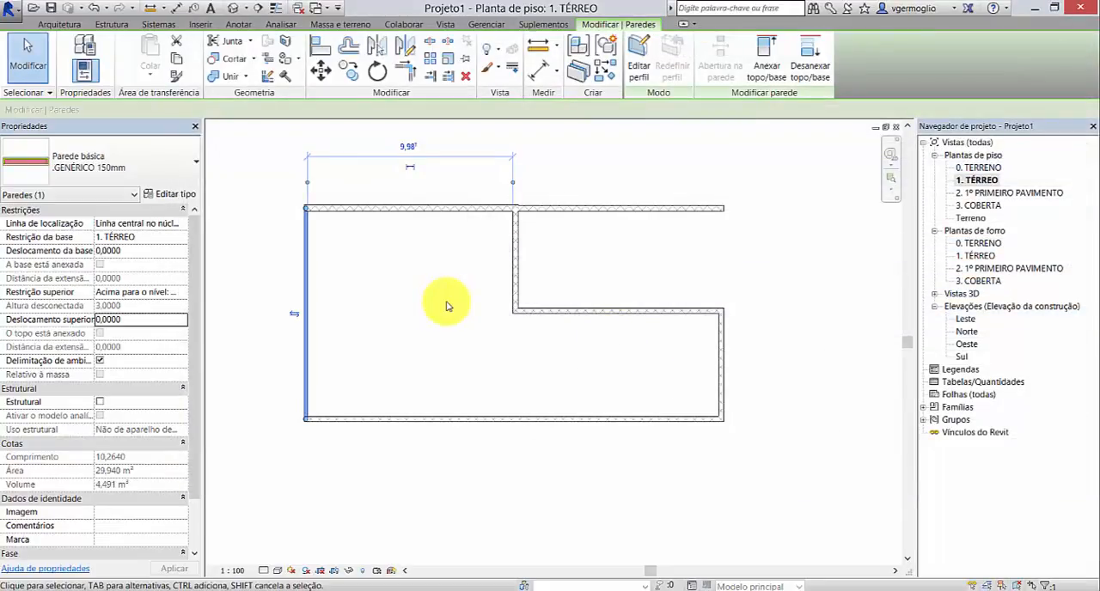
pyautogui.click(369, 300)
# Step: Select the .GENÉRICO 150mm wall on the west side of the plan and try flipping its orientation
pyautogui.scroll(5, 353, 292)
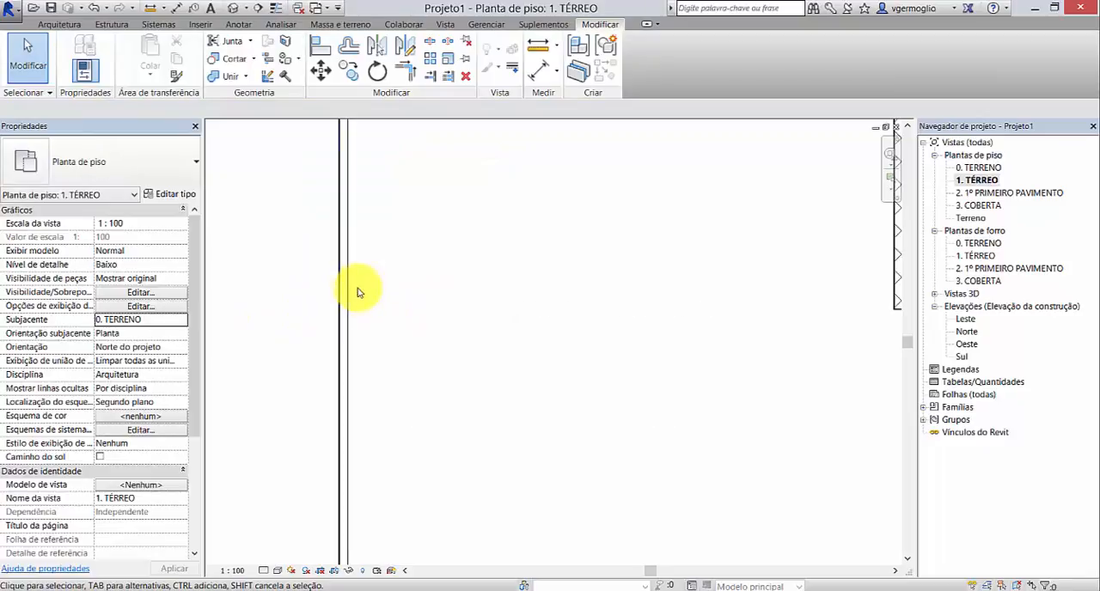
pyautogui.click(347, 288)
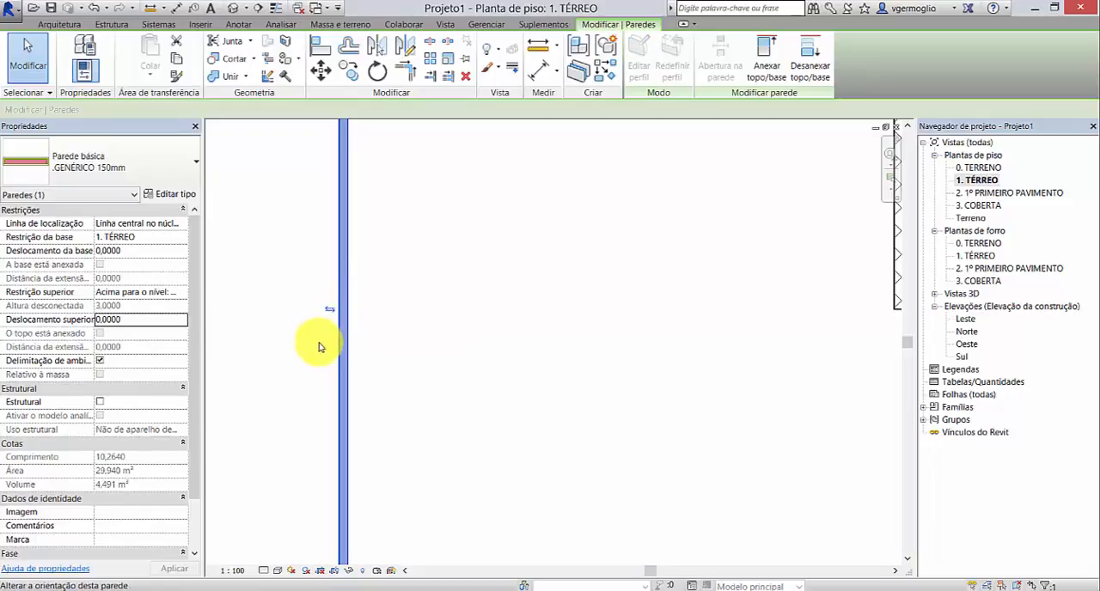
pyautogui.click(325, 321)
pyautogui.click(327, 312)
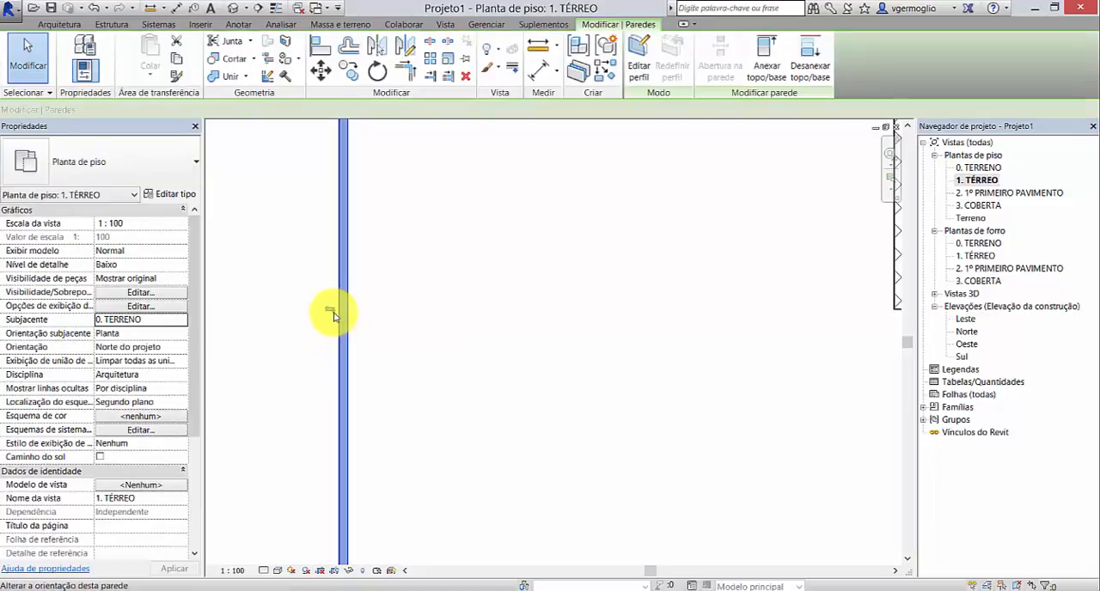
pyautogui.click(318, 406)
# Step: Set the scale of the 1. TÉRREO floor plan to 1 : 50
pyautogui.scroll(-1, 352, 309)
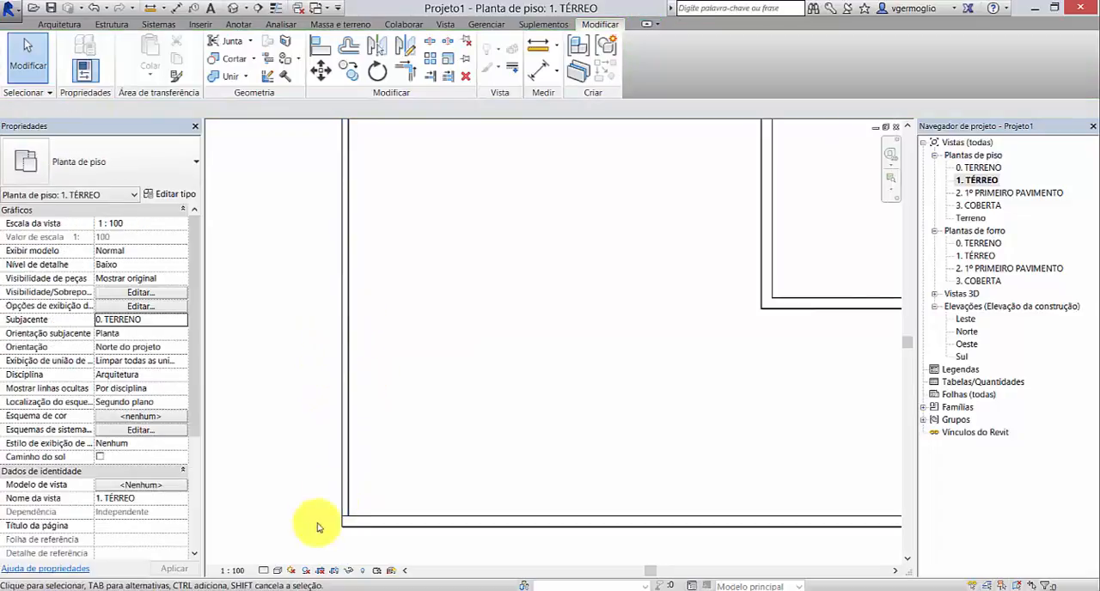
pyautogui.click(234, 571)
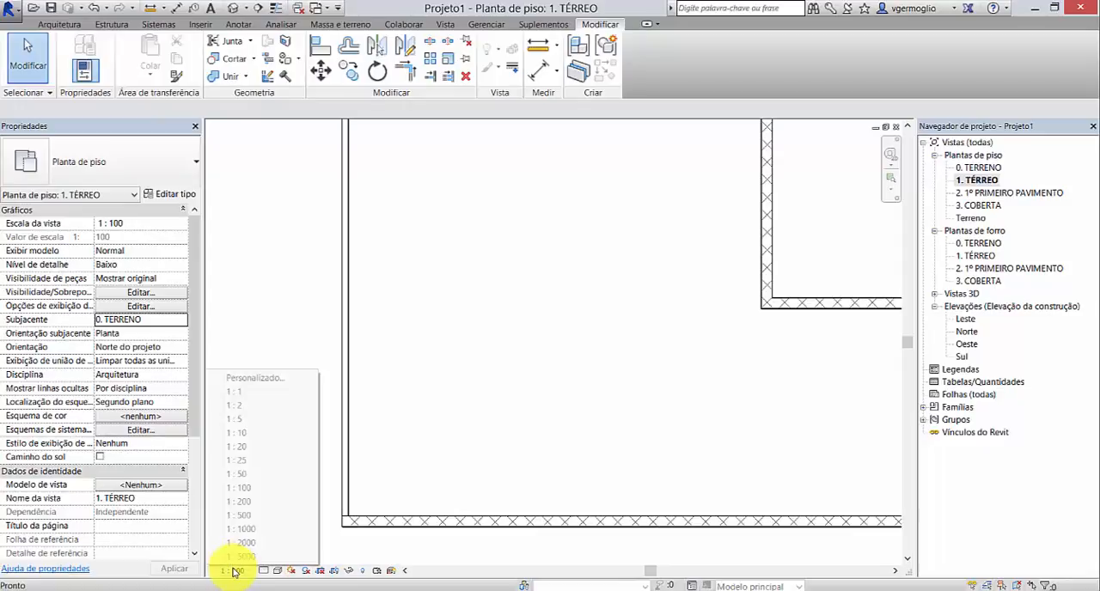
pyautogui.click(256, 474)
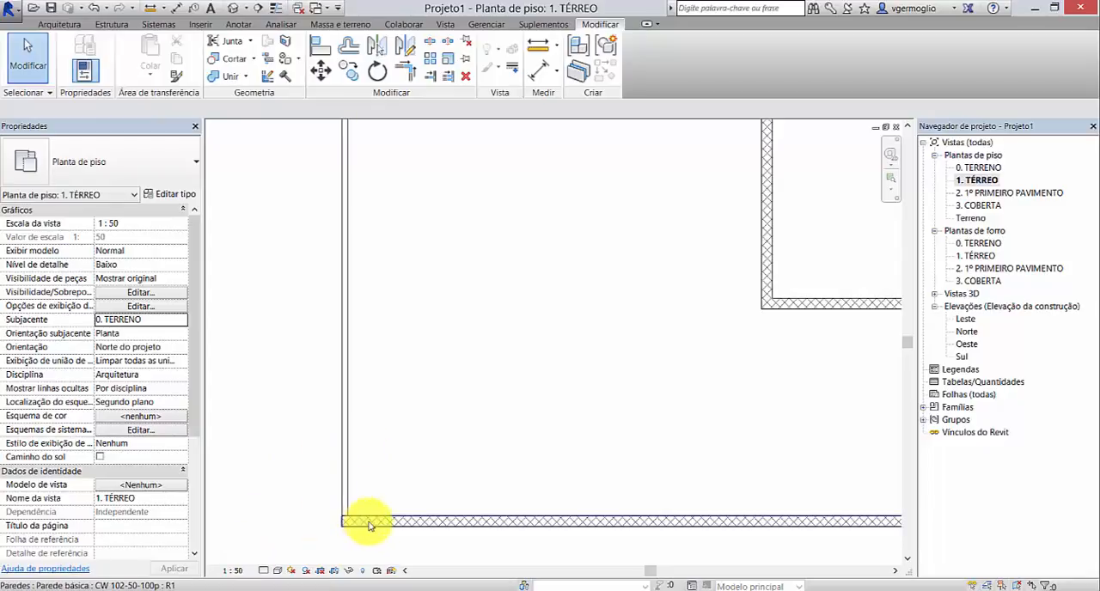
# Step: Set the floor plan's detail level to Médio and dismiss the save reminder without saving
pyautogui.scroll(2, 376, 535)
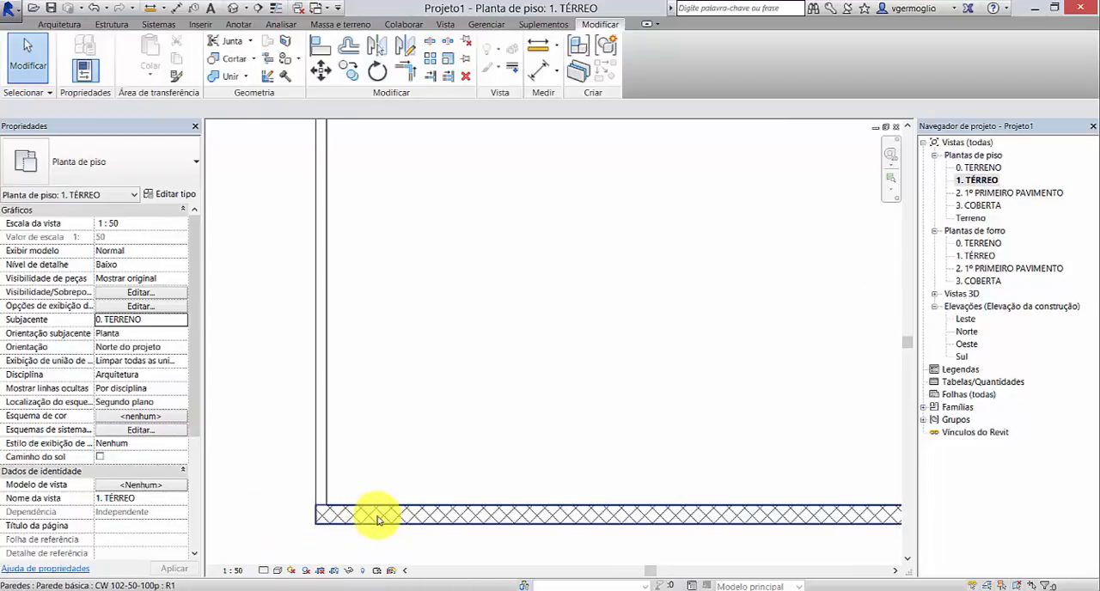
pyautogui.click(263, 571)
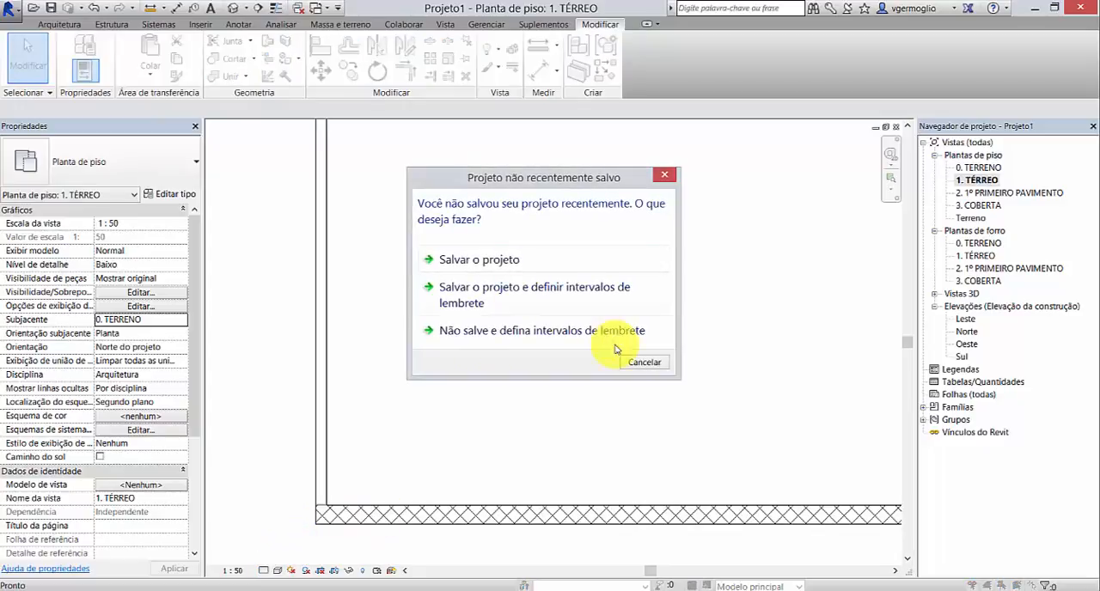
pyautogui.click(643, 362)
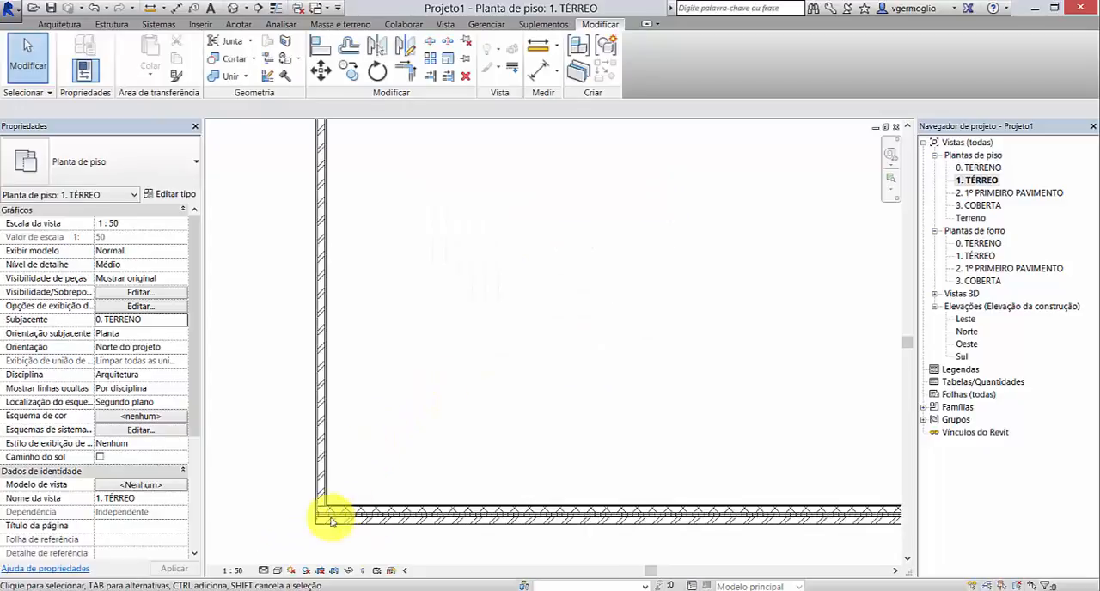
pyautogui.scroll(4, 331, 516)
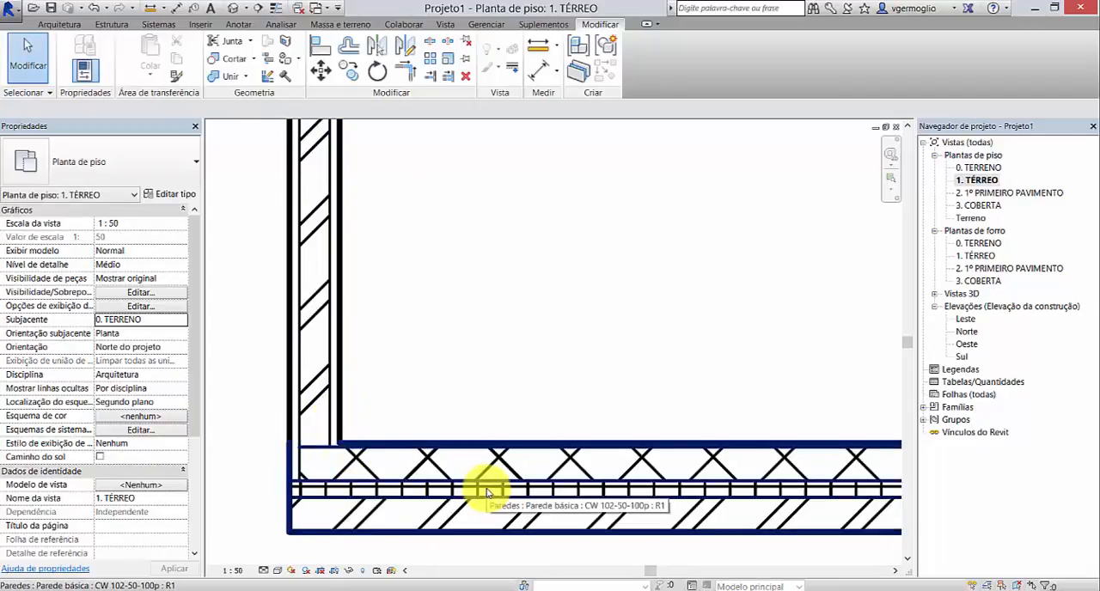
# Step: Compare the wall layers at detail level Alto and return the view to Médio
pyautogui.click(265, 570)
pyautogui.click(278, 556)
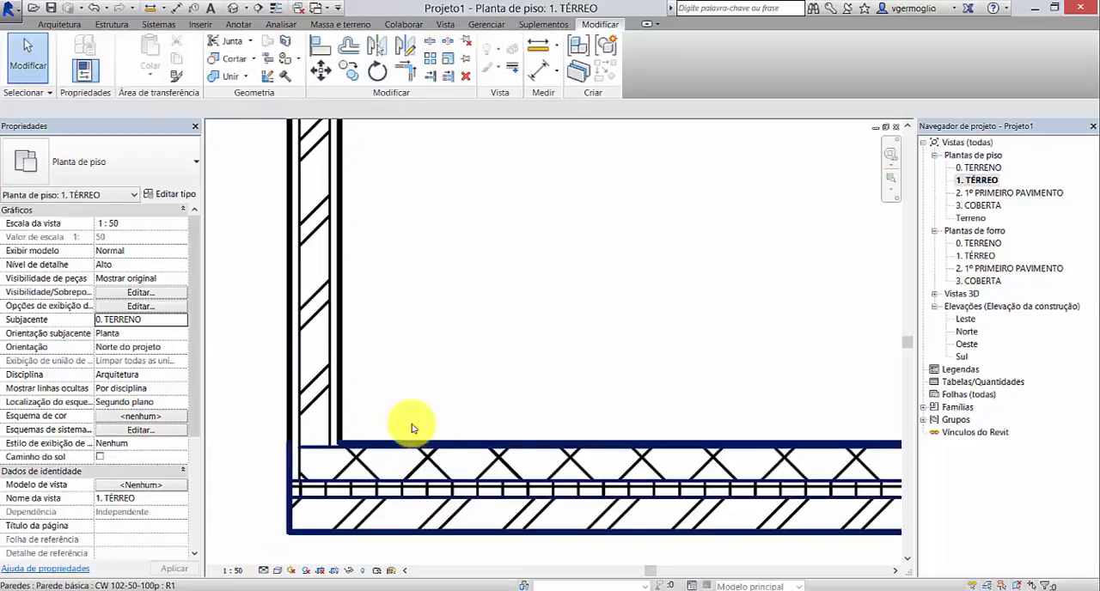
pyautogui.click(266, 571)
pyautogui.click(278, 543)
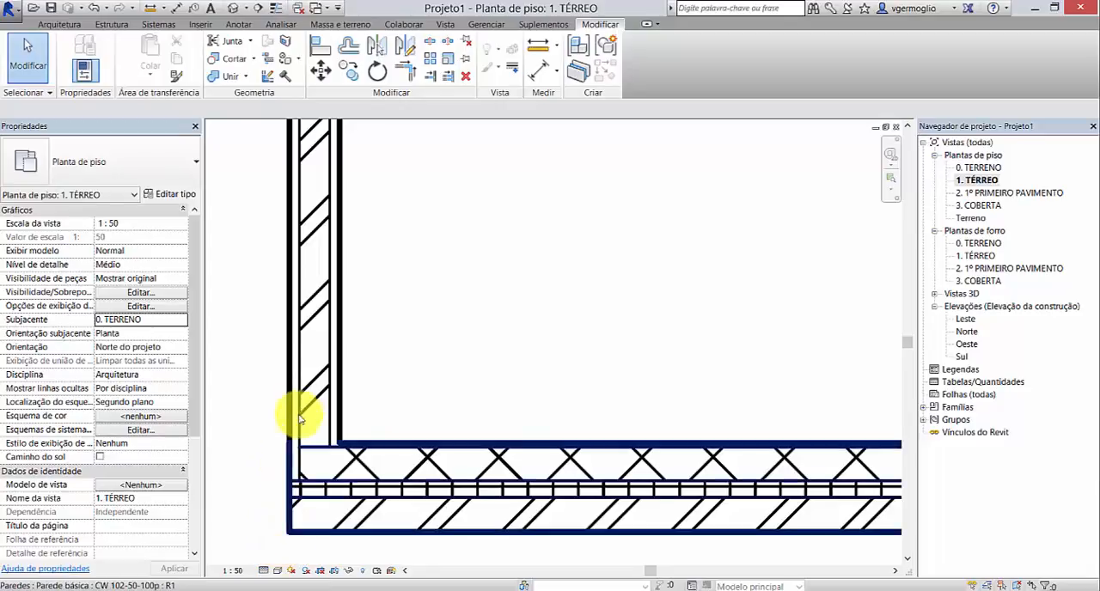
# Step: Compare the whole plan in the Estrutura de arame visual style and return it to Linha oculta
pyautogui.scroll(-1, 310, 453)
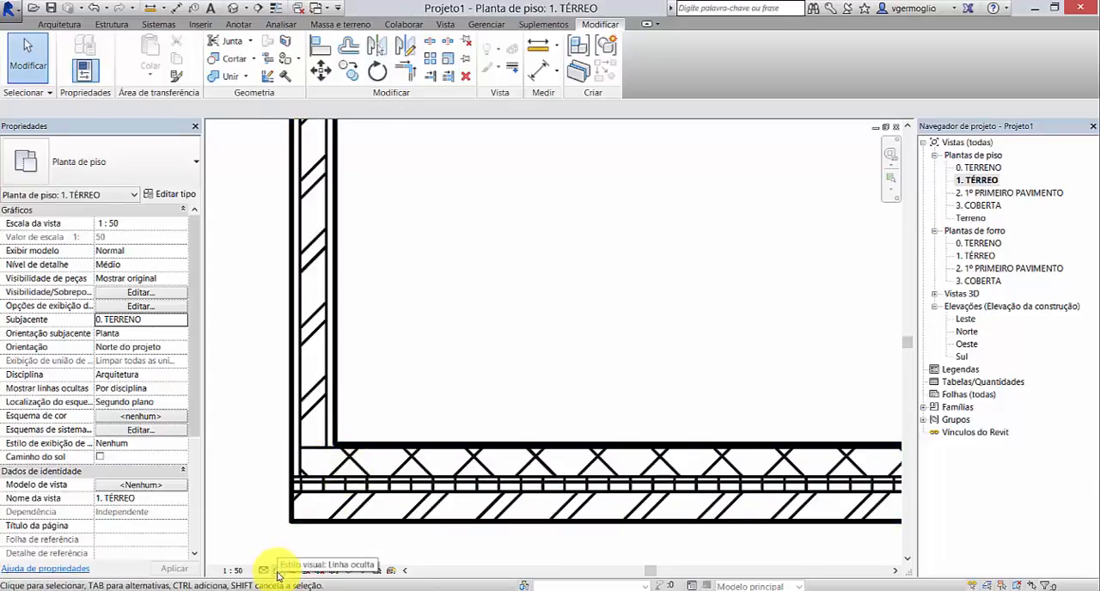
pyautogui.scroll(-5, 292, 456)
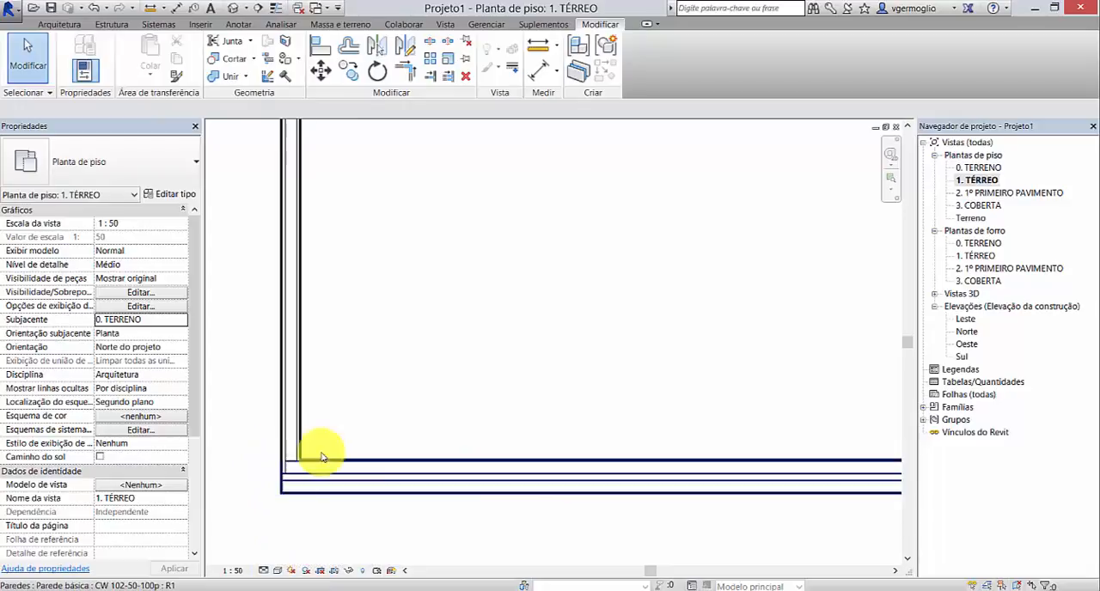
pyautogui.scroll(2, 378, 385)
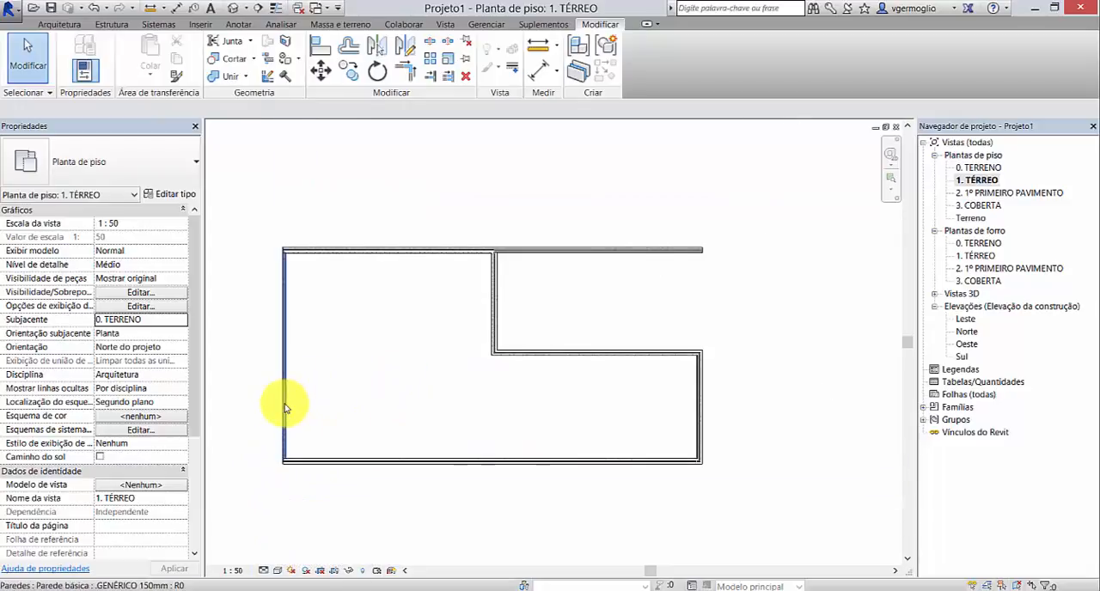
pyautogui.scroll(1, 296, 402)
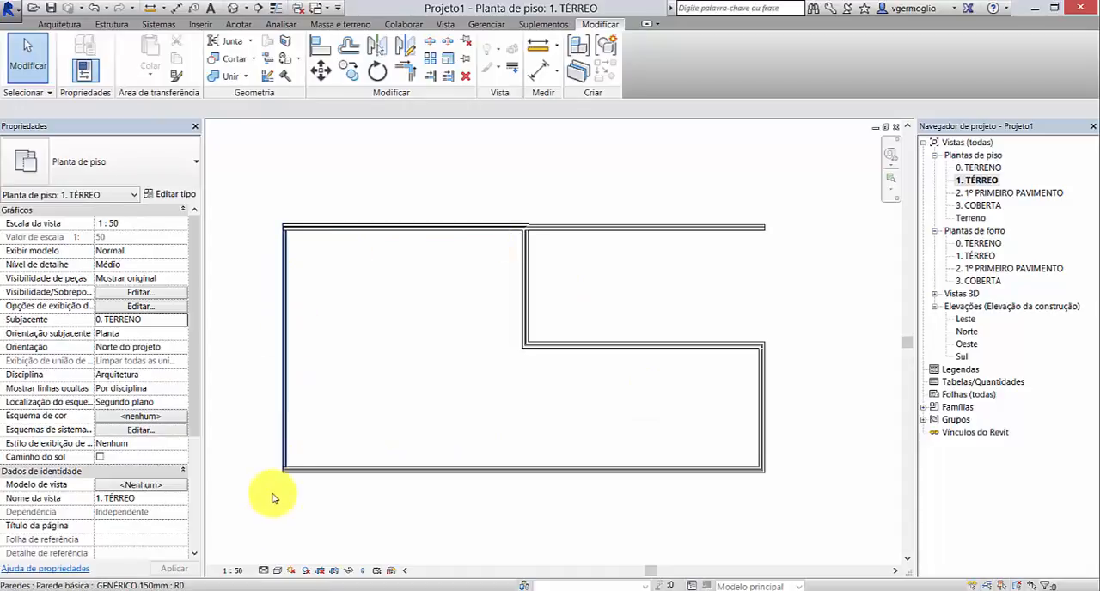
pyautogui.click(276, 572)
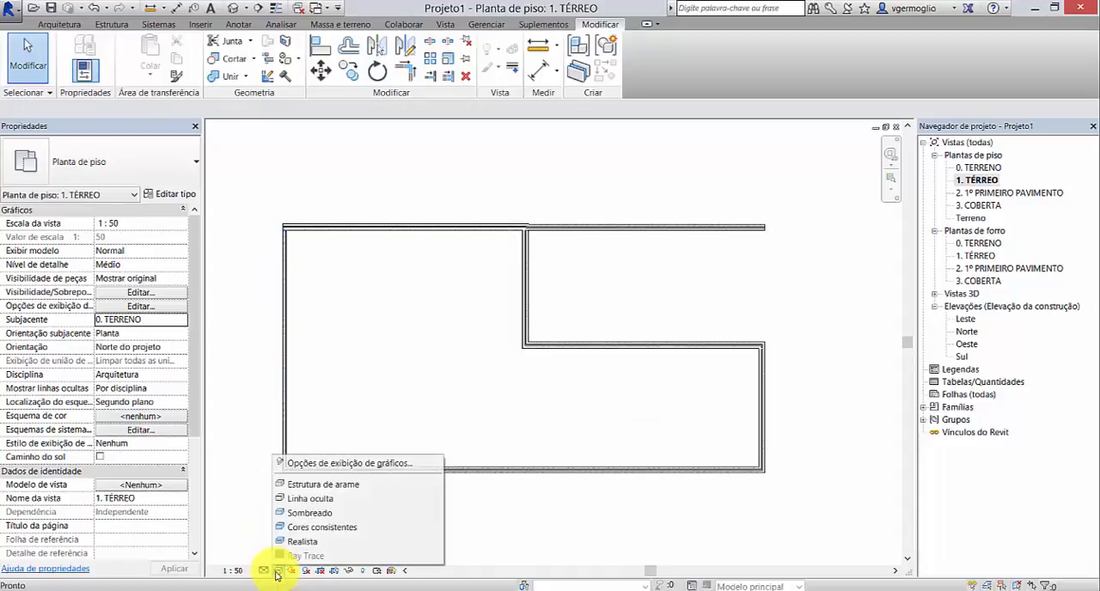
pyautogui.click(332, 486)
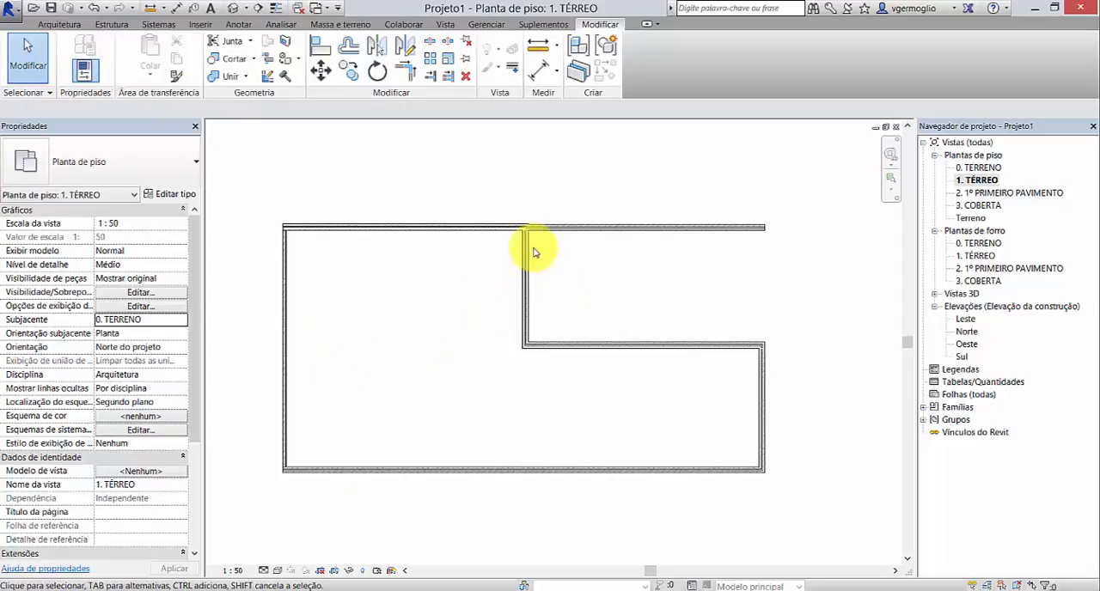
pyautogui.click(276, 571)
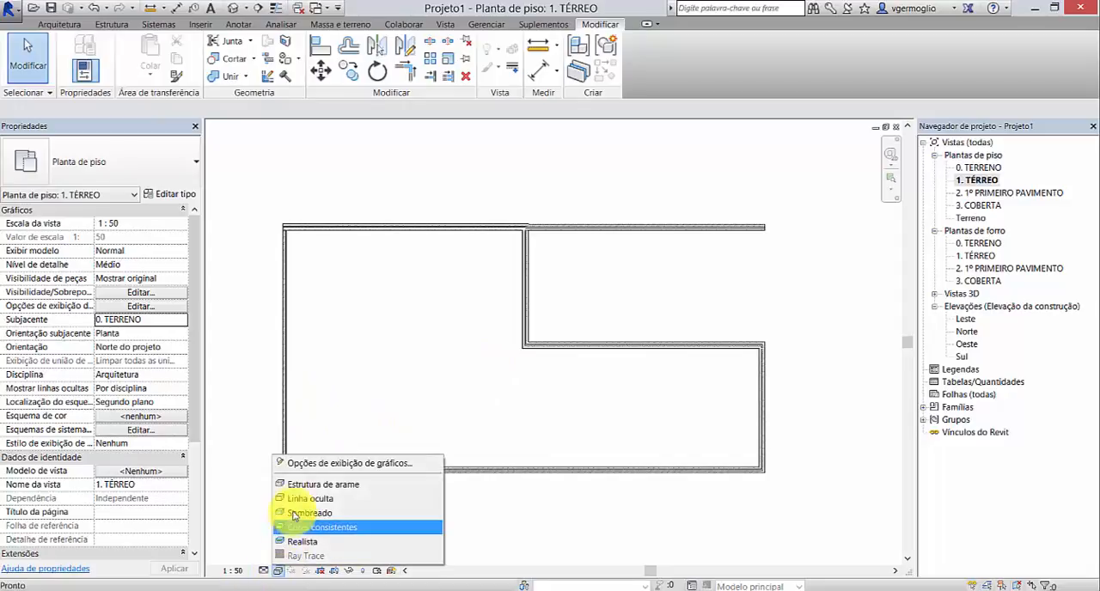
pyautogui.click(298, 504)
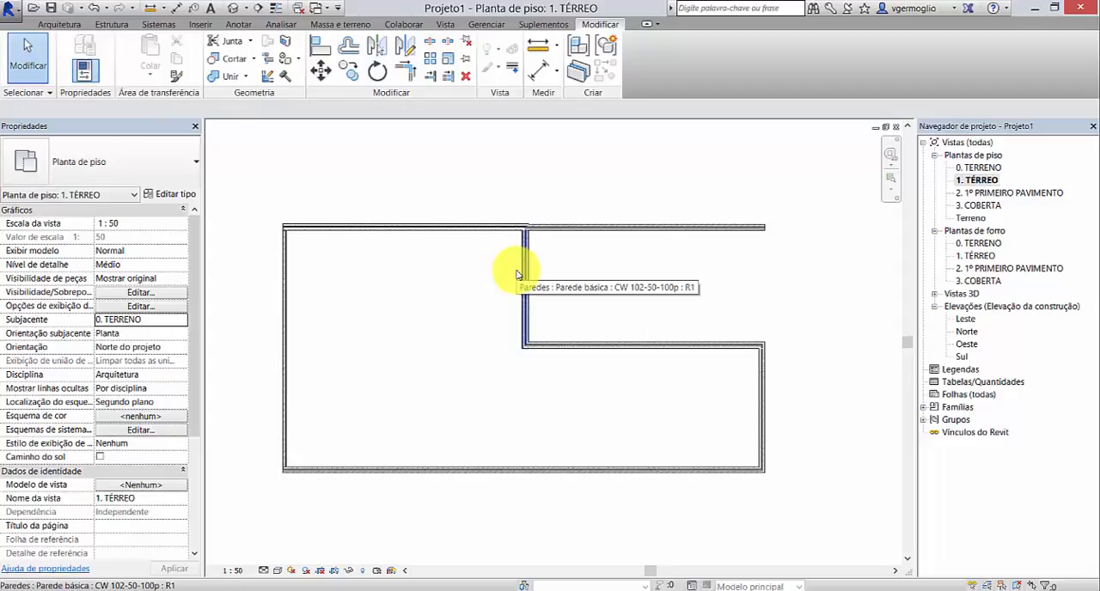
# Step: Compare the plan's walls at detail level Baixo and return the view to Médio
pyautogui.click(267, 570)
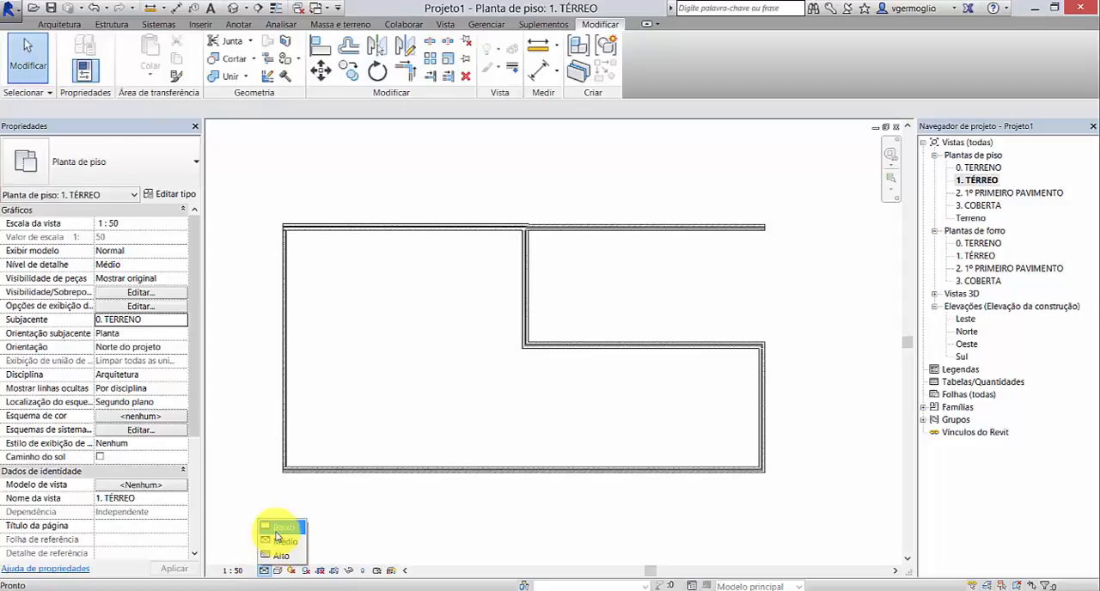
pyautogui.click(277, 531)
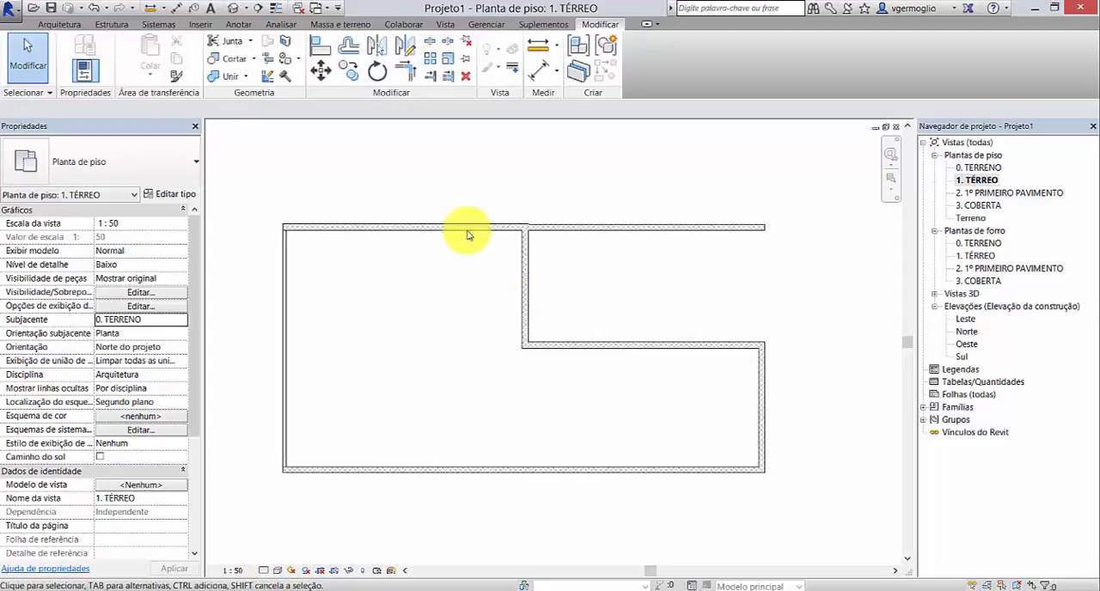
pyautogui.click(265, 571)
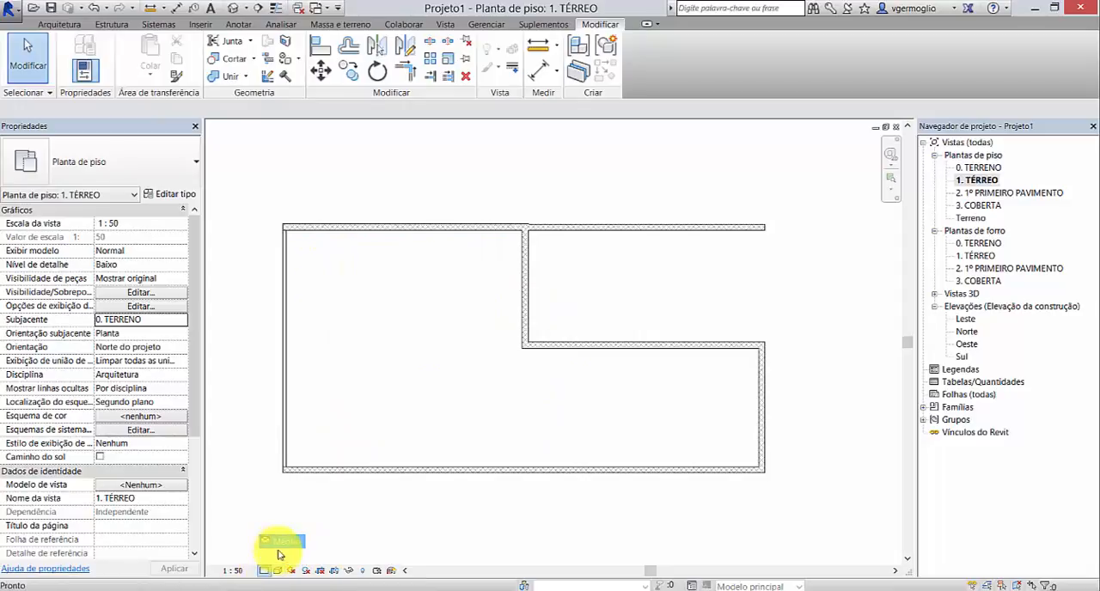
pyautogui.click(281, 542)
# Step: Preview the wall layers in the Sombreado visual style, and set the plan's style to Cores consistentes
pyautogui.click(278, 570)
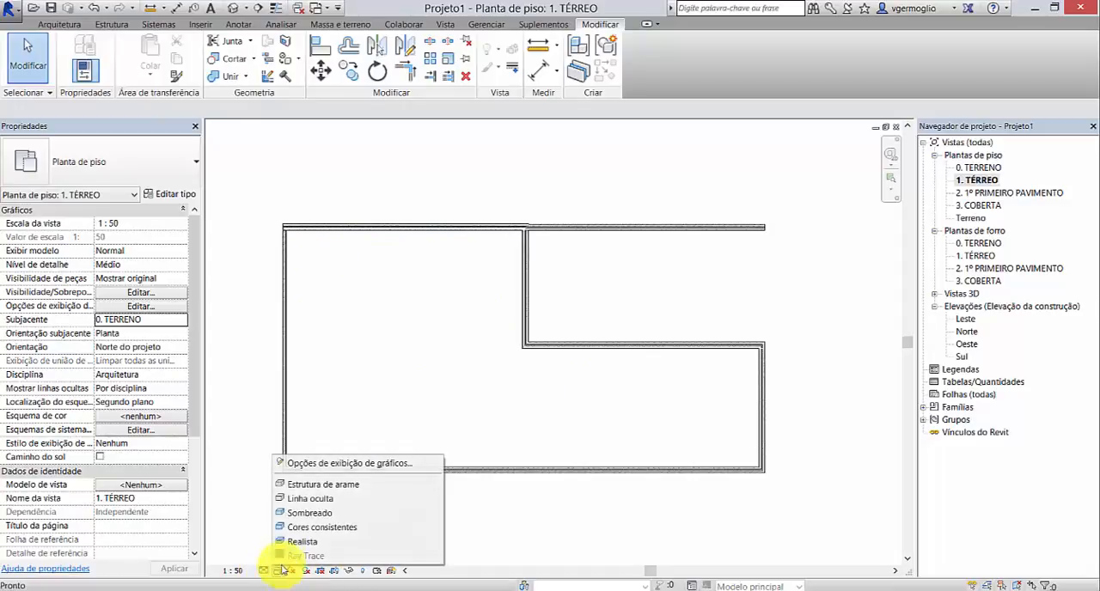
pyautogui.click(314, 514)
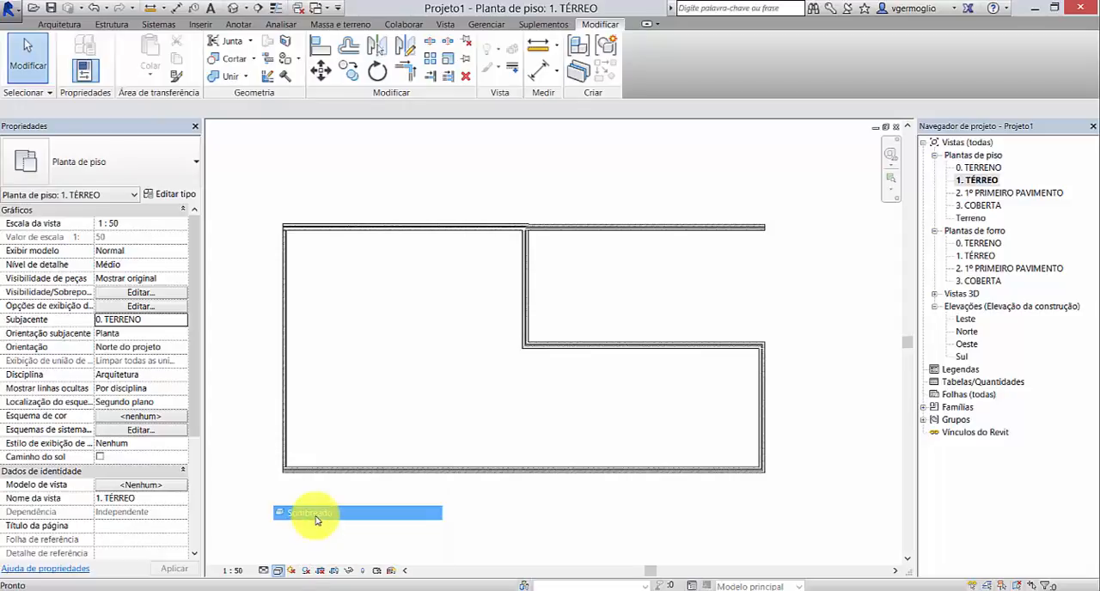
pyautogui.scroll(3, 266, 239)
pyautogui.scroll(5, 283, 245)
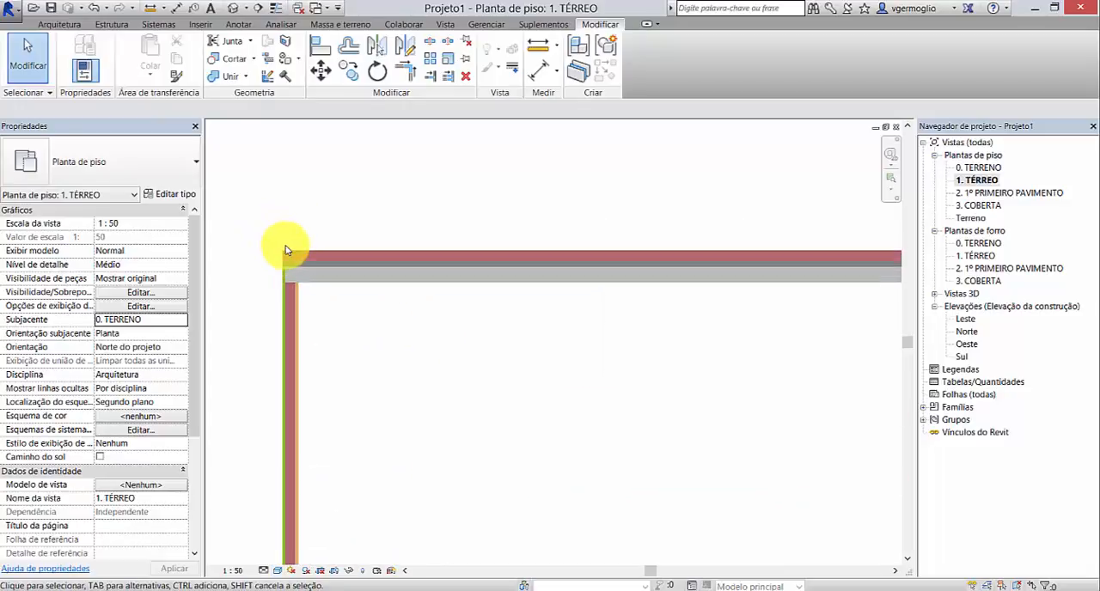
pyautogui.click(277, 571)
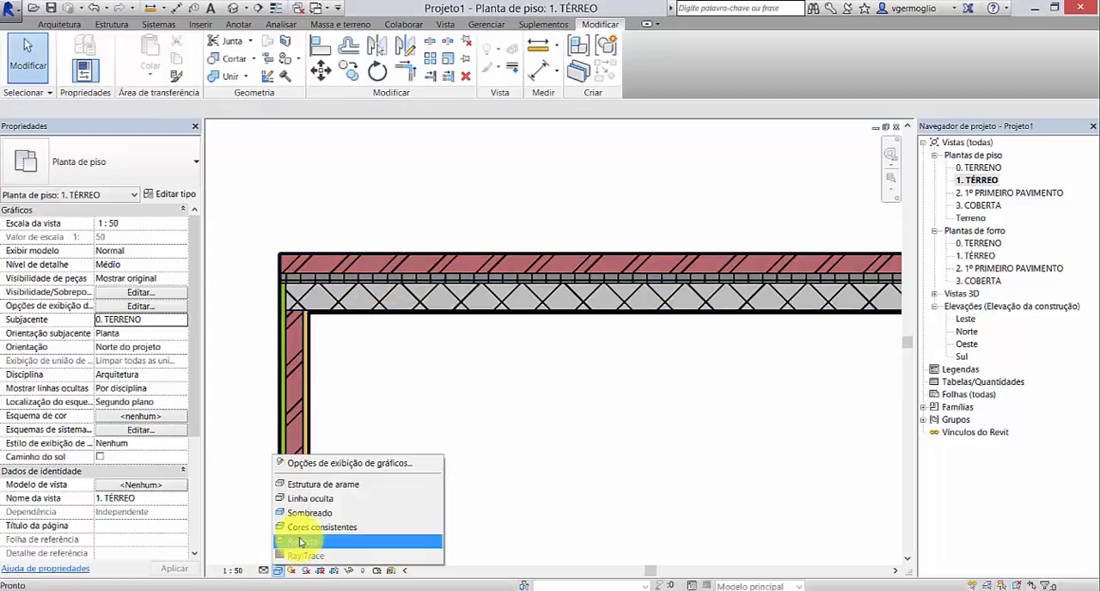
pyautogui.click(304, 529)
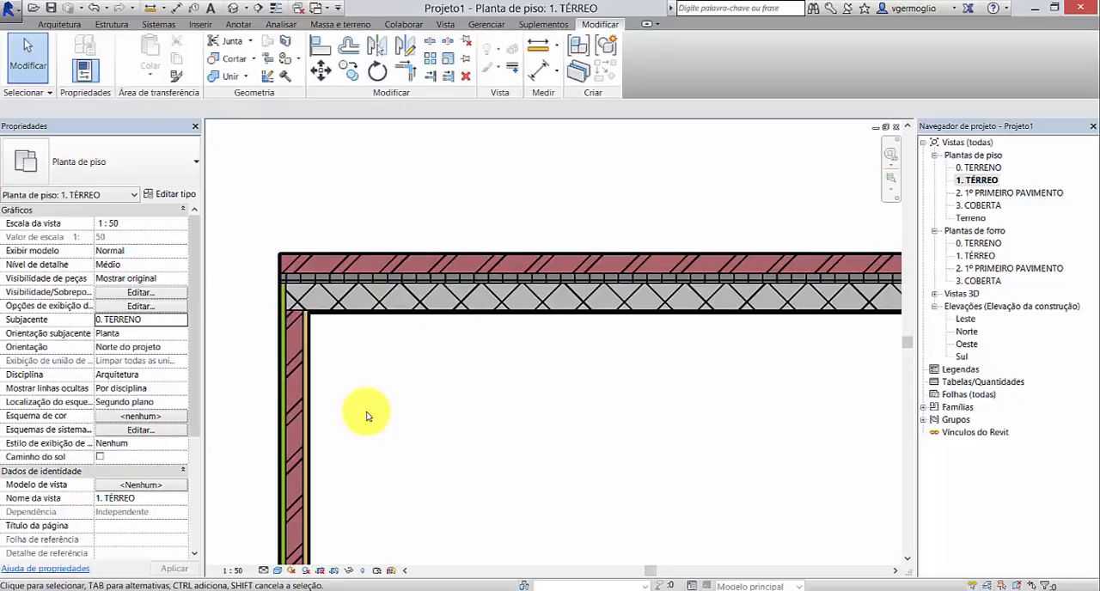
pyautogui.scroll(-8, 395, 238)
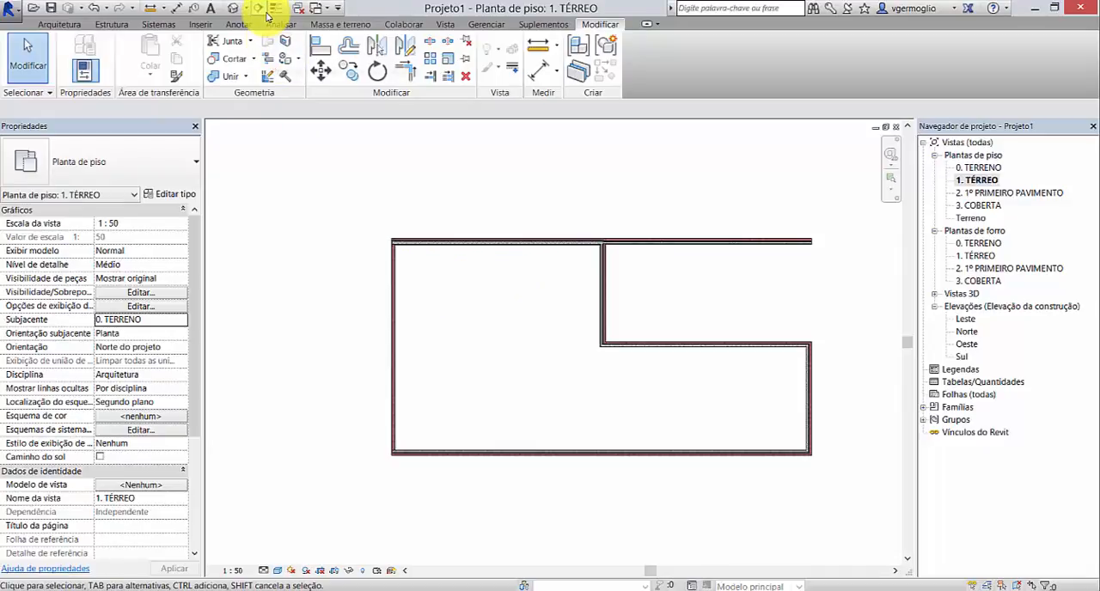
# Step: Draw a .GENÉRICO 150mm wall as a start-end-radius arc outward from the upper wall's free end, about 3.77 m radius and 122°
pyautogui.click(59, 24)
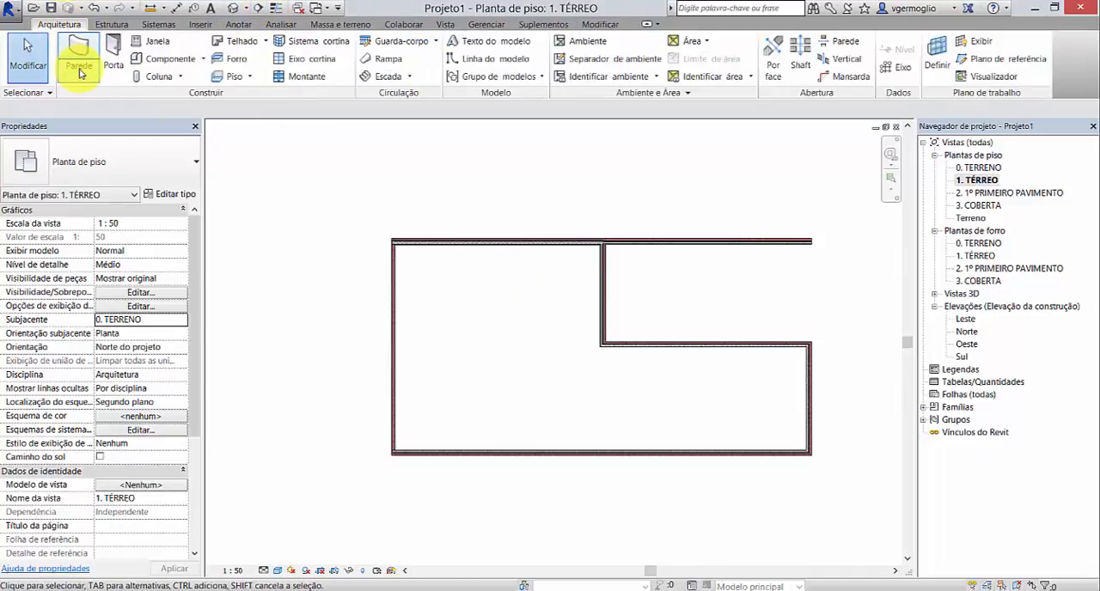
pyautogui.click(80, 69)
pyautogui.click(103, 98)
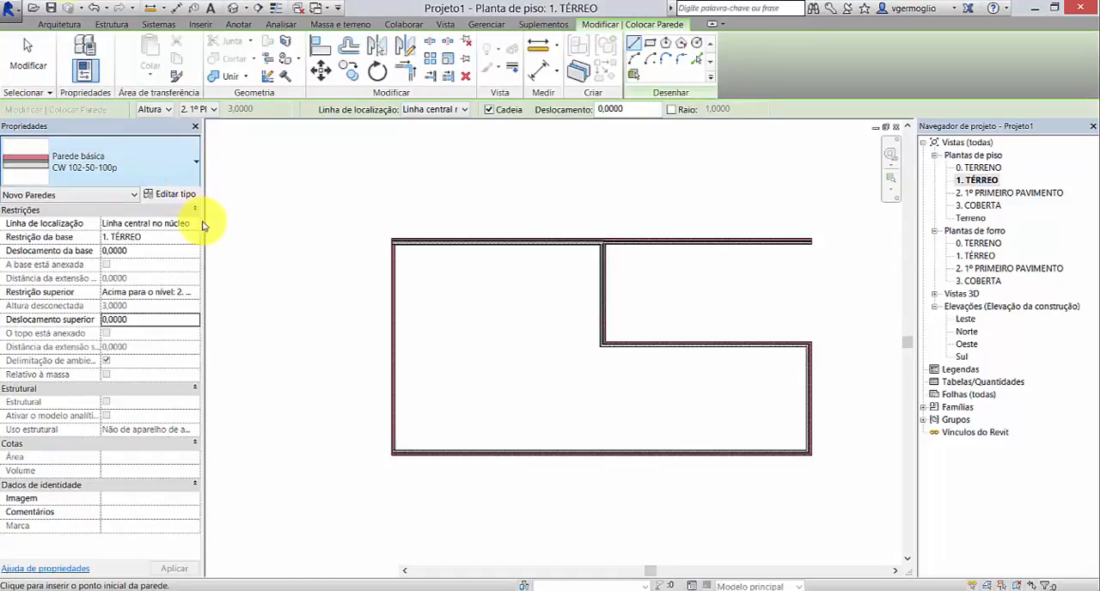
pyautogui.click(194, 161)
pyautogui.scroll(2, 230, 283)
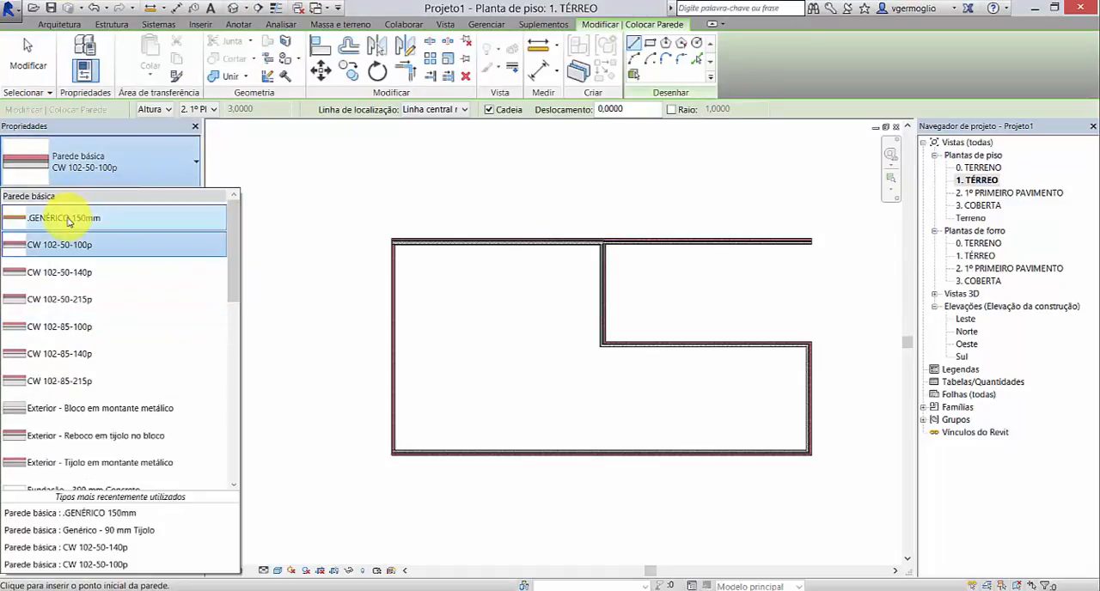
pyautogui.click(135, 215)
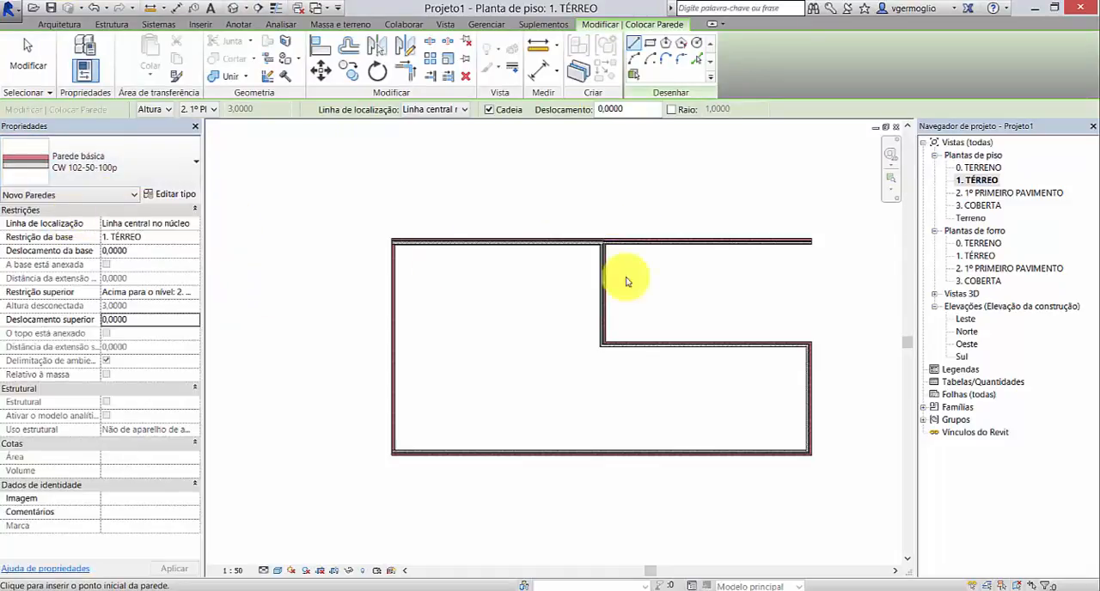
pyautogui.click(637, 60)
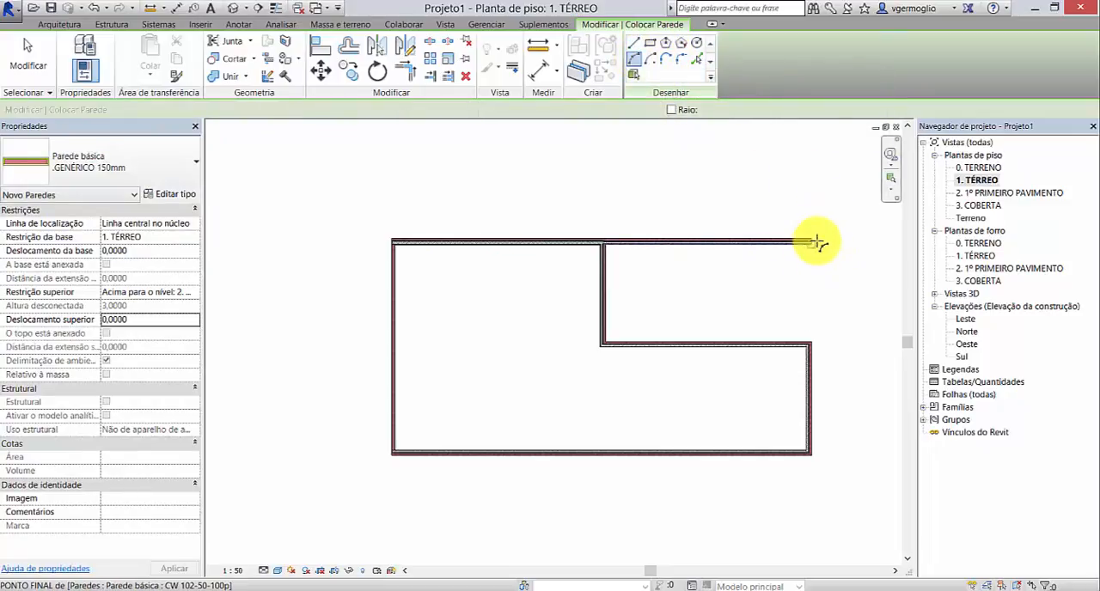
pyautogui.click(817, 241)
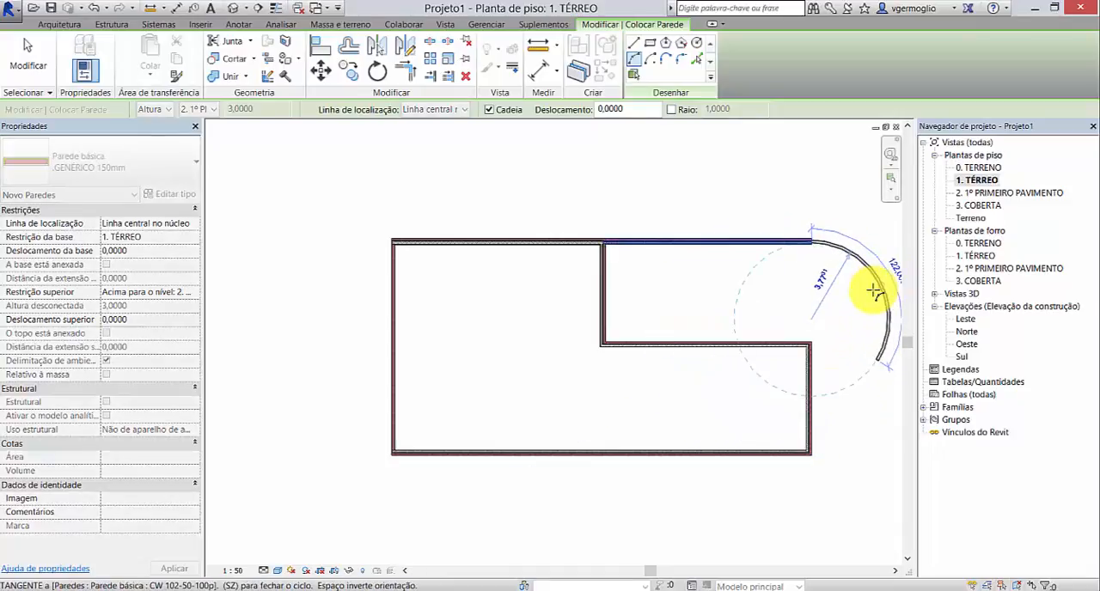
pyautogui.click(877, 292)
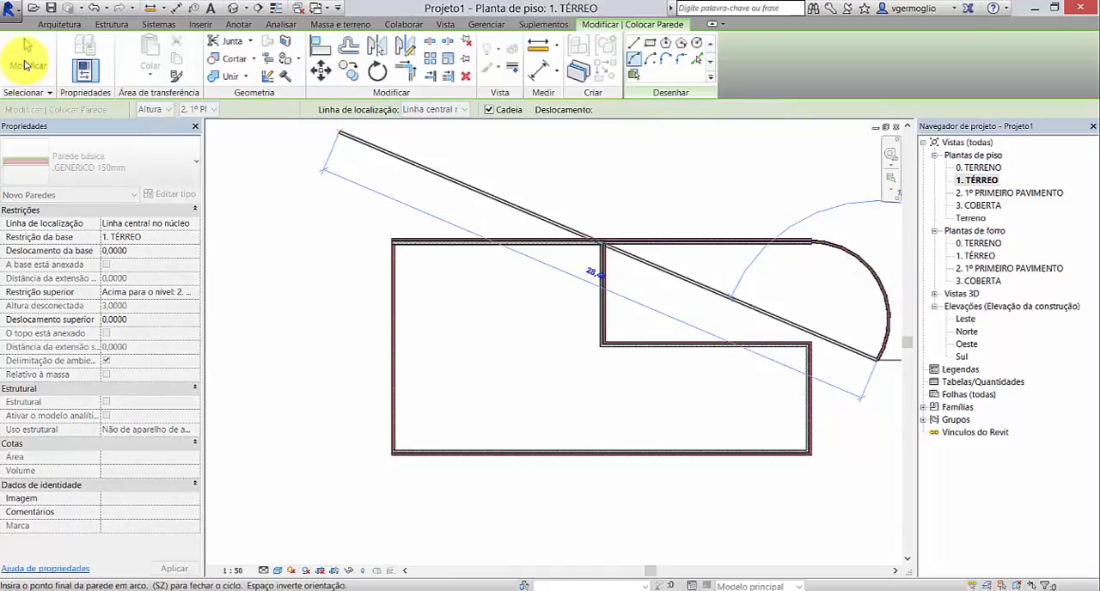
pyautogui.click(28, 65)
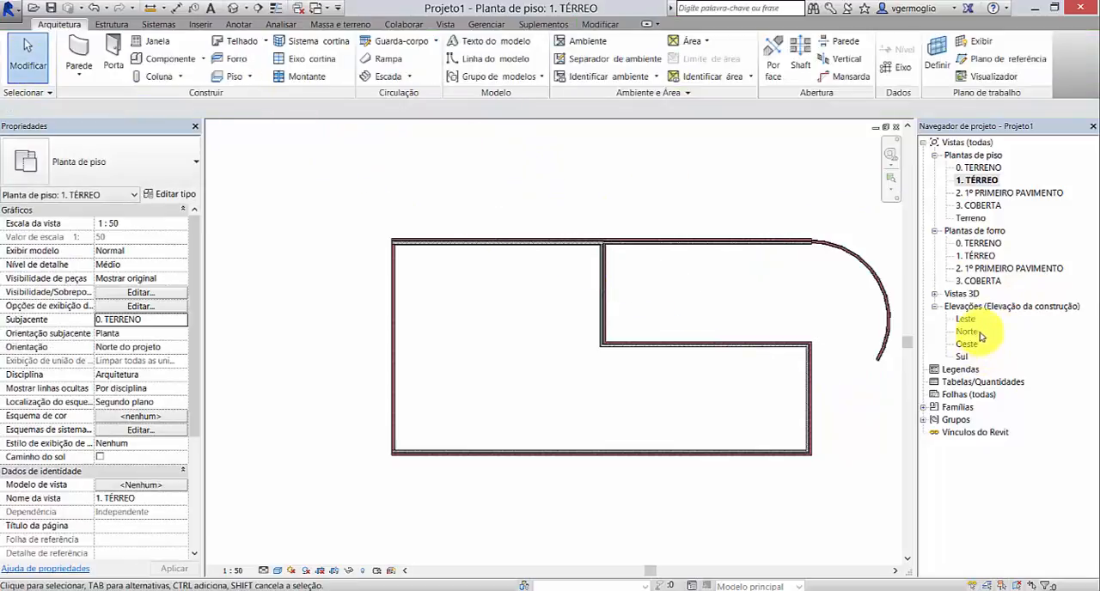
# Step: Open the Leste elevation and set its detail level to Médio and its visual style to Sombreado
pyautogui.doubleClick(974, 320)
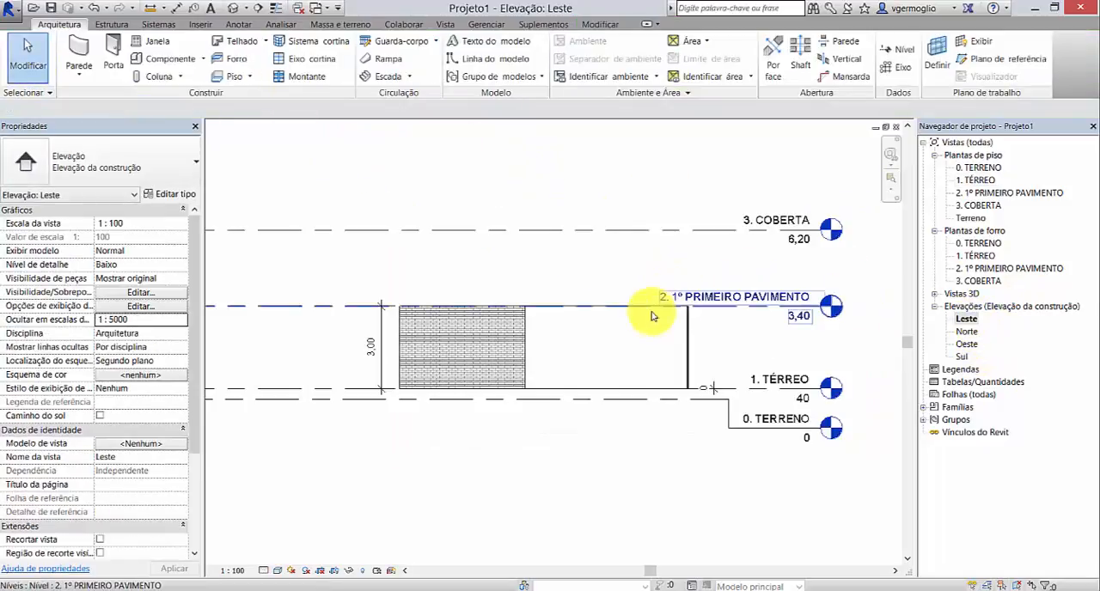
pyautogui.scroll(2, 591, 340)
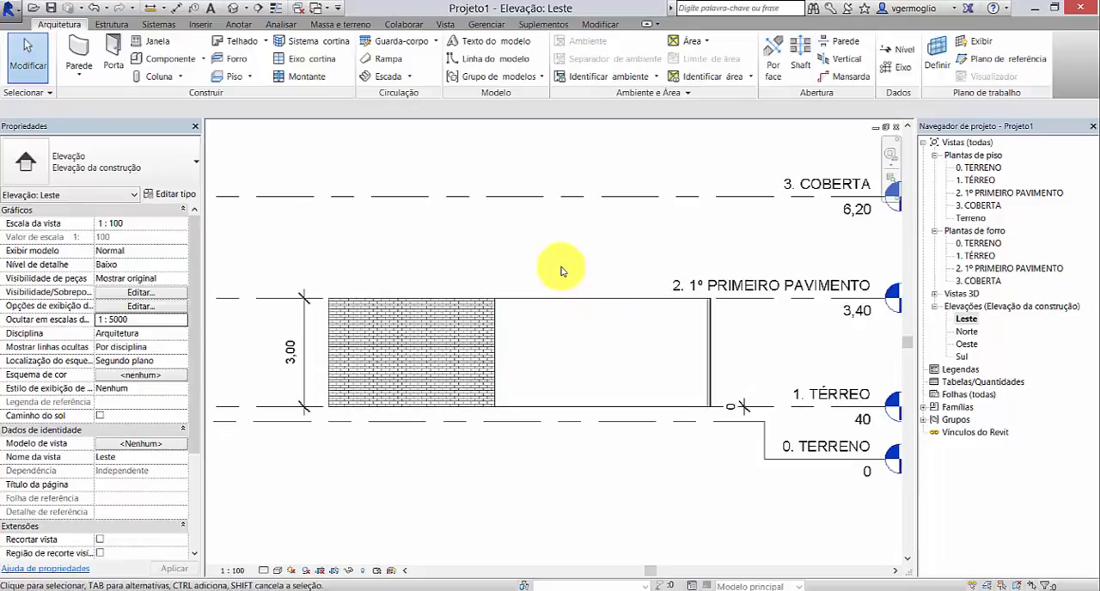
pyautogui.click(264, 570)
pyautogui.click(273, 542)
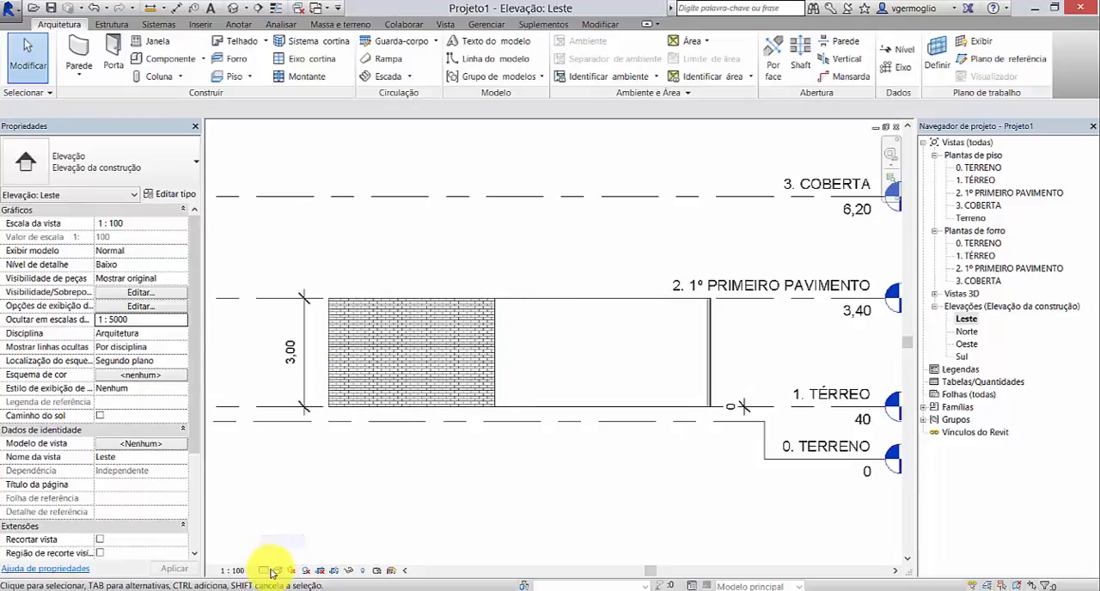
pyautogui.click(277, 571)
pyautogui.click(294, 521)
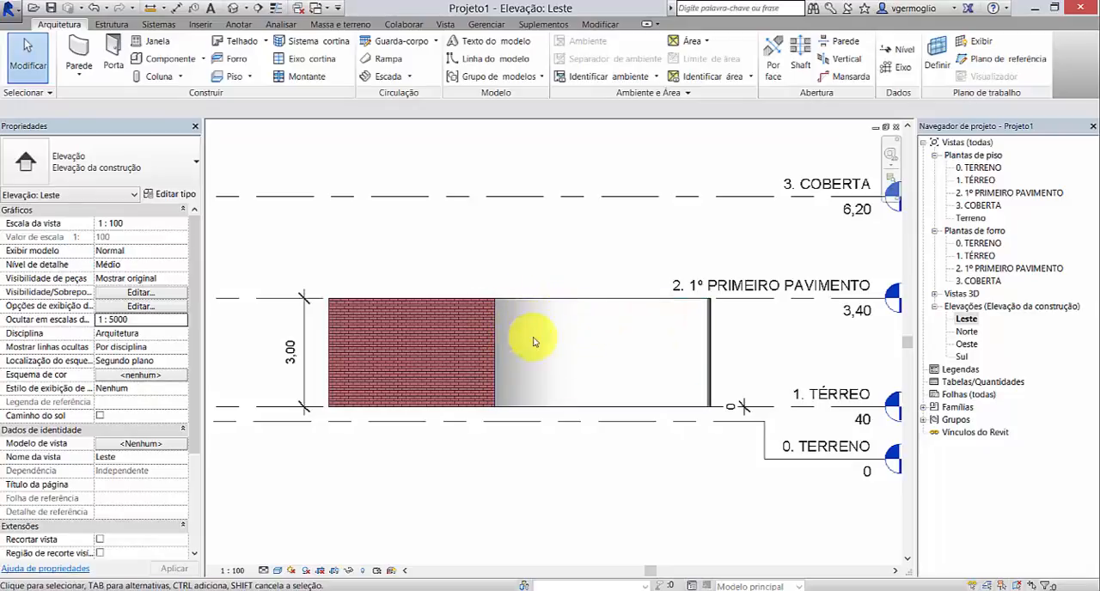
# Step: Compare the elevation's walls in the Cores consistentes visual style and return it to Sombreado
pyautogui.click(277, 571)
pyautogui.click(311, 528)
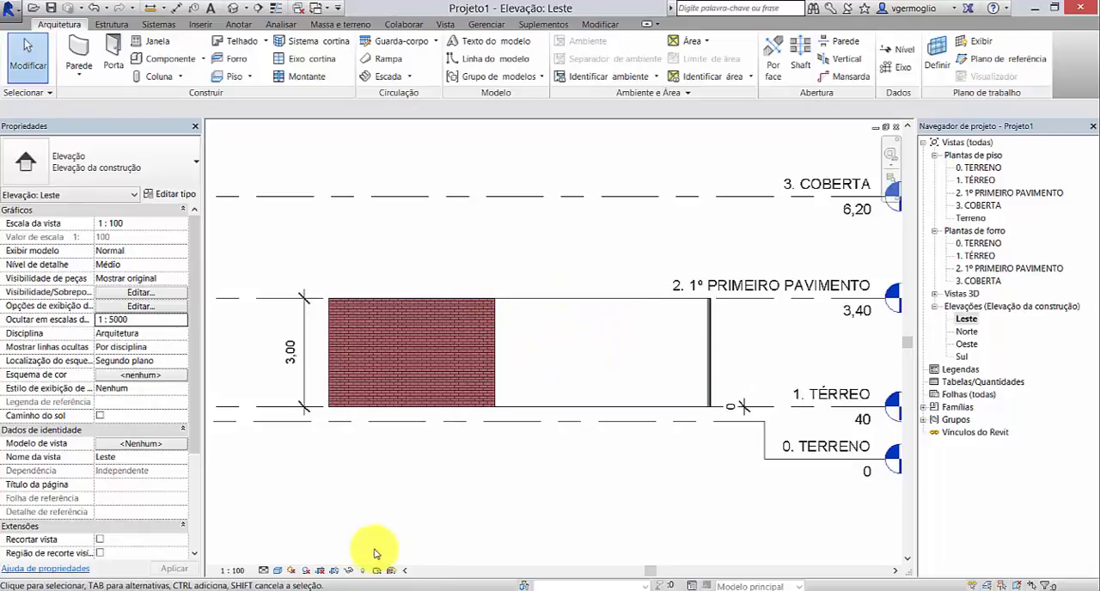
pyautogui.click(278, 571)
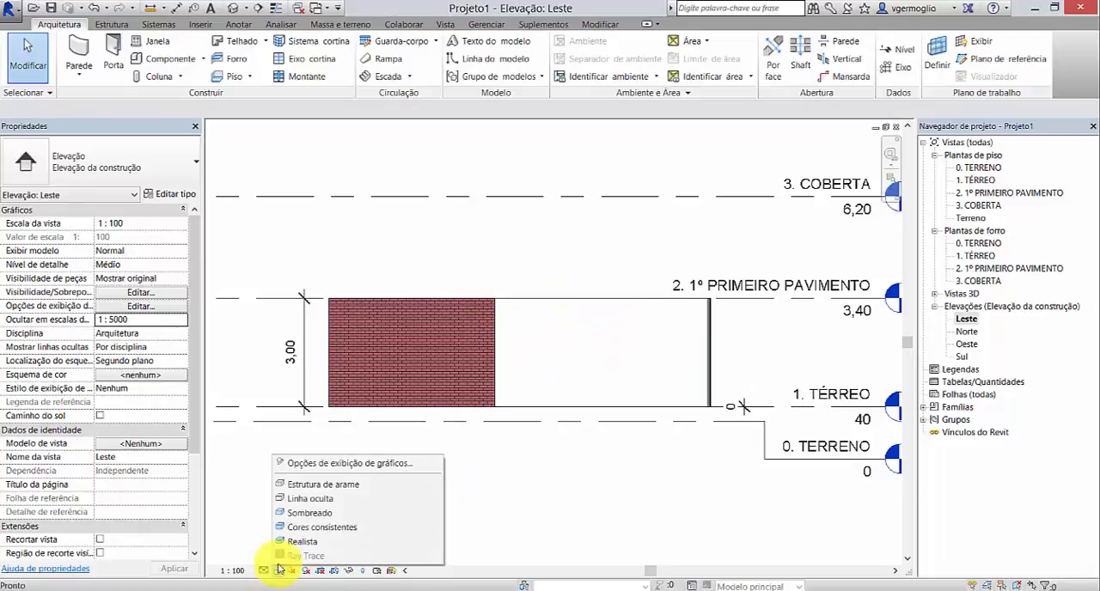
pyautogui.click(295, 513)
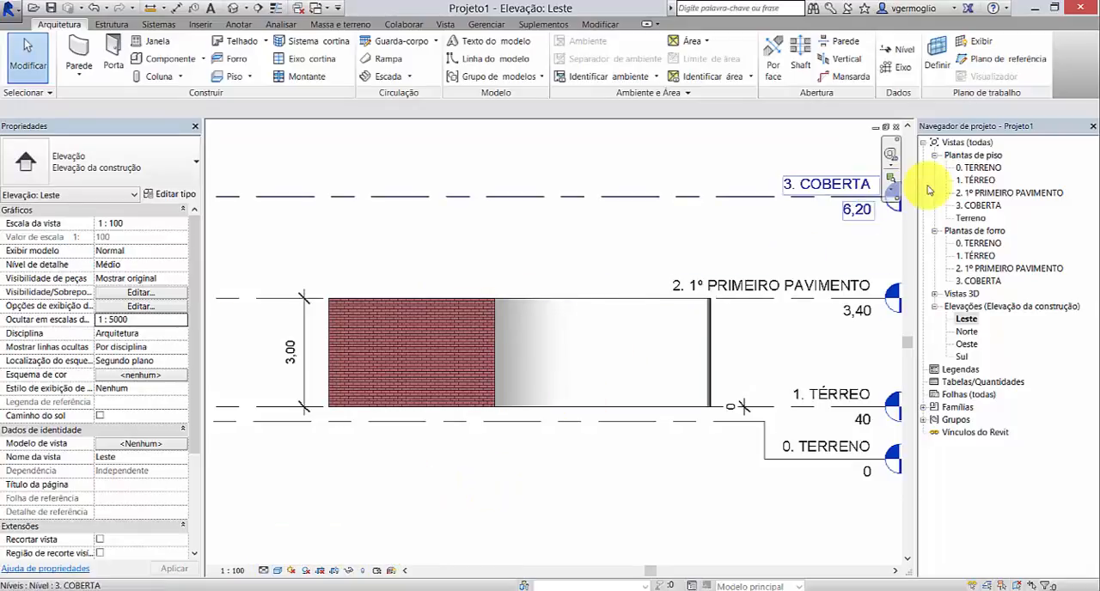
# Step: In the 1. TÉRREO floor plan, preview the wall corner's layers in the Realista visual style and return the plan to Cores consistentes
pyautogui.doubleClick(975, 180)
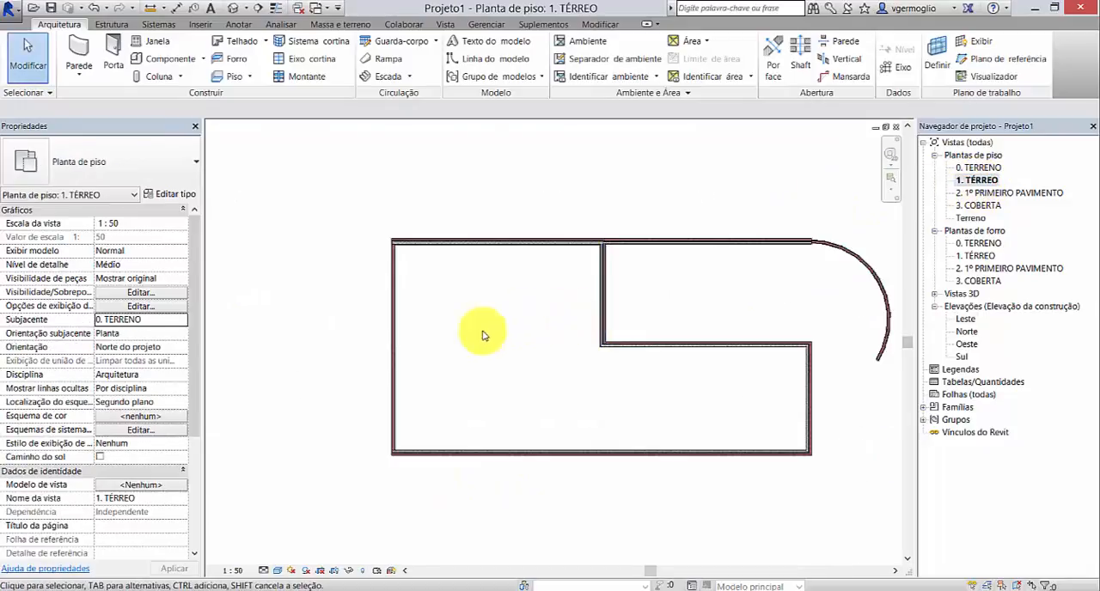
pyautogui.click(277, 571)
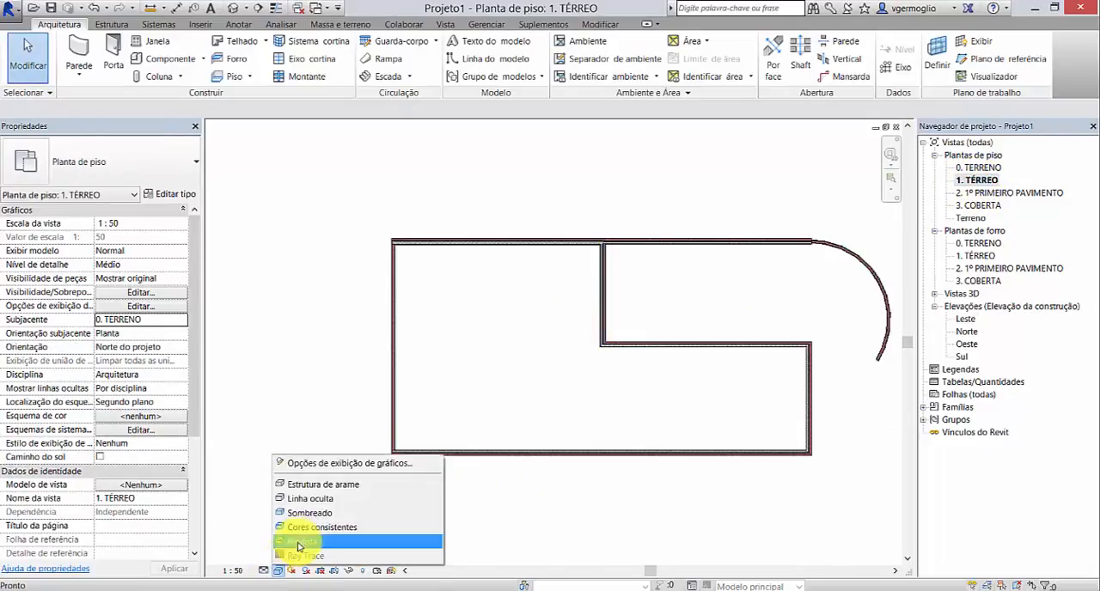
pyautogui.click(301, 520)
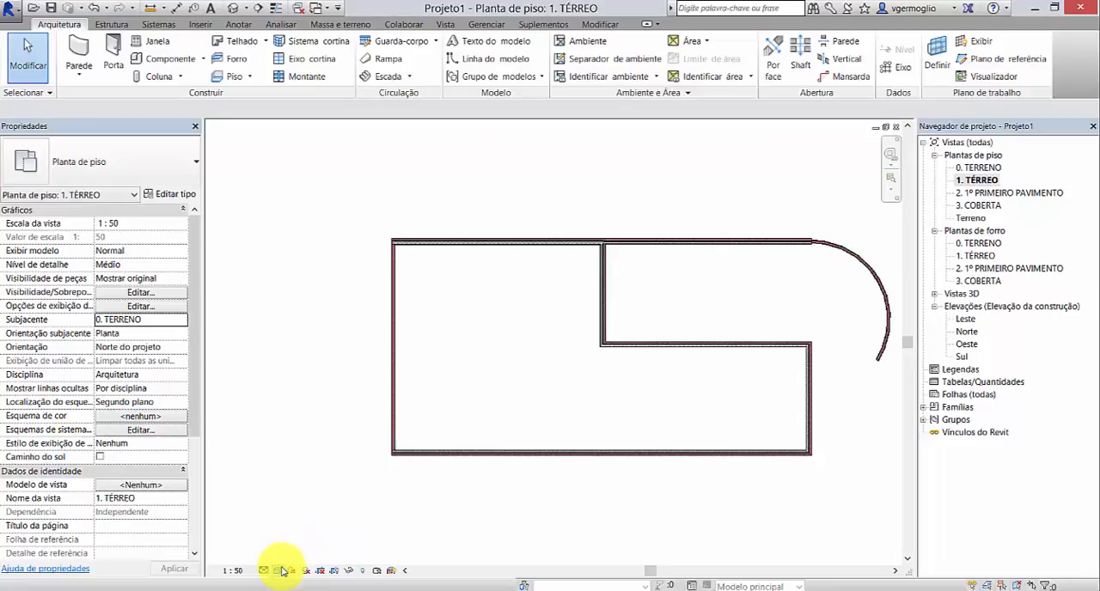
pyautogui.click(277, 571)
pyautogui.click(297, 545)
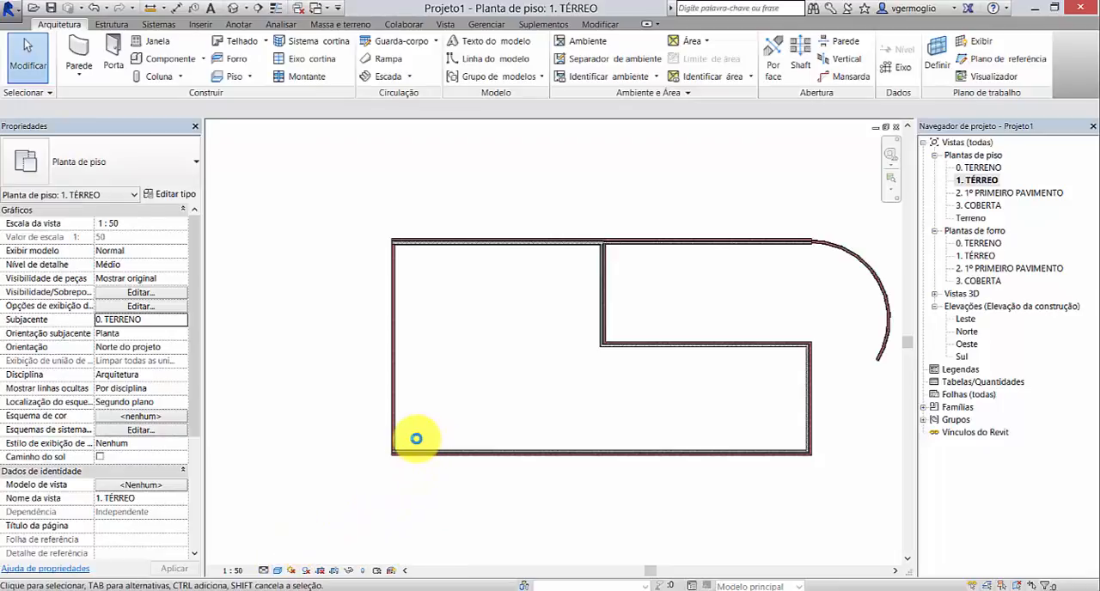
pyautogui.scroll(2, 411, 453)
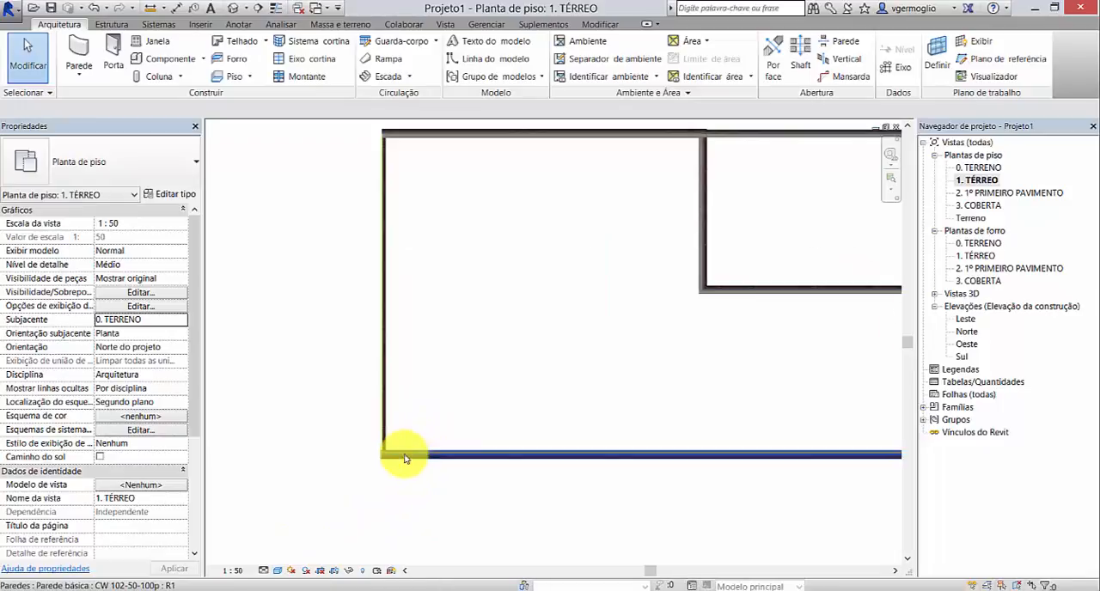
pyautogui.scroll(3, 400, 460)
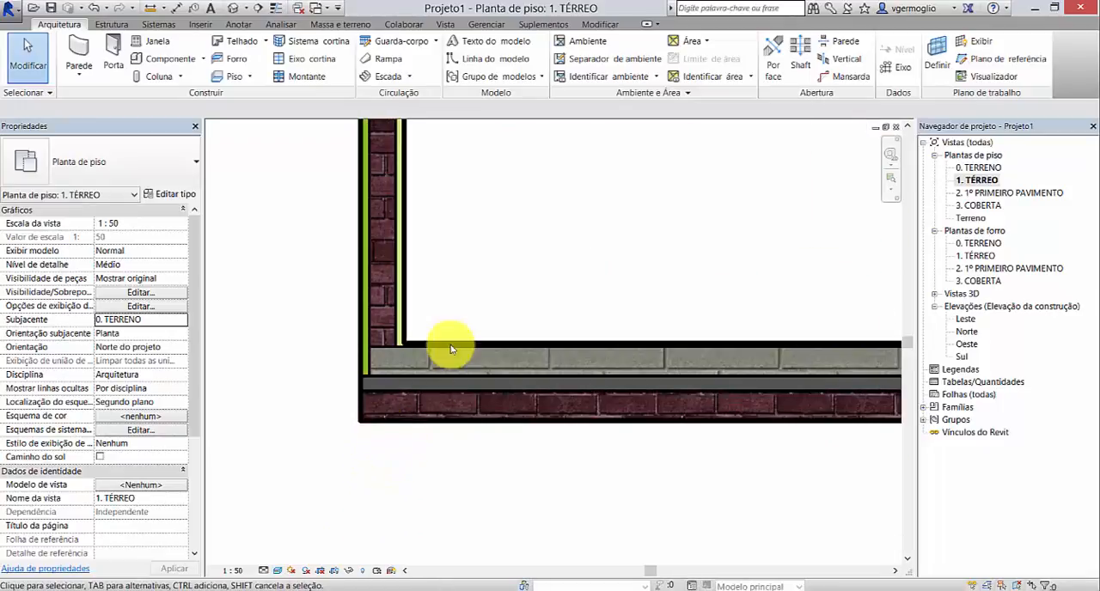
pyautogui.click(279, 571)
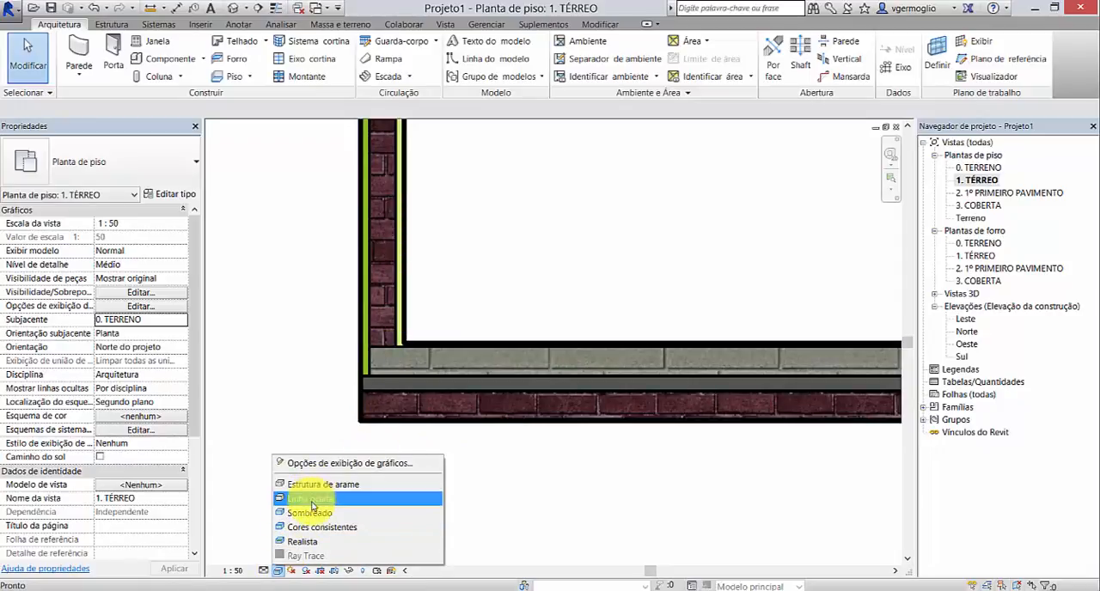
pyautogui.click(308, 526)
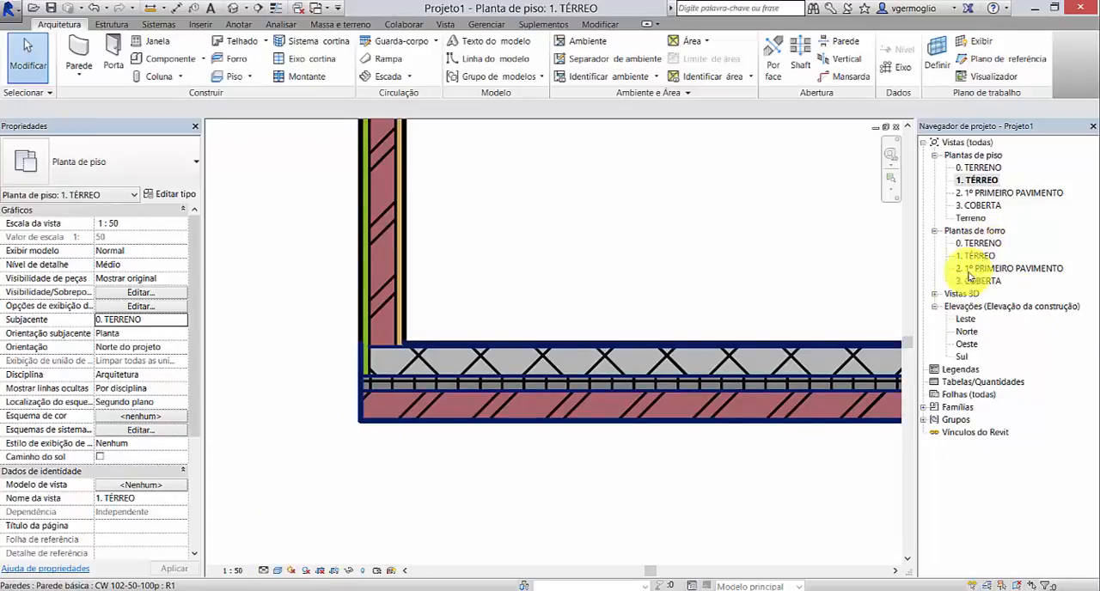
# Step: Set the Leste elevation's visual style to Realista and examine the brick and curved wall finishes
pyautogui.doubleClick(962, 319)
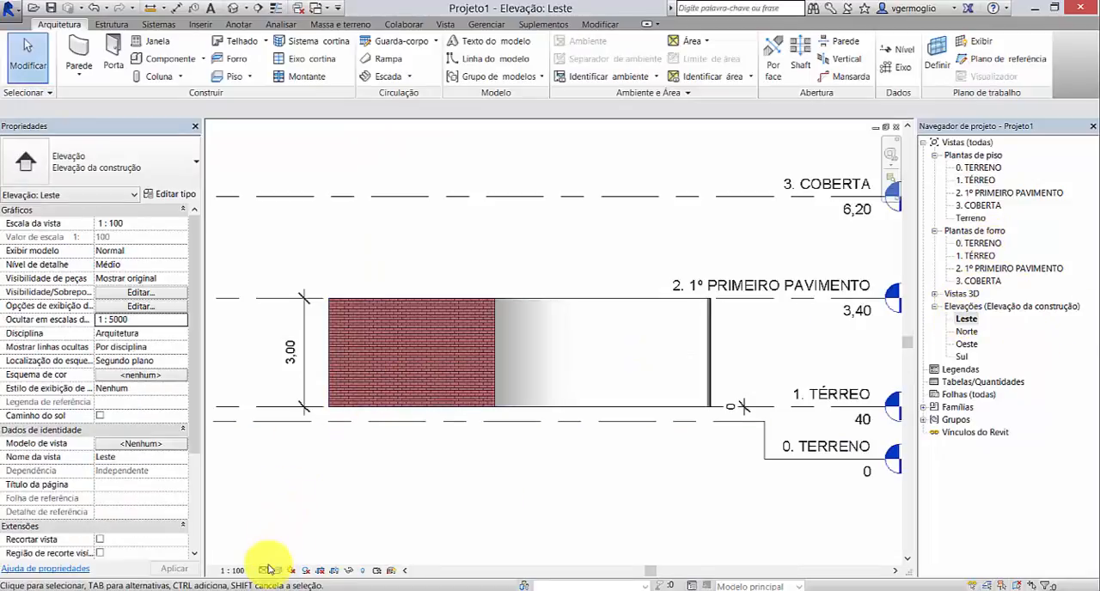
pyautogui.click(277, 571)
pyautogui.click(302, 538)
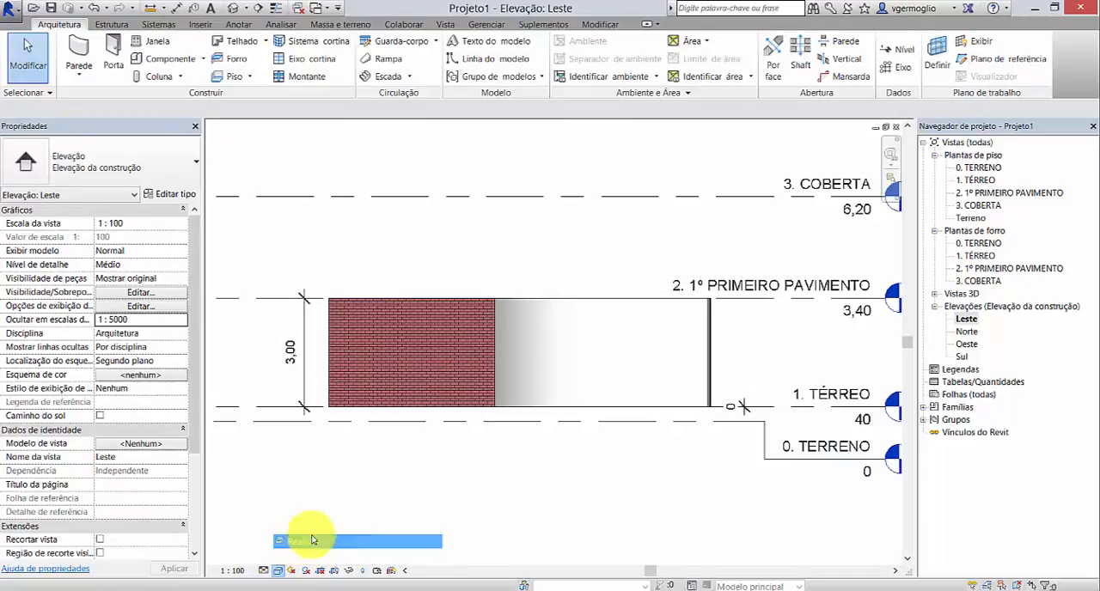
pyautogui.scroll(3, 512, 363)
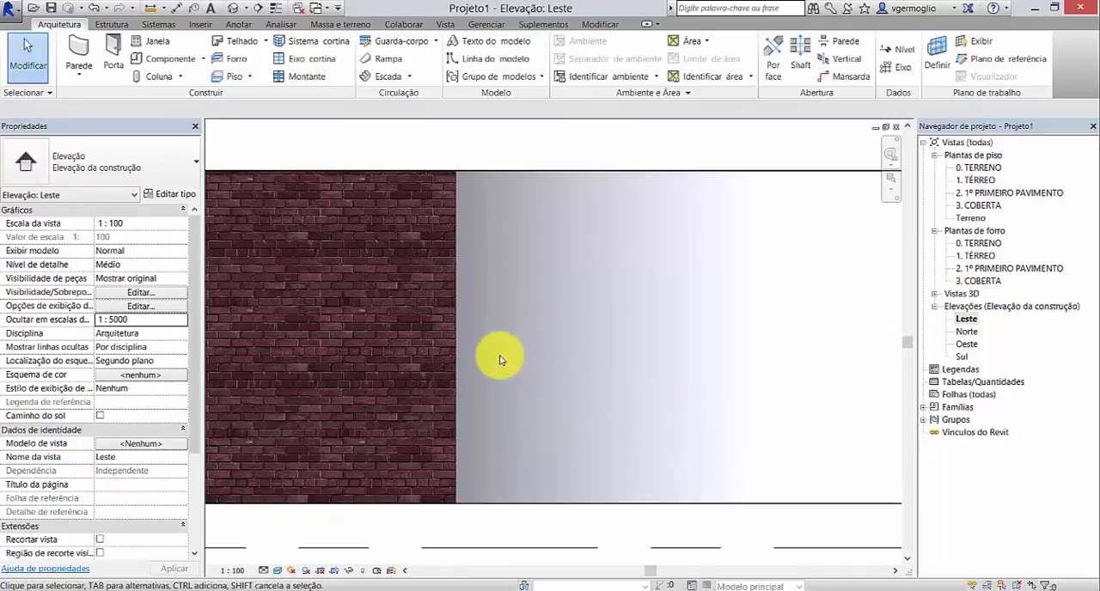
pyautogui.scroll(-2, 466, 333)
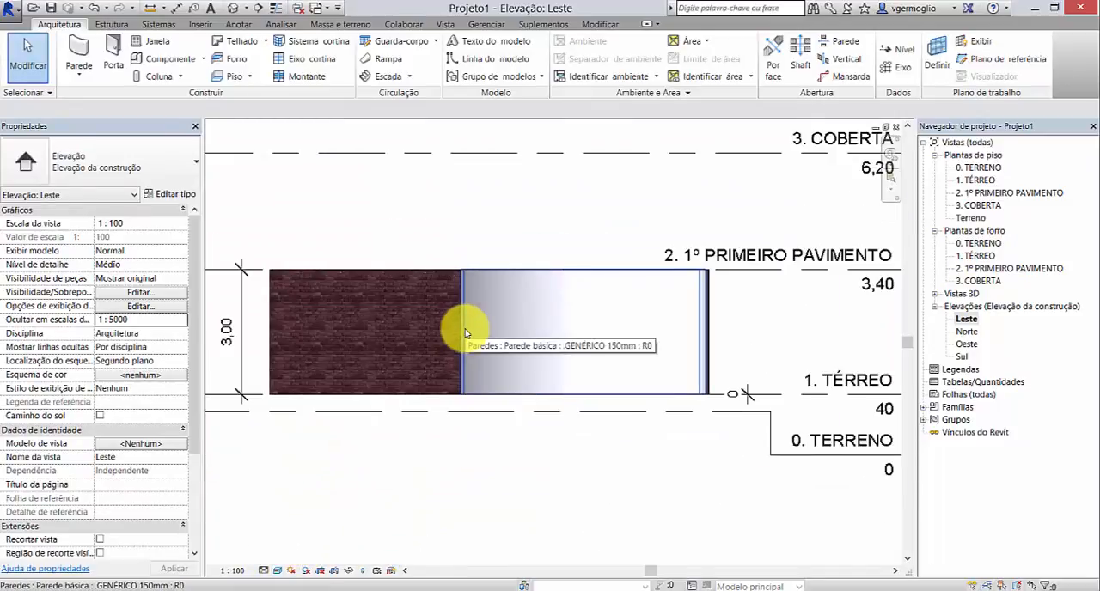
pyautogui.scroll(2, 474, 295)
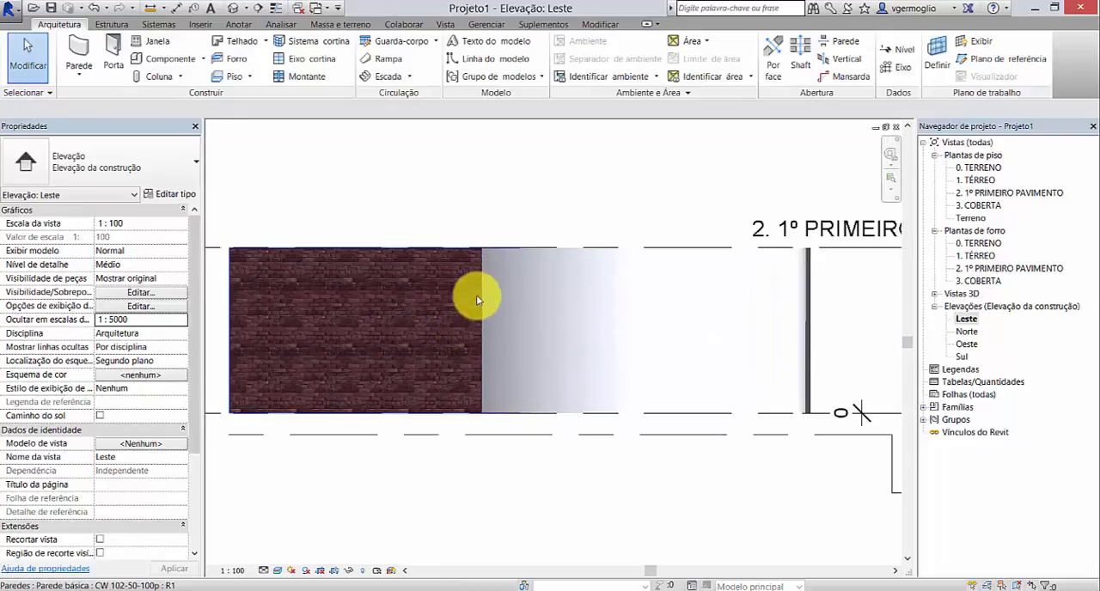
pyautogui.scroll(1, 587, 273)
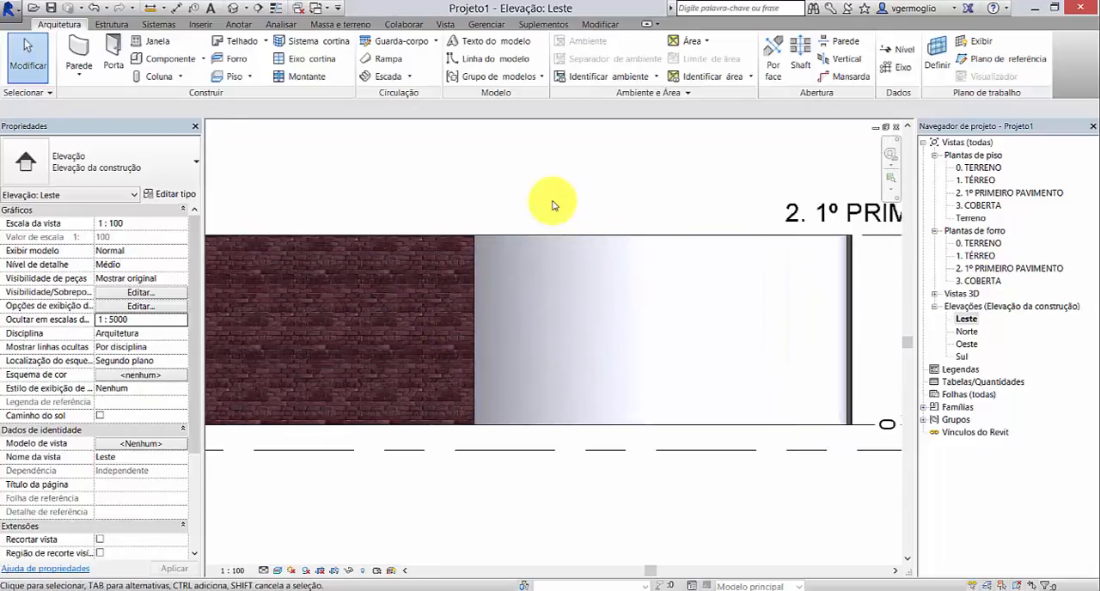
# Step: Back in the 1. TÉRREO floor plan, review the layer structure of the .GENÉRICO 150mm wall type and leave it without changes
pyautogui.doubleClick(978, 180)
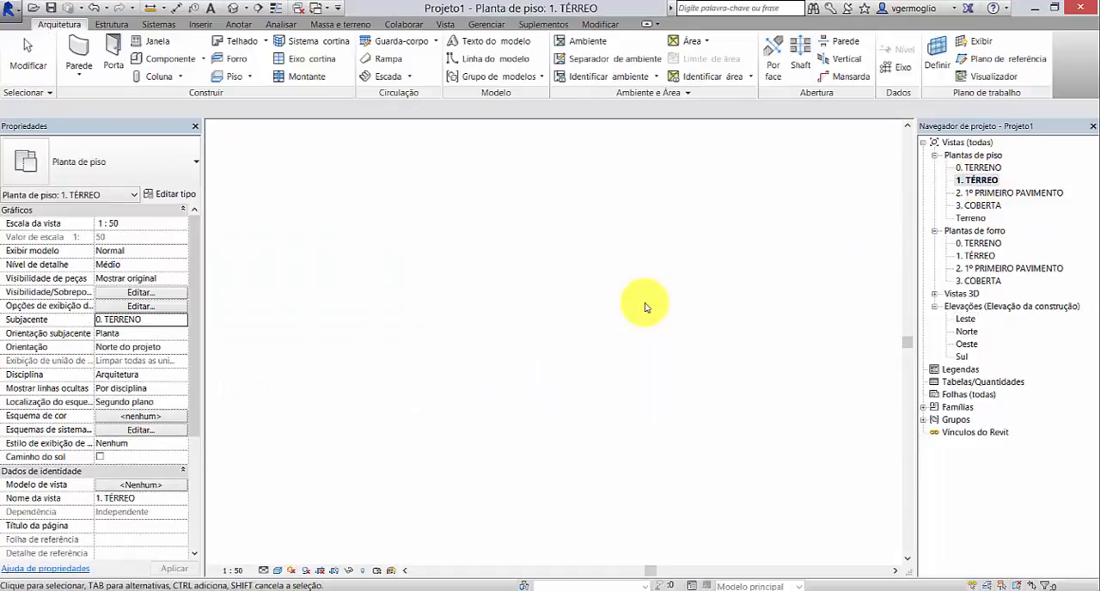
pyautogui.scroll(-4, 515, 397)
pyautogui.scroll(6, 466, 405)
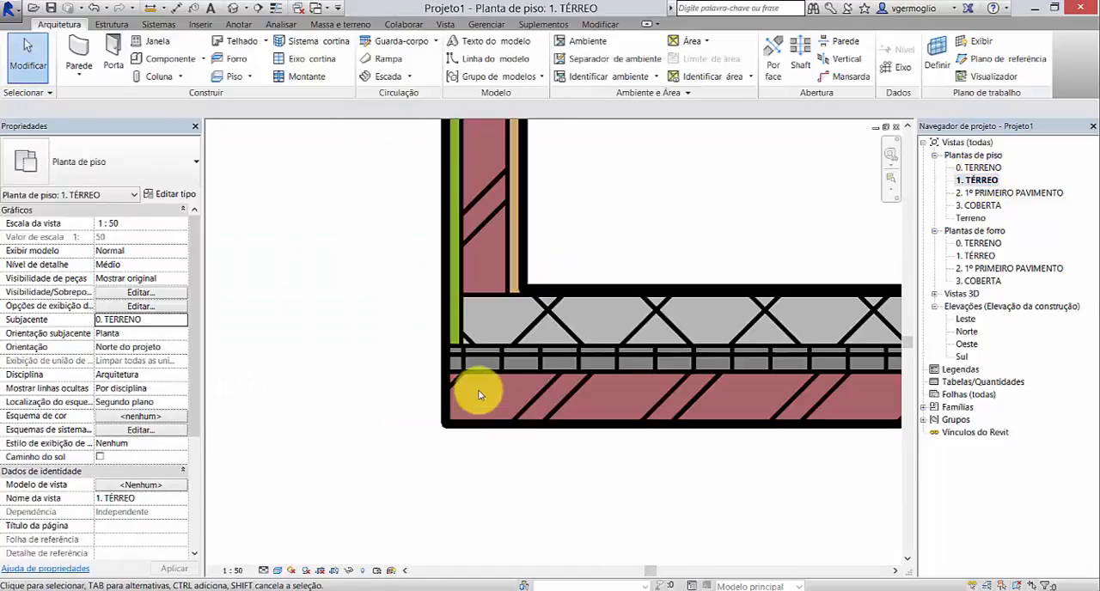
pyautogui.click(521, 231)
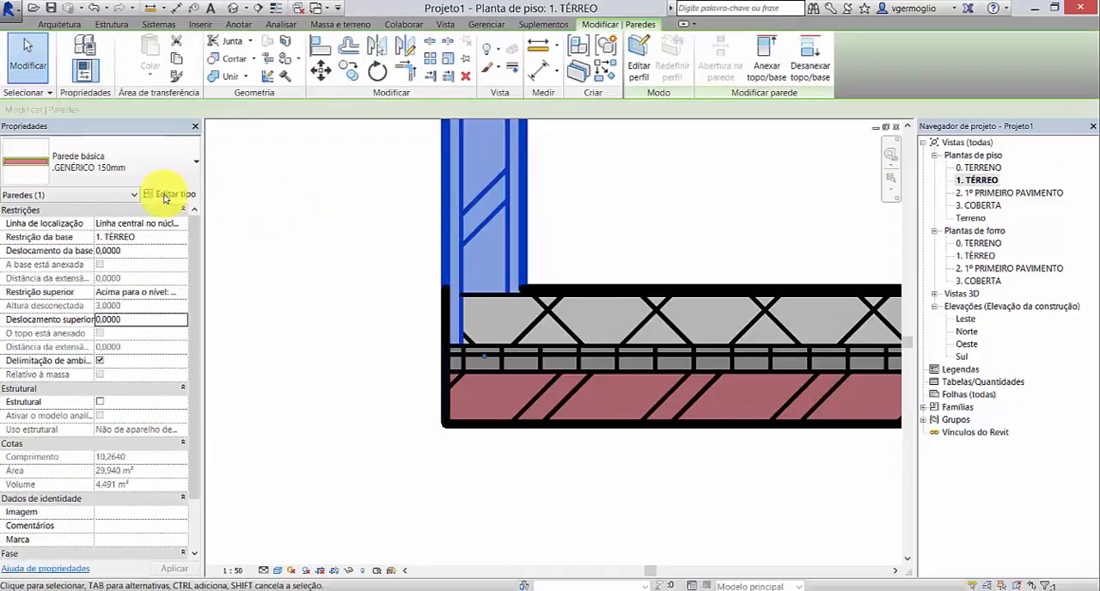
pyautogui.click(170, 193)
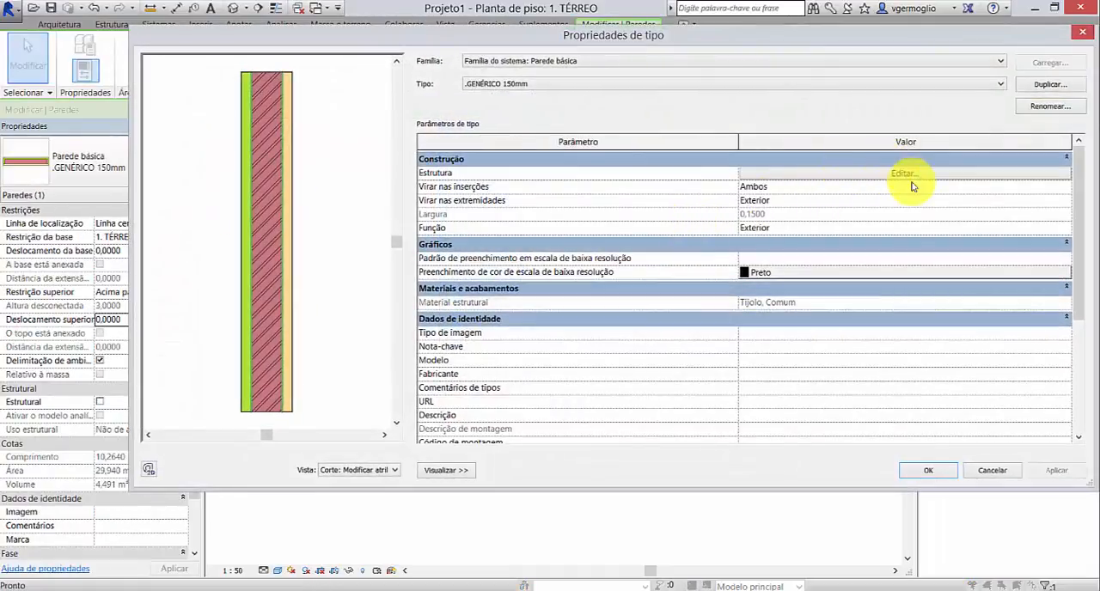
pyautogui.click(916, 181)
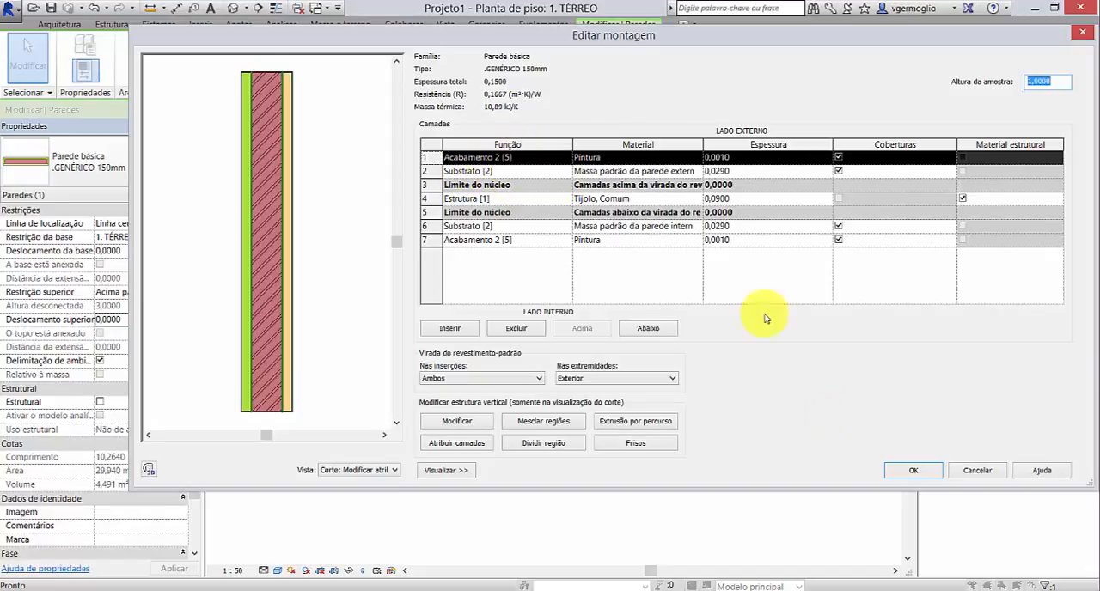
pyautogui.click(980, 471)
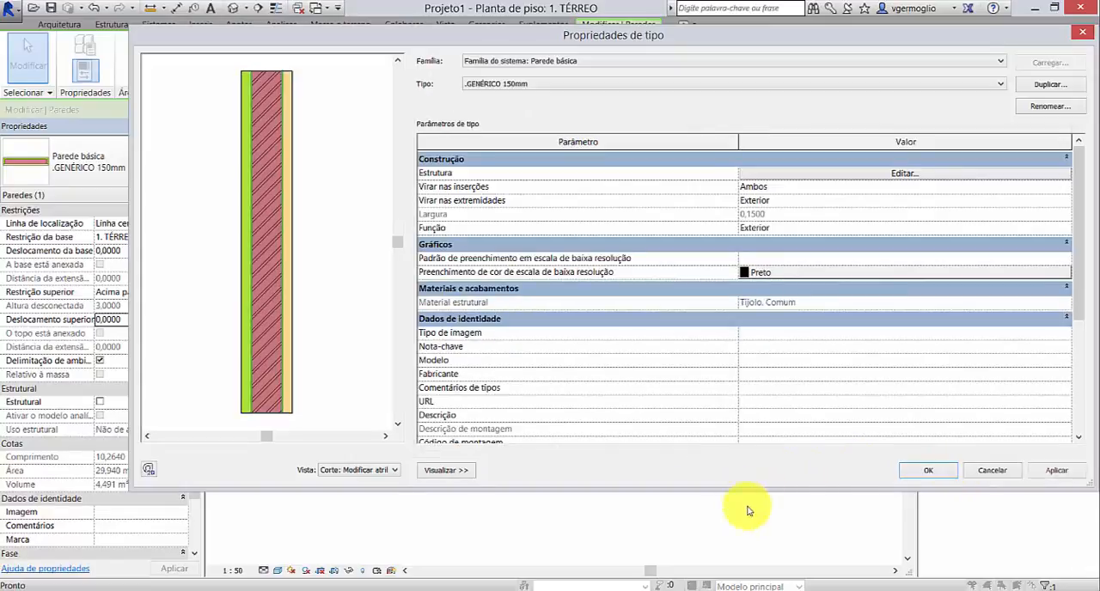
pyautogui.click(997, 471)
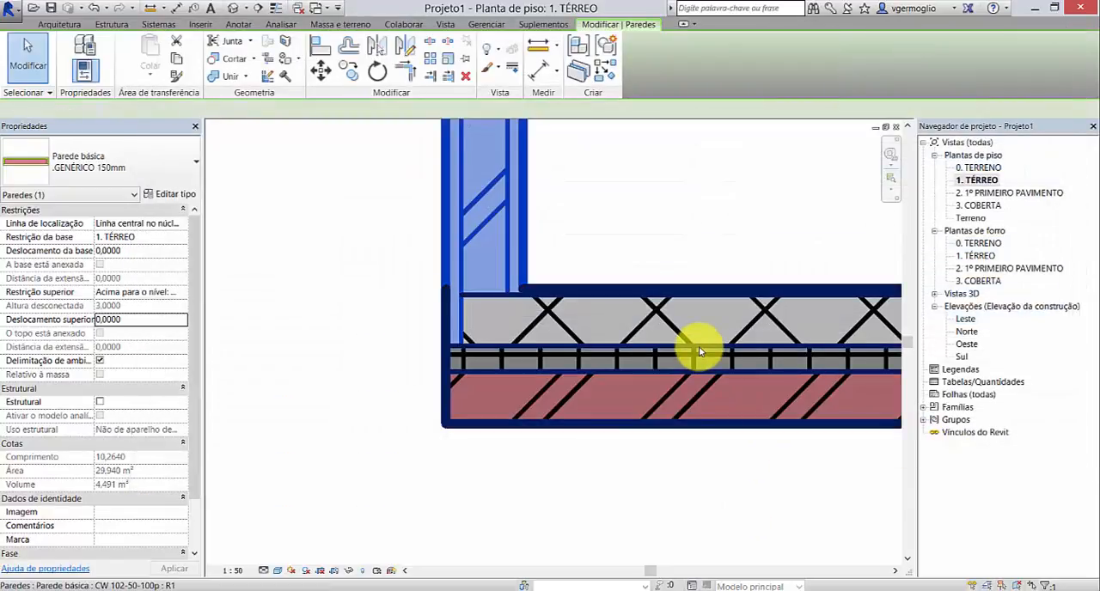
# Step: Review the layer structure of the CW 102-50-100p wall type used by the lower horizontal wall, then deselect the wall
pyautogui.click(669, 342)
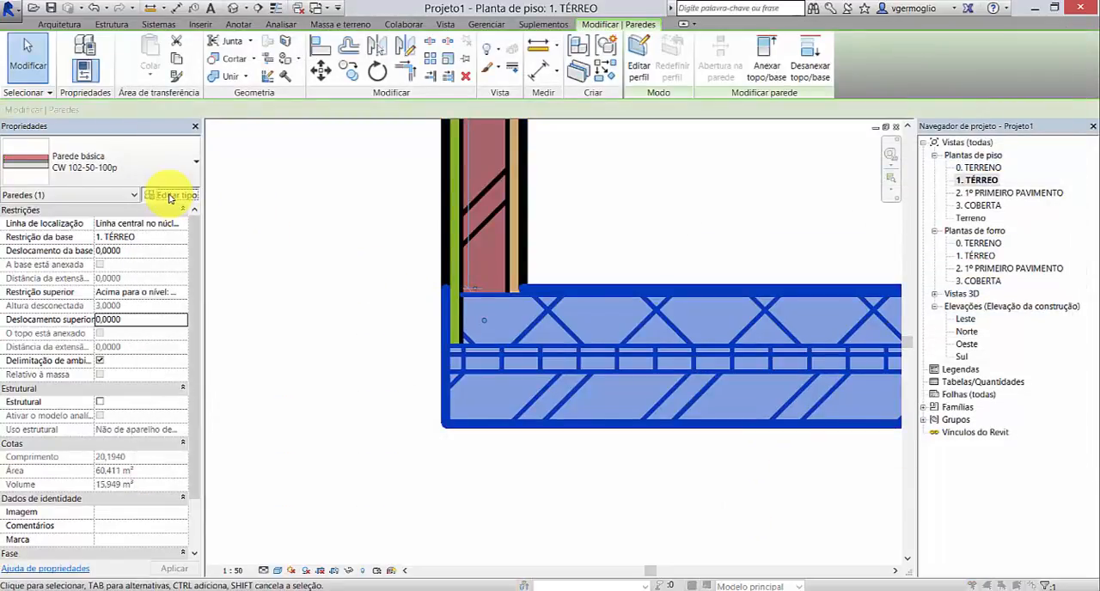
pyautogui.click(170, 197)
pyautogui.click(883, 176)
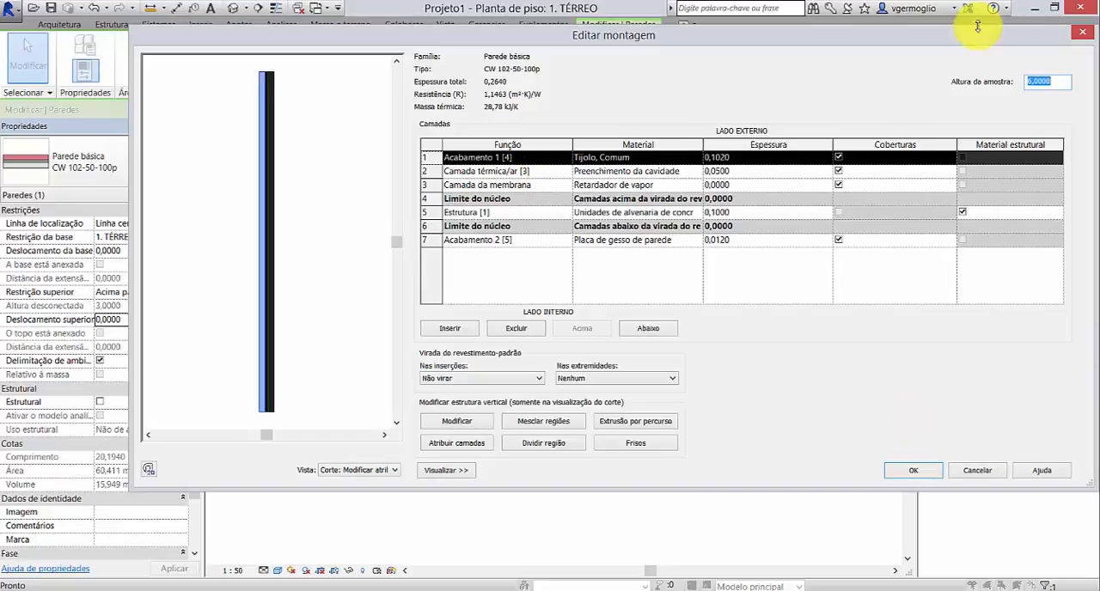
pyautogui.click(440, 471)
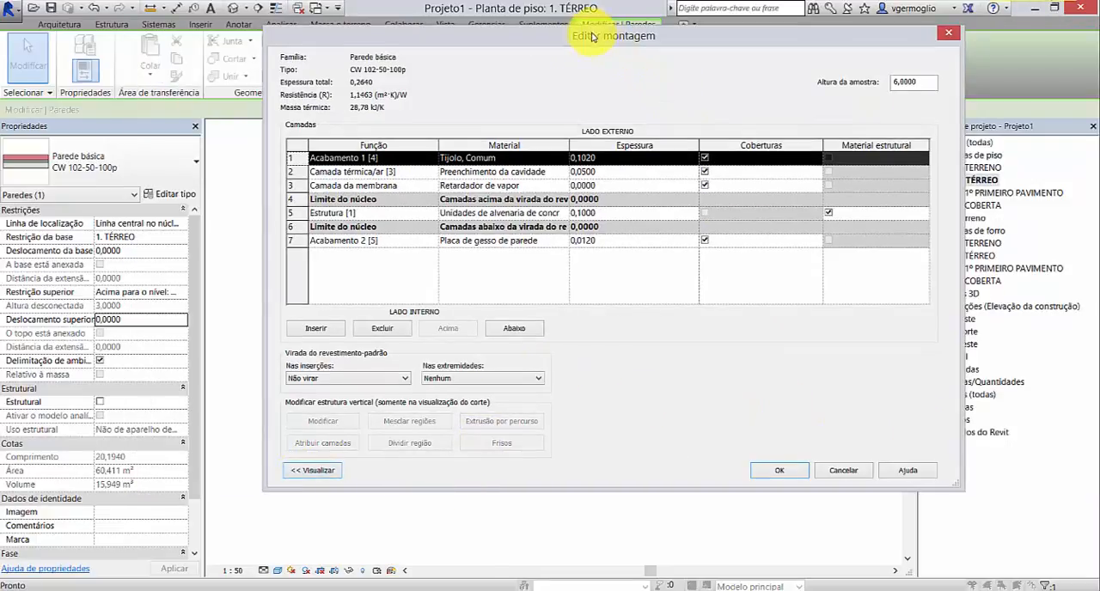
pyautogui.moveTo(604, 38); pyautogui.dragTo(865, 62)
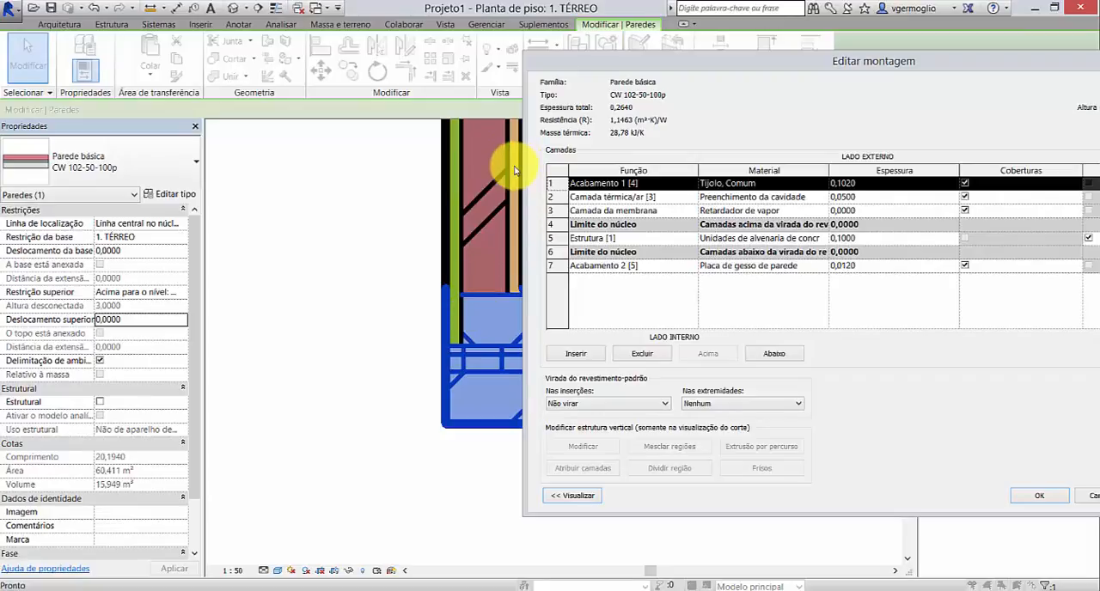
pyautogui.click(1040, 495)
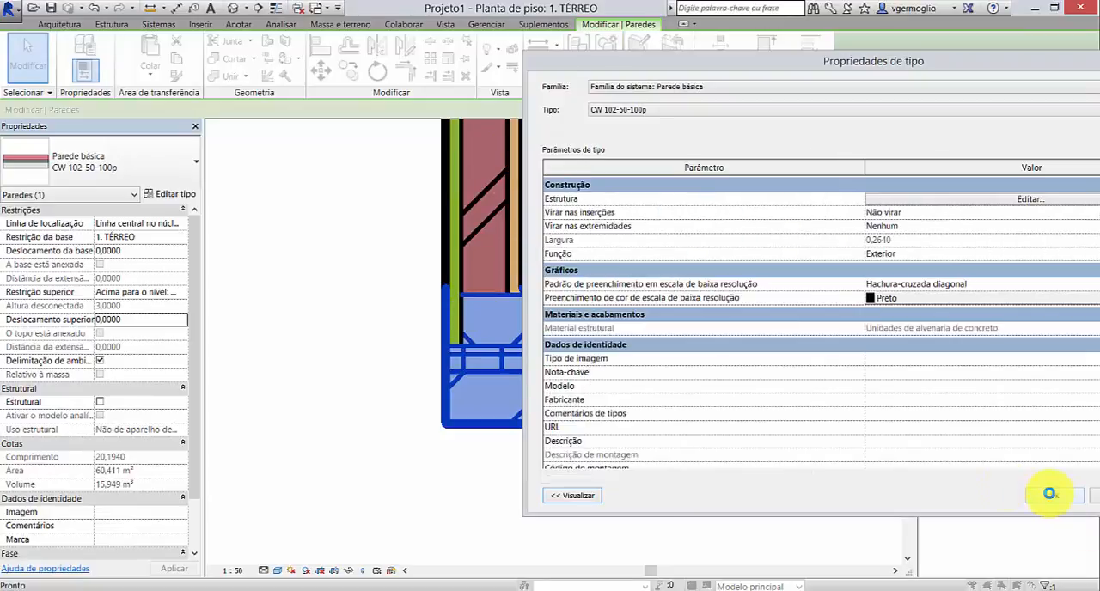
pyautogui.click(1050, 496)
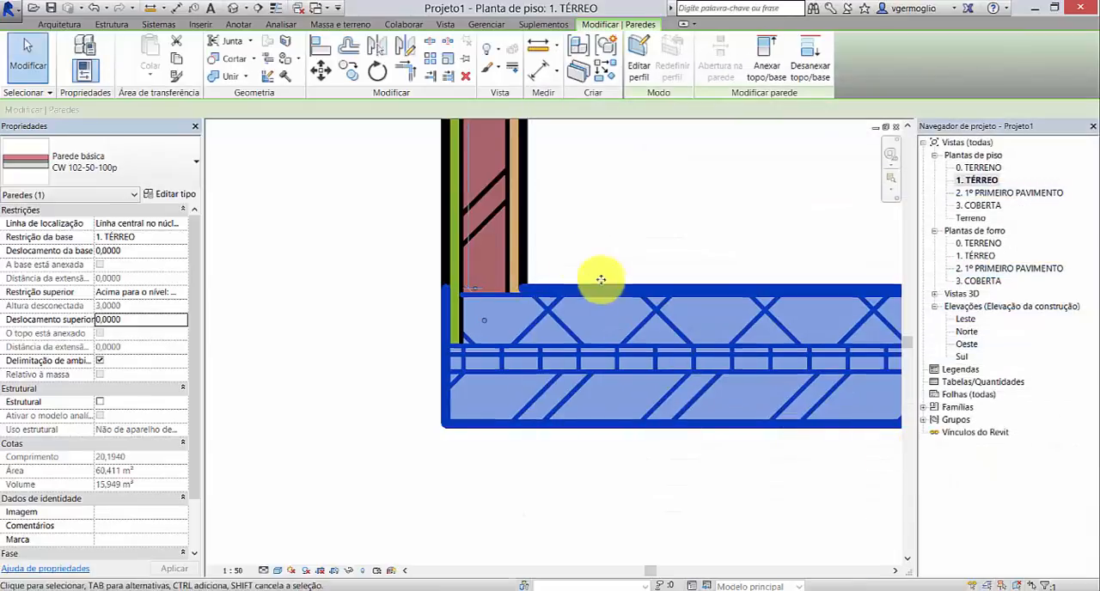
pyautogui.click(375, 277)
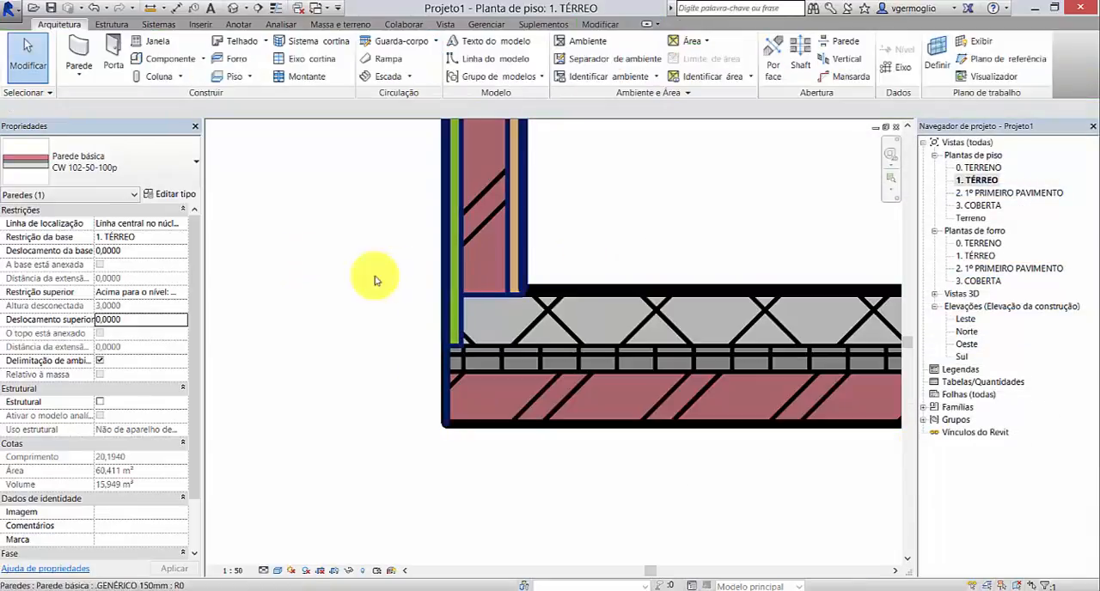
# Step: Draw a vertical .GENÉRICO 150mm wall about 1.28 m long across the lower horizontal wall, about 1.61 m from the corner wall
pyautogui.scroll(-4, 225, 416)
pyautogui.scroll(2, 336, 402)
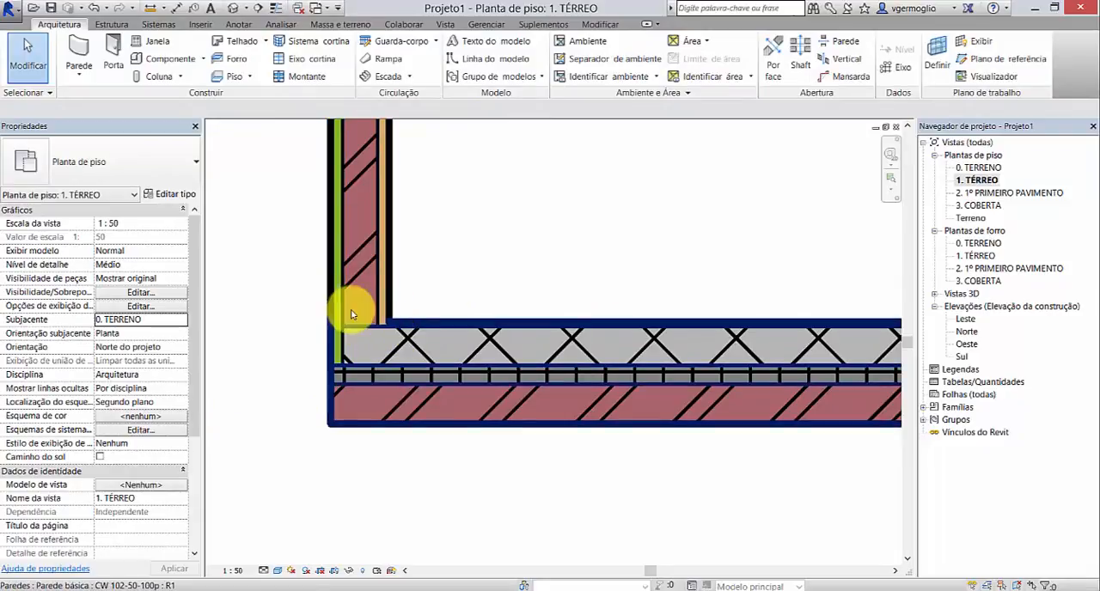
pyautogui.scroll(-2, 419, 359)
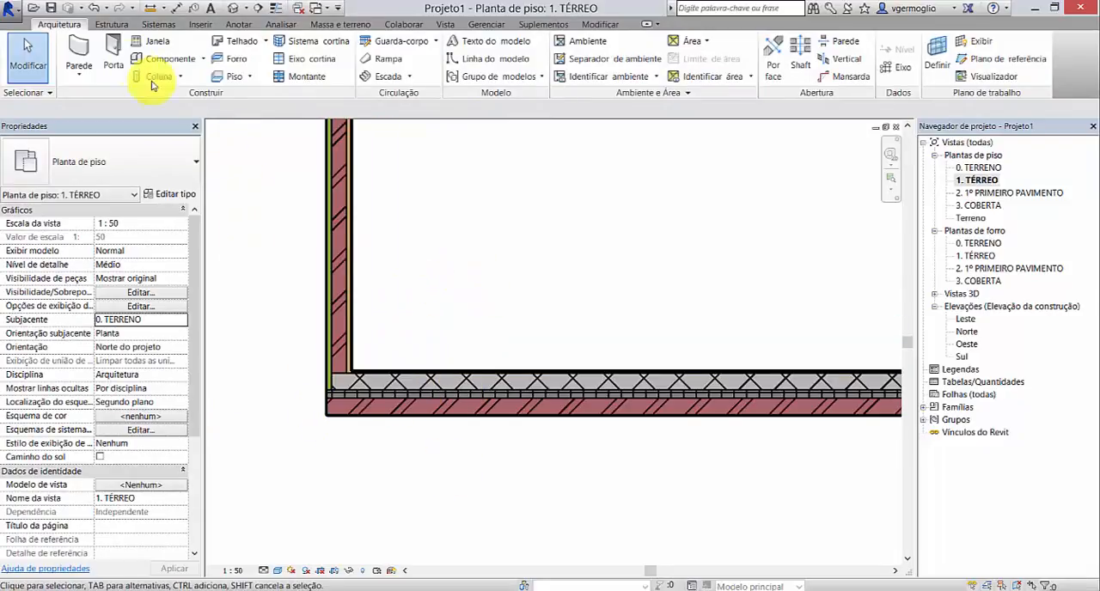
pyautogui.click(80, 47)
pyautogui.click(635, 258)
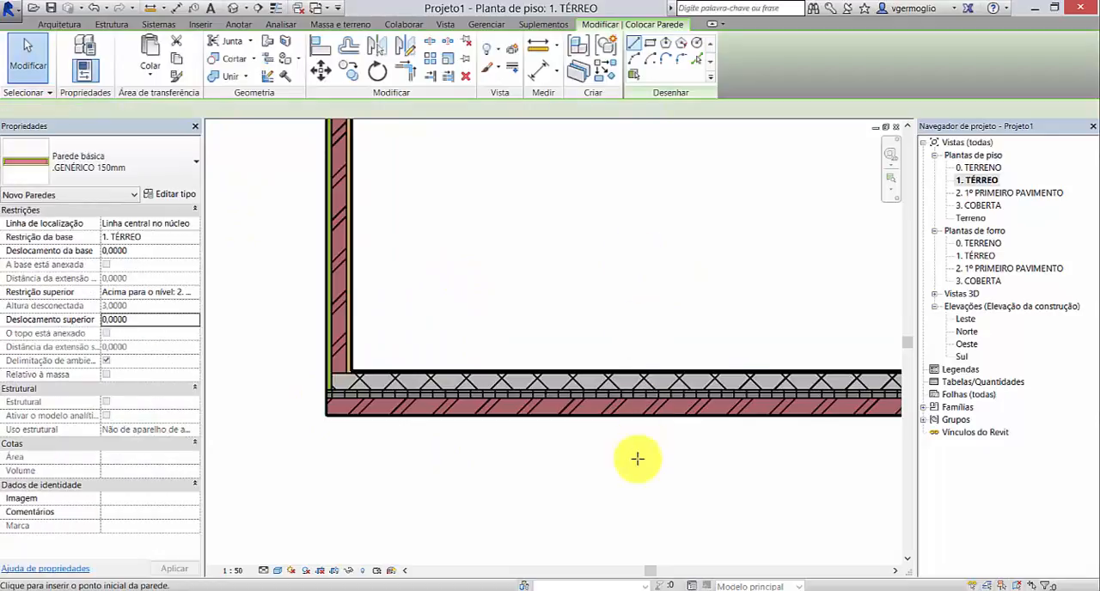
pyautogui.click(637, 472)
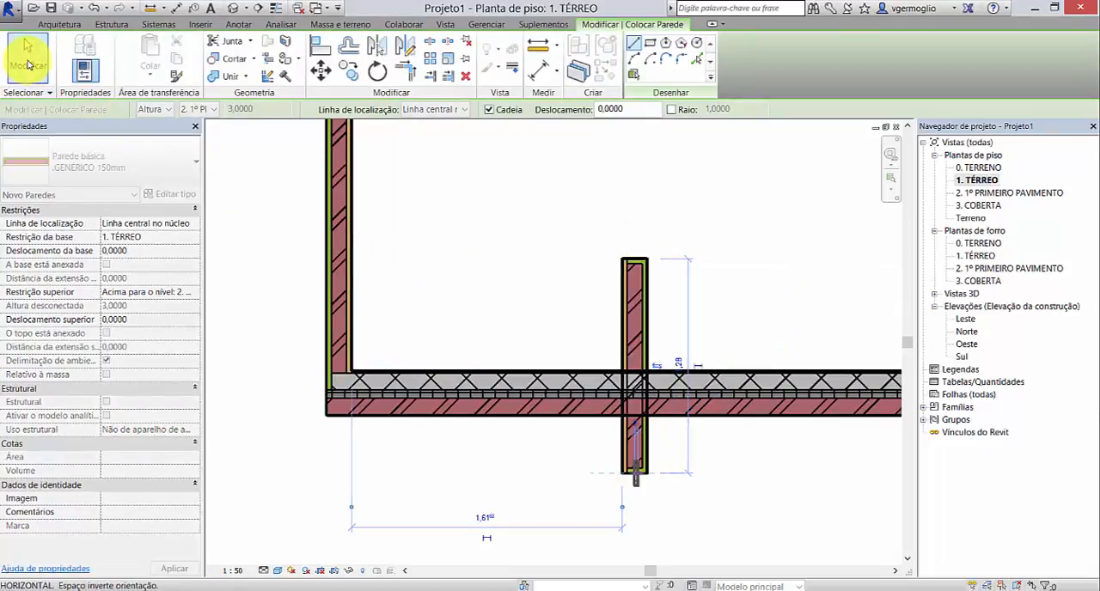
pyautogui.click(29, 58)
# Step: Extend the lower end of the short crossing wall to a total length of about 1.34 m
pyautogui.click(664, 389)
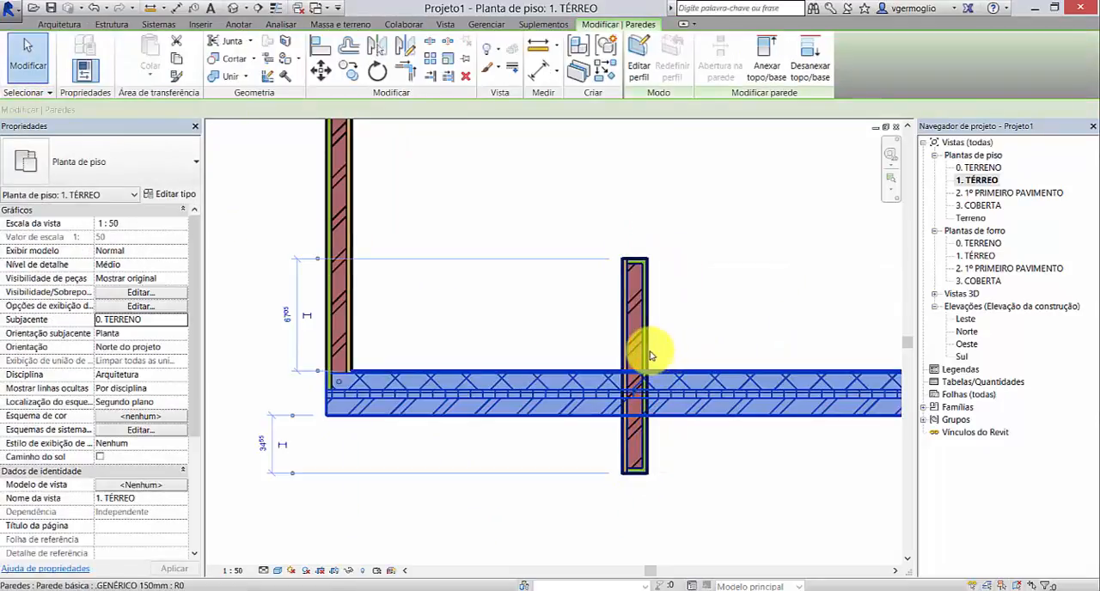
pyautogui.click(645, 470)
pyautogui.moveTo(646, 471)
pyautogui.mouseDown()
pyautogui.moveTo(633, 391)
pyautogui.moveTo(633, 485)
pyautogui.mouseUp()
pyautogui.click(665, 452)
pyautogui.click(642, 340)
pyautogui.click(731, 443)
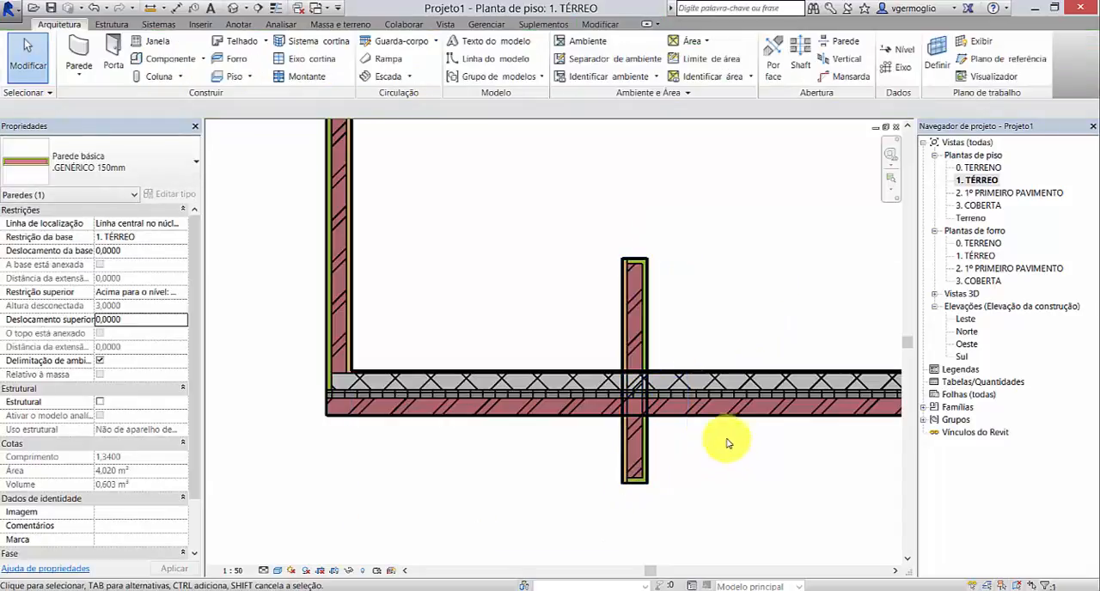
# Step: Join the geometry of the short vertical wall with the lower CW 102-50-100p wall it crosses
pyautogui.click(606, 24)
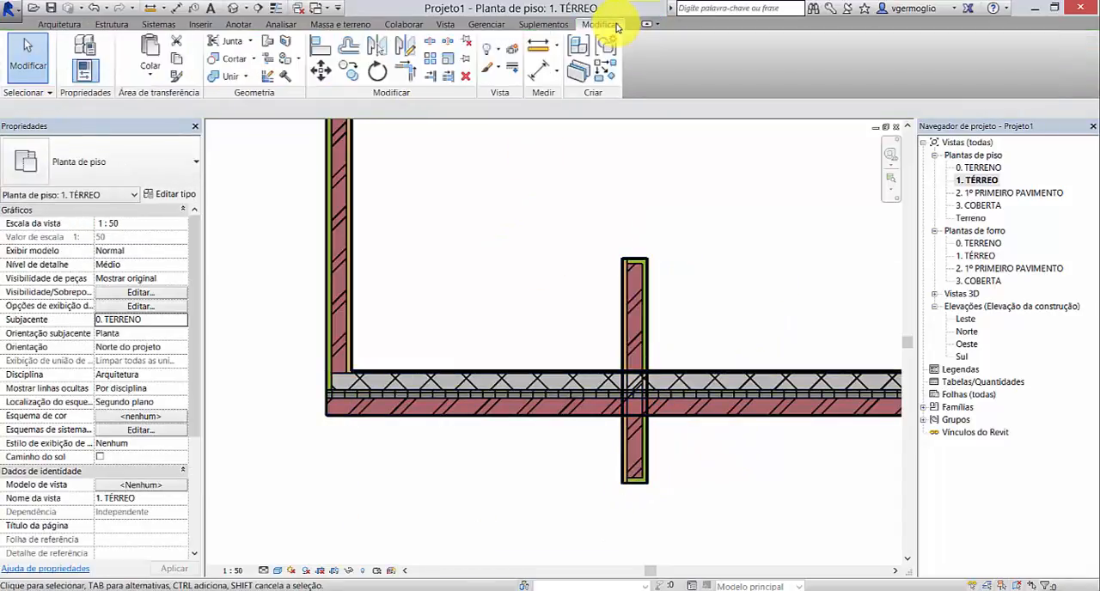
pyautogui.click(225, 75)
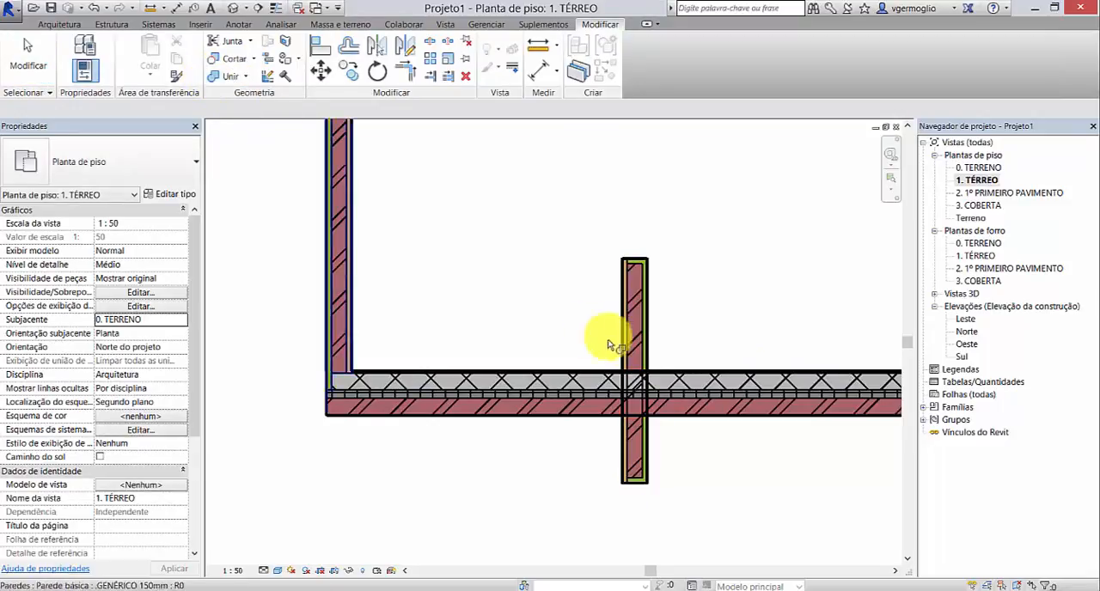
pyautogui.click(642, 327)
pyautogui.click(698, 378)
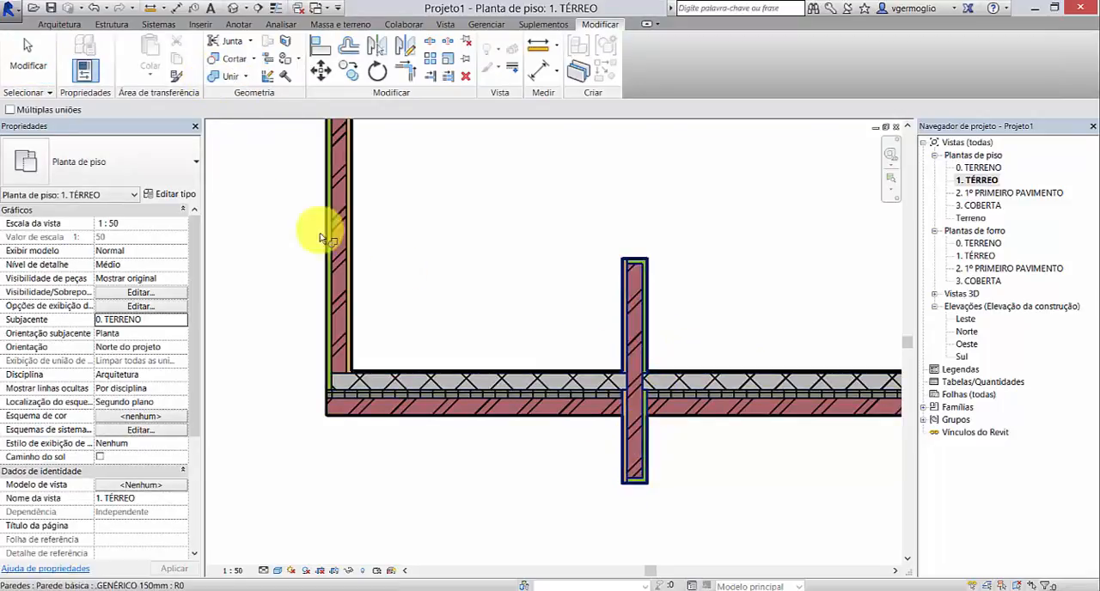
pyautogui.click(28, 55)
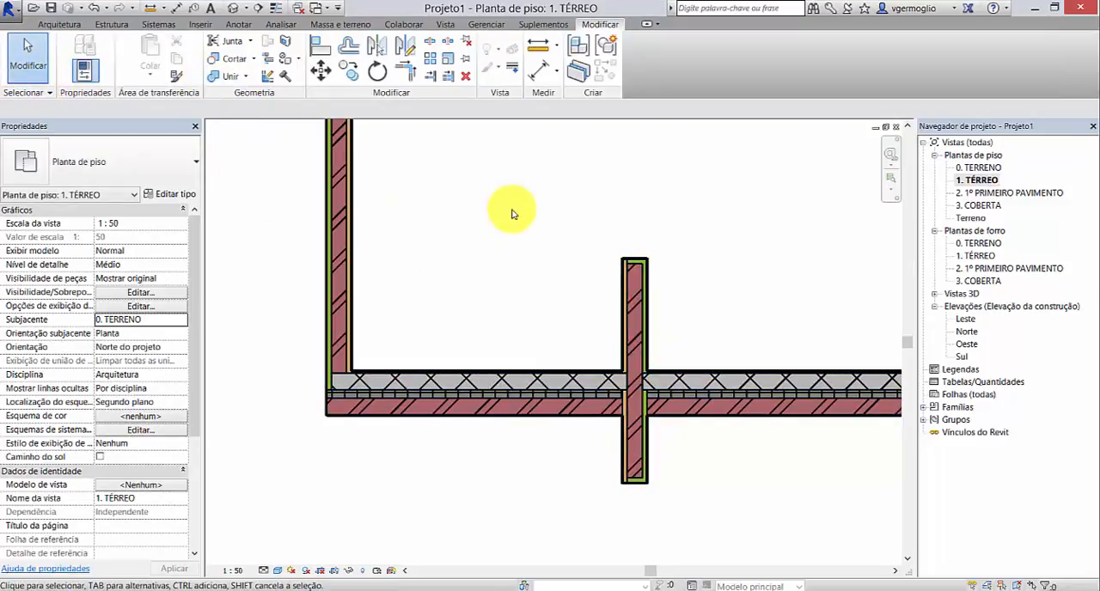
pyautogui.scroll(-5, 405, 331)
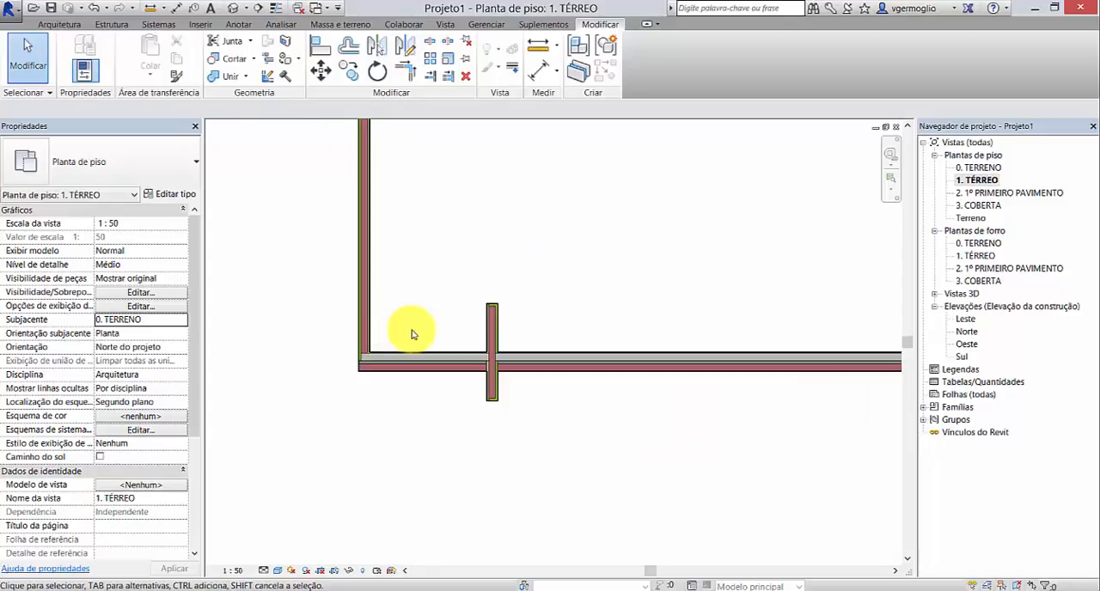
pyautogui.moveTo(545, 193); pyautogui.dragTo(436, 346, button='middle')
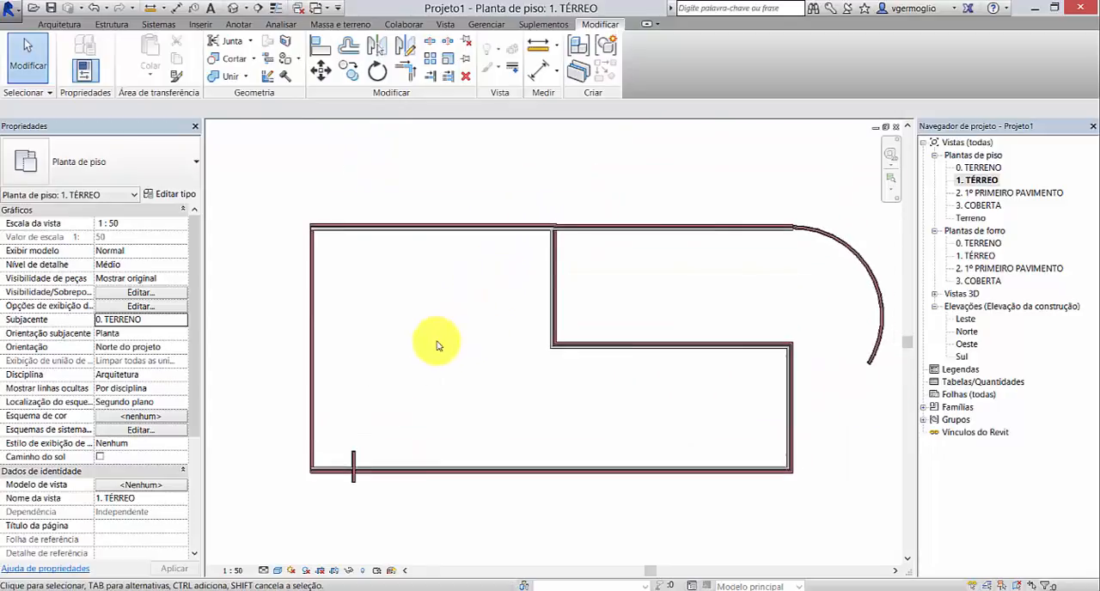